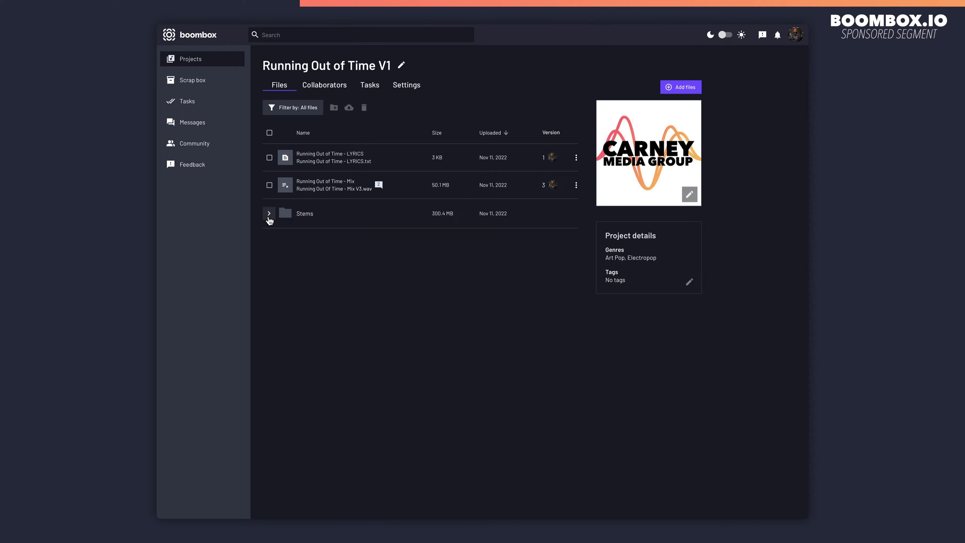
Expand the Stems folder in Running Out of Time V1, and add four WAV files to the Mayday Children - The Heartbreak EP project.
left_click(269, 213)
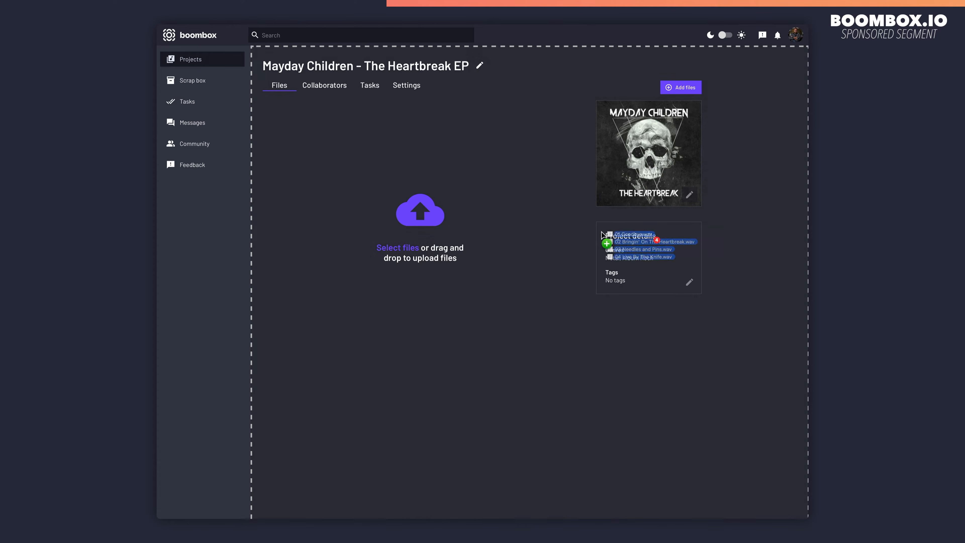
left_click_drag(417, 243, 409, 231)
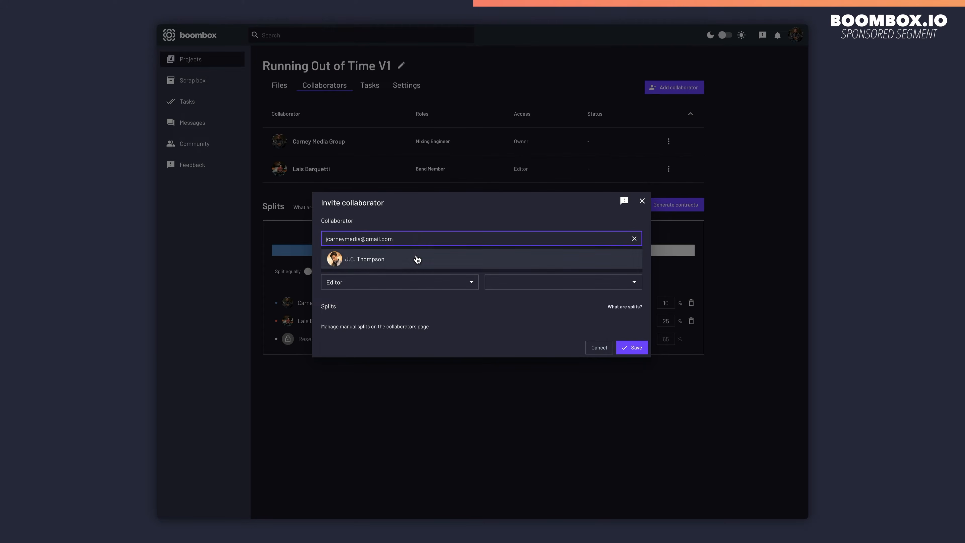
Choose the matching person for the collaborator invitation, and read through the comments on Running Out of Time - Mix.
left_click(416, 259)
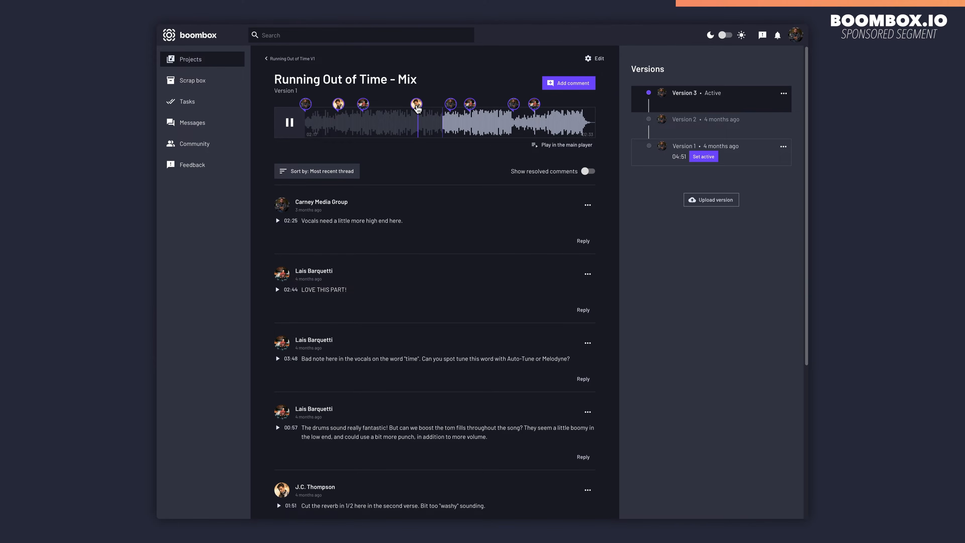
scroll(450, 182, "down", 6)
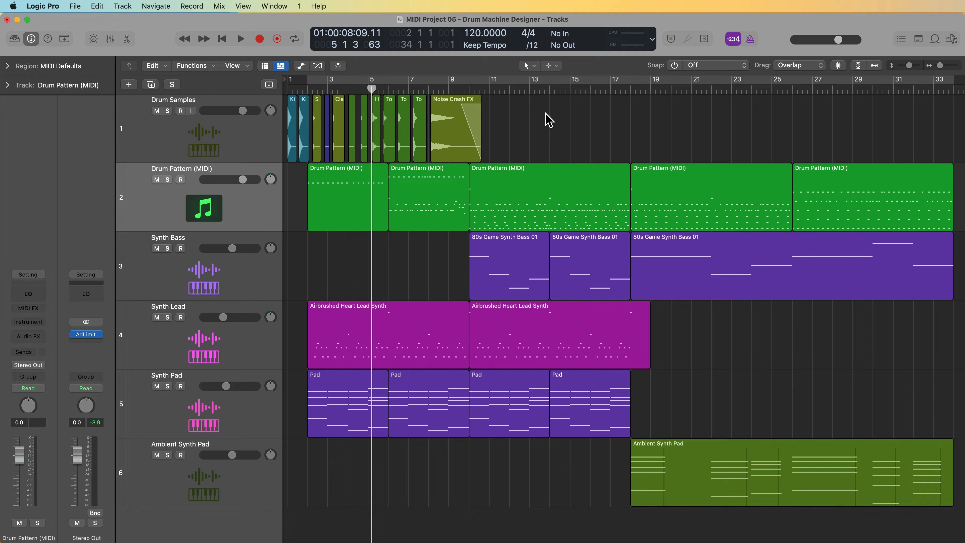
left_click(254, 206)
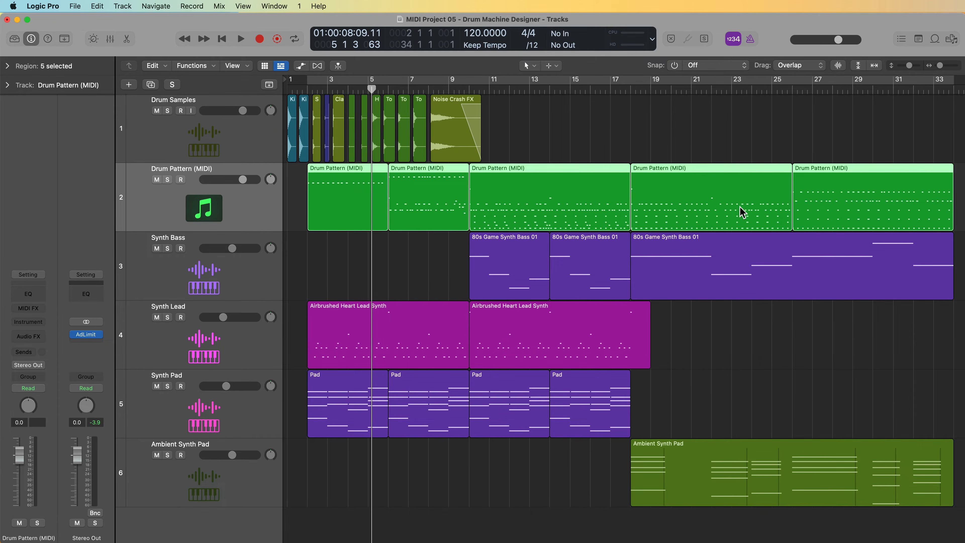
left_click(606, 151)
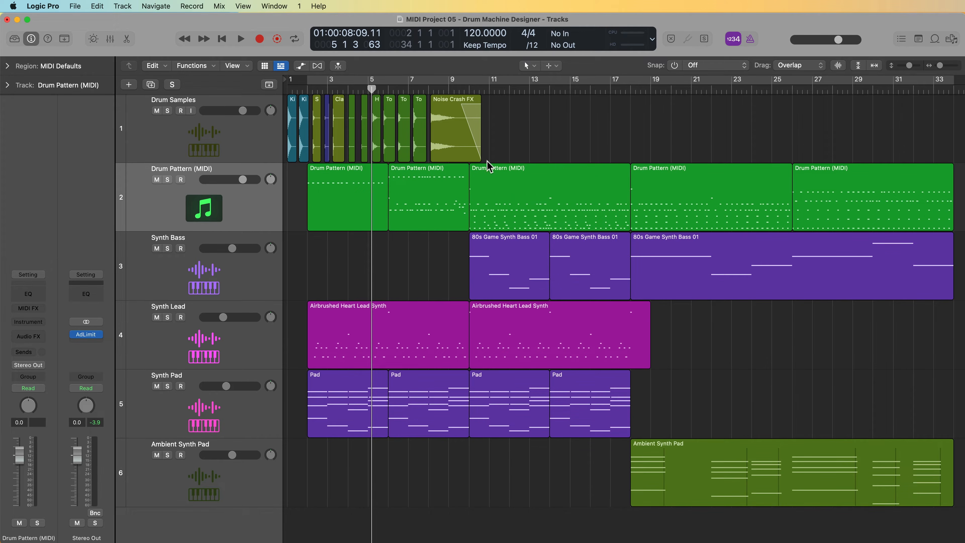
left_click(444, 140)
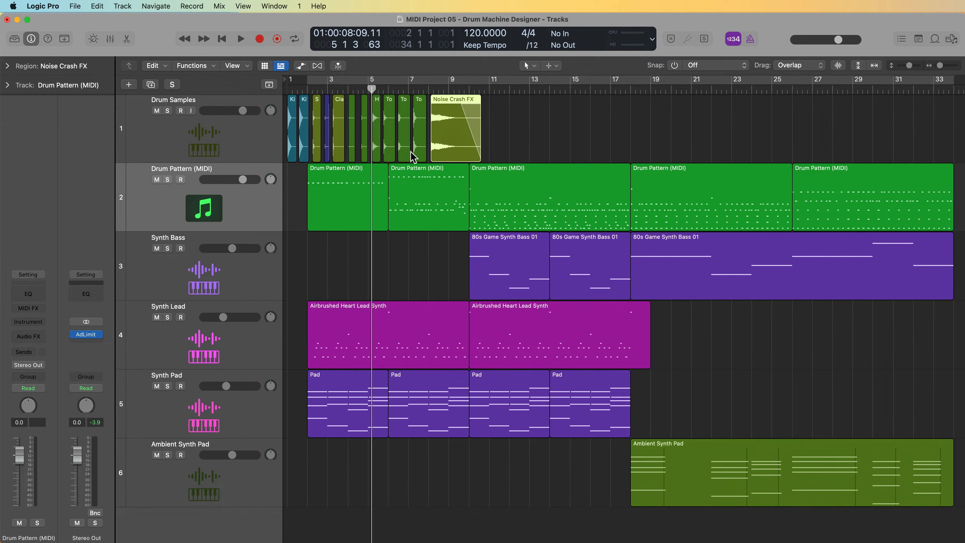
Mute every track except Drum Samples and play the one-shot samples from the start of the project.
left_click_drag(157, 179, 156, 454)
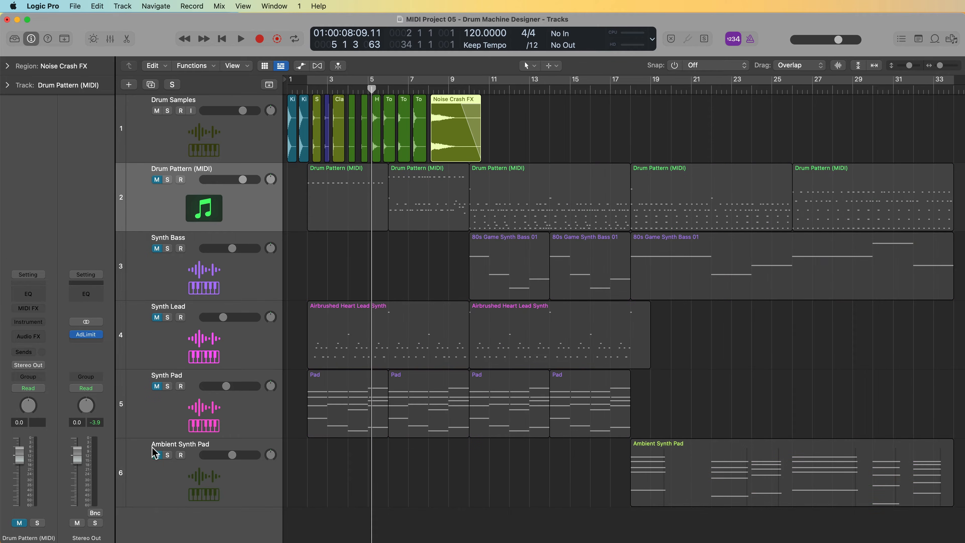
left_click(553, 138)
key("Return")
key("super+Right")
key("super+Right")
key("super+Right")
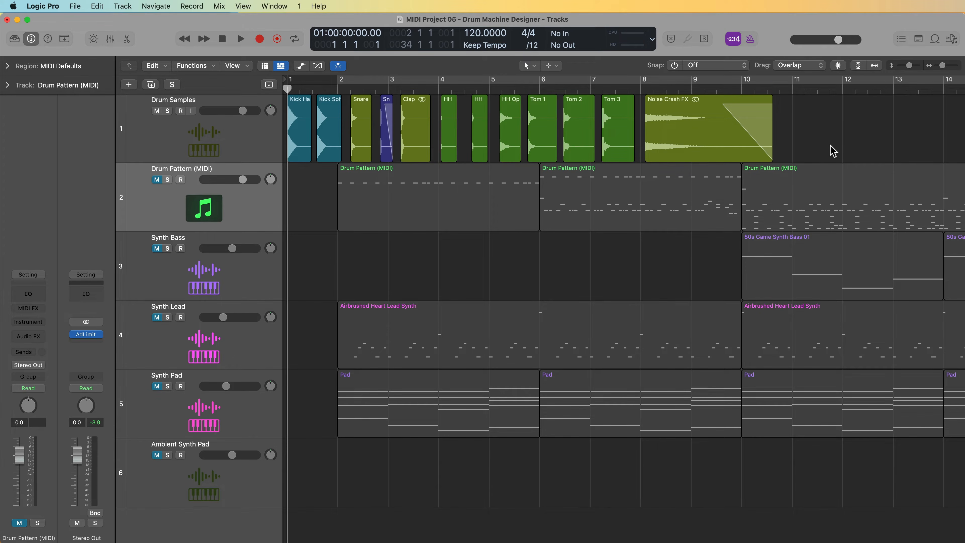
key("space")
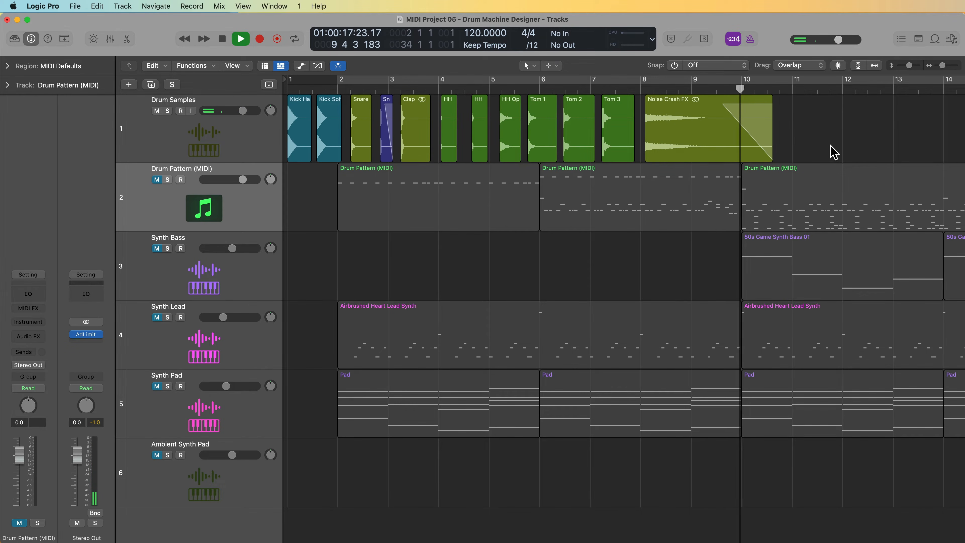
key("space")
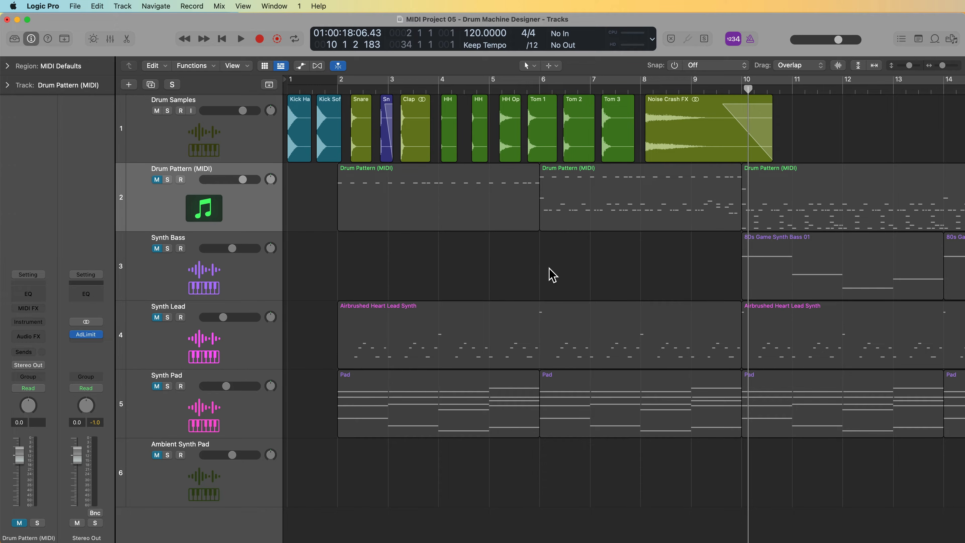
Create a Drum Machine Designer track from all twelve drum sample regions and open its pad grid.
left_click_drag(813, 117, 303, 107)
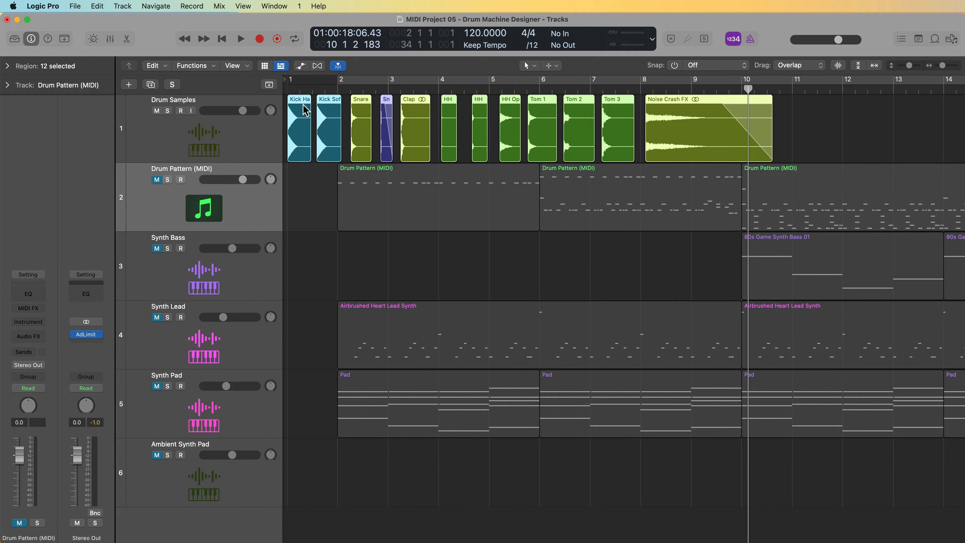
left_click_drag(867, 114, 281, 115)
key("super+Up")
key("super+Up")
key("super+Up")
key("super+Up")
key("super+Up")
key("super+Up")
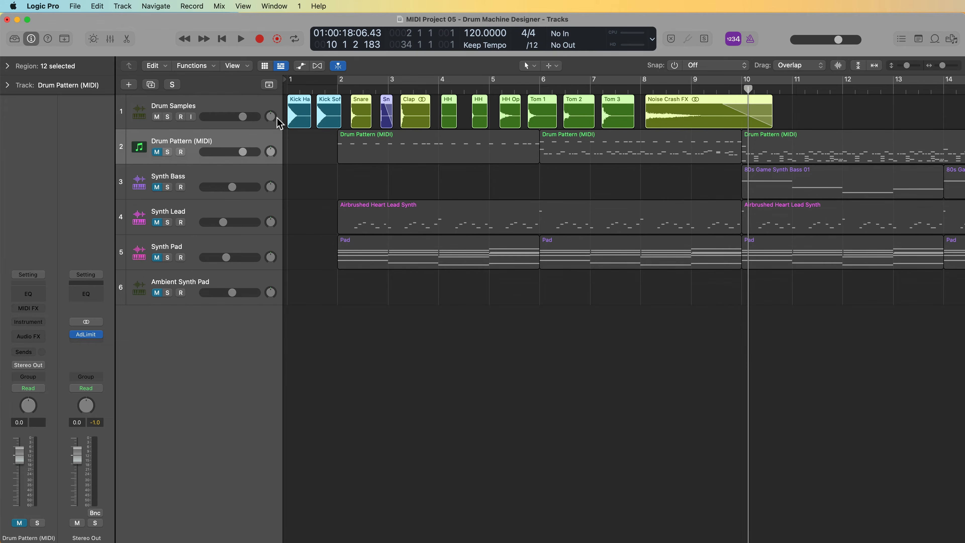
left_click_drag(260, 127, 252, 180)
left_click_drag(297, 131, 227, 404)
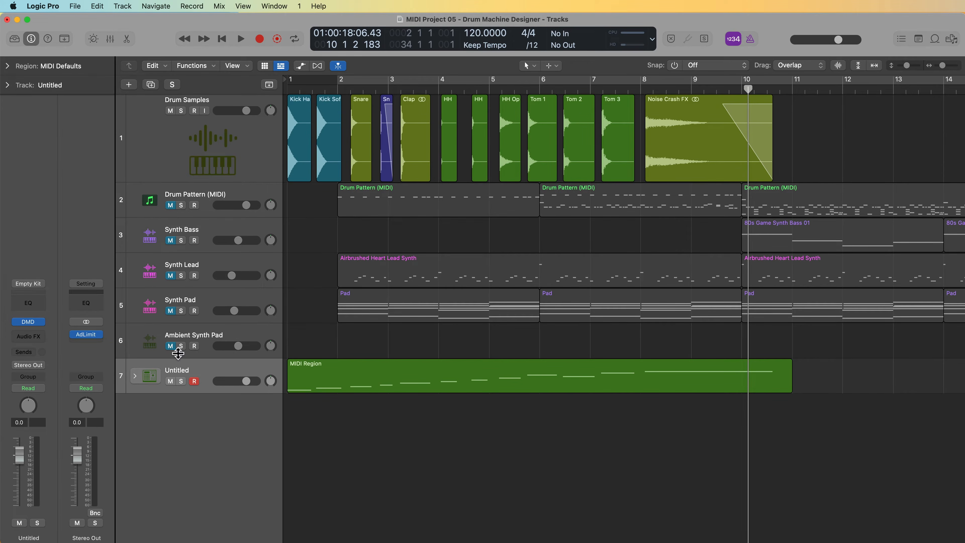
left_click(28, 321)
left_click_drag(552, 250, 599, 65)
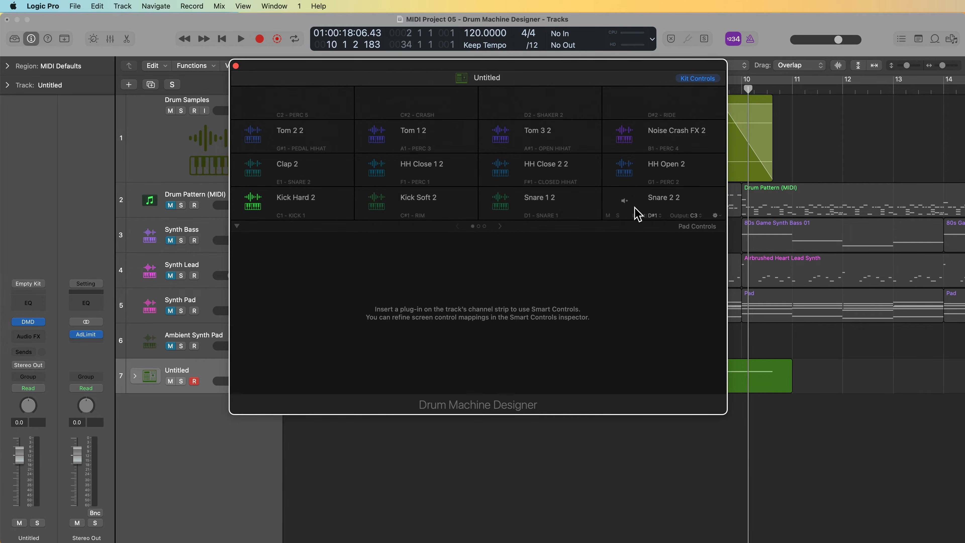
Create one empty software instrument track and place it directly beneath Drum Samples with a taller track height.
left_click(129, 85)
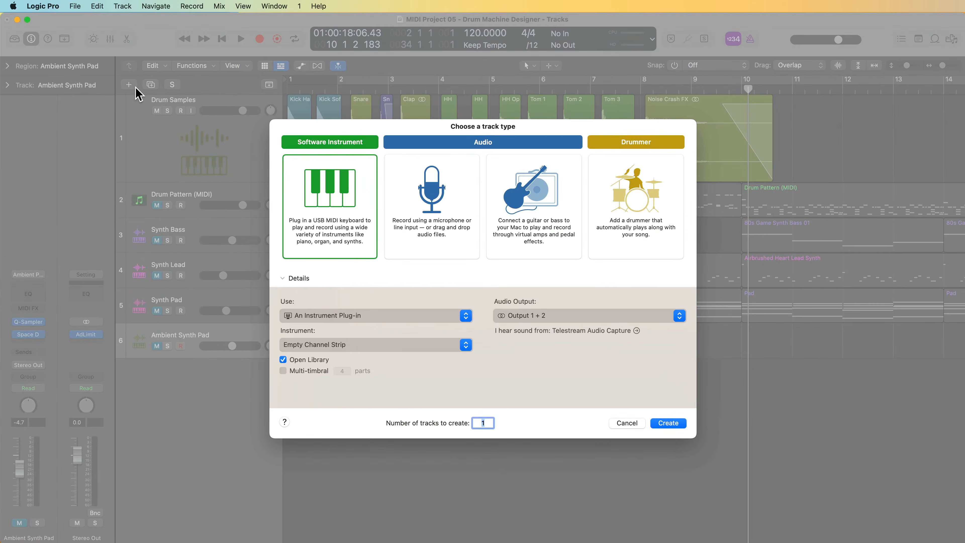
key("Return")
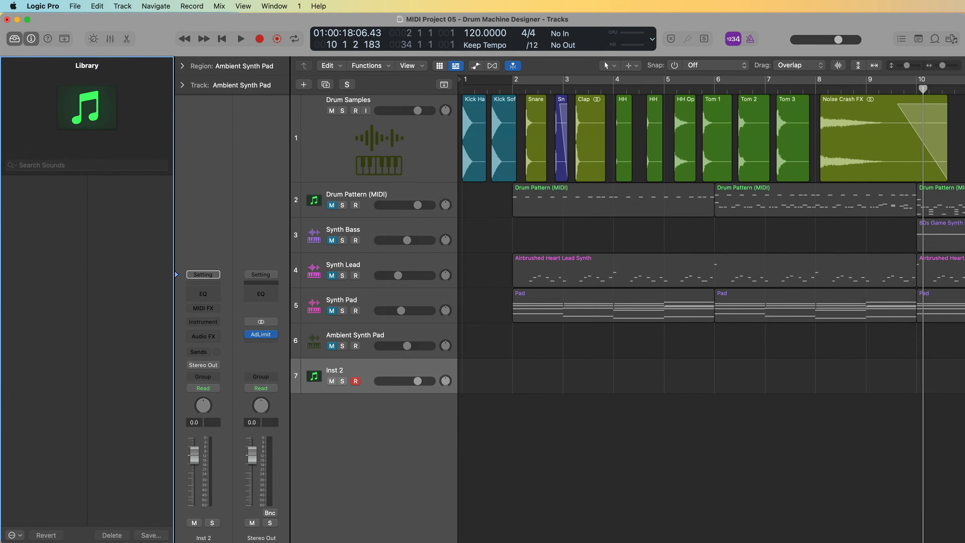
left_click_drag(382, 367, 391, 214)
left_click_drag(390, 214, 388, 314)
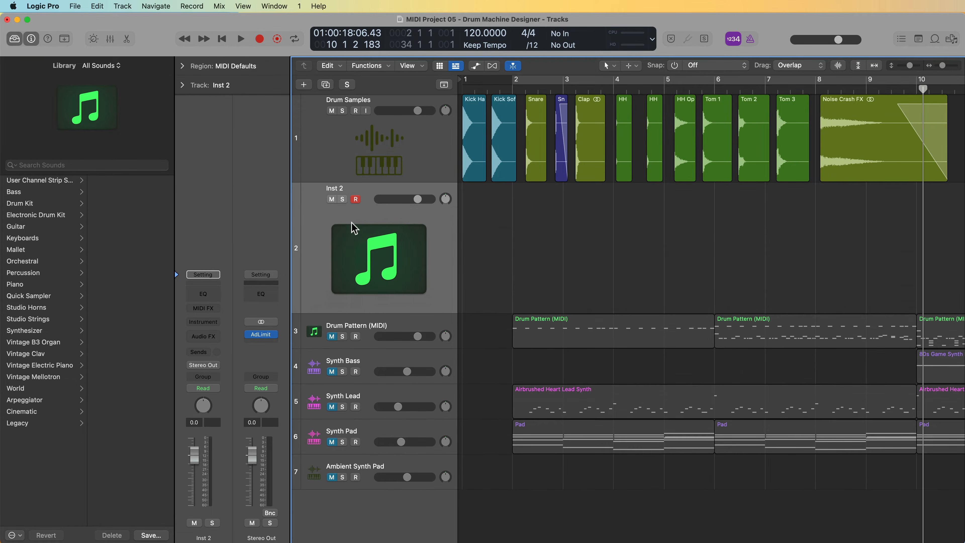
Load Drum Machine Designer on the new instrument track, and hide the Library so the sample regions and pads are both accessible.
left_click(213, 329)
left_click(207, 329)
left_click_drag(681, 170, 691, 176)
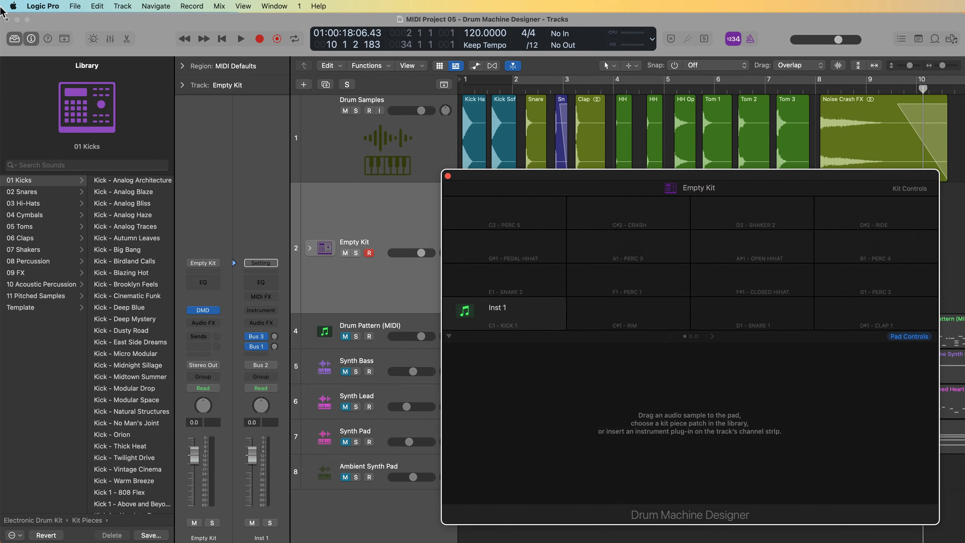
left_click(18, 38)
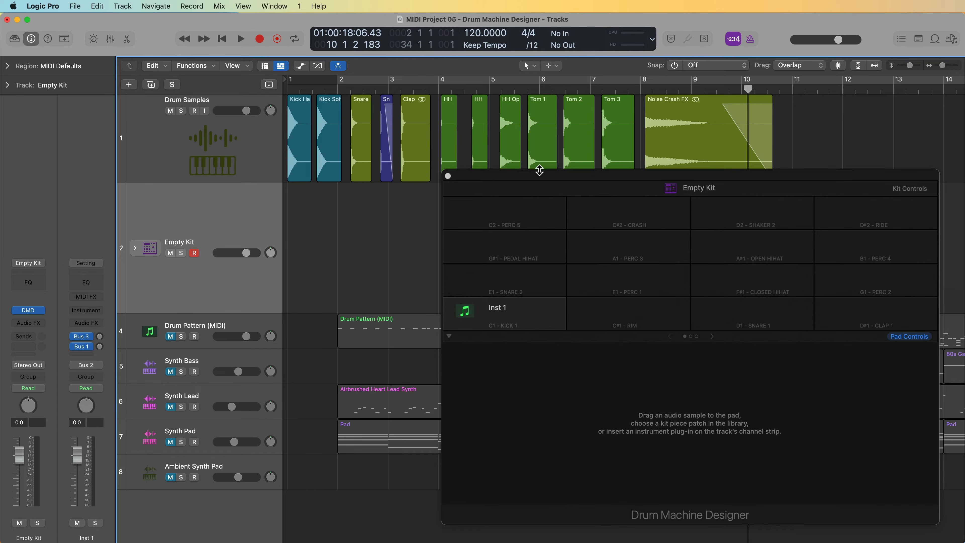
left_click_drag(262, 182, 261, 152)
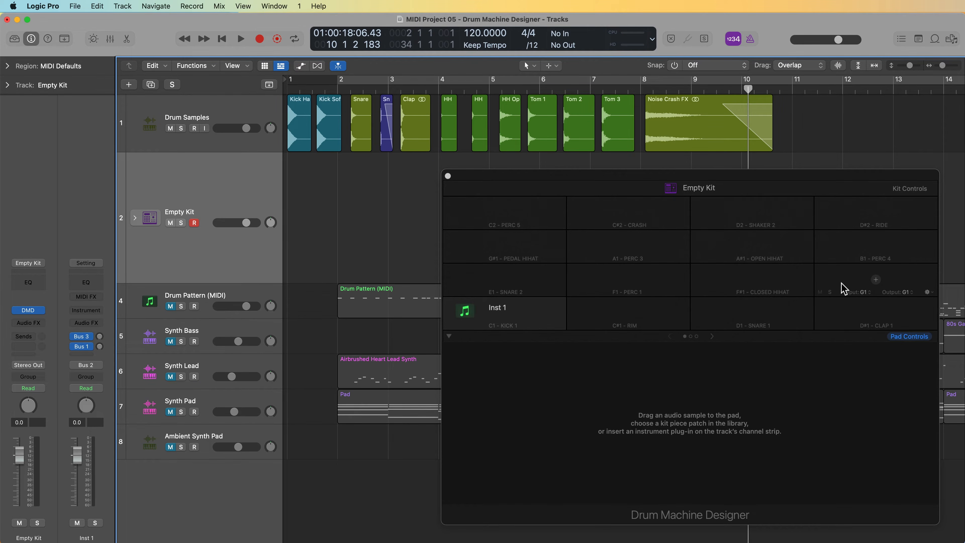
left_click_drag(793, 185, 791, 182)
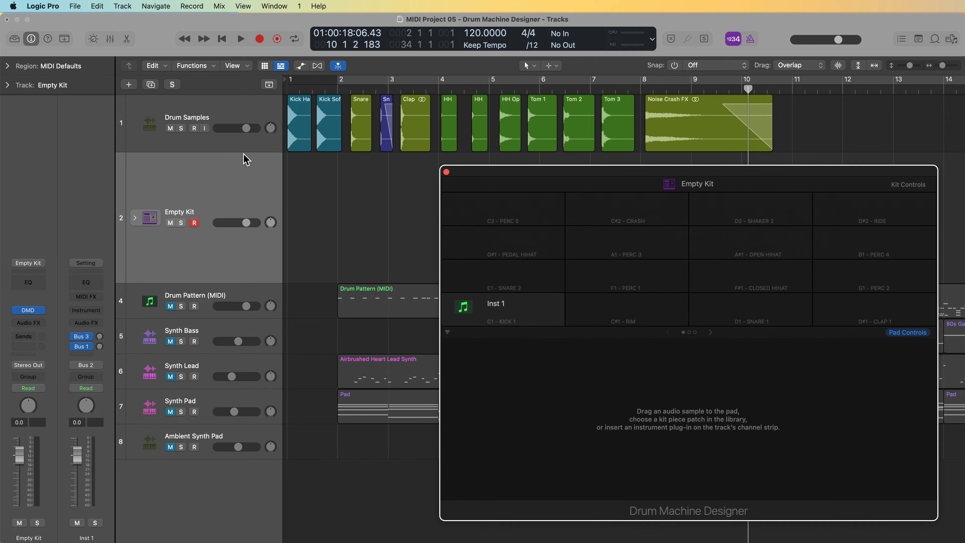
Assign the Kick Hard region to the C1 - Kick 1 pad and rename the pad "Kick - Hard".
left_click(293, 119)
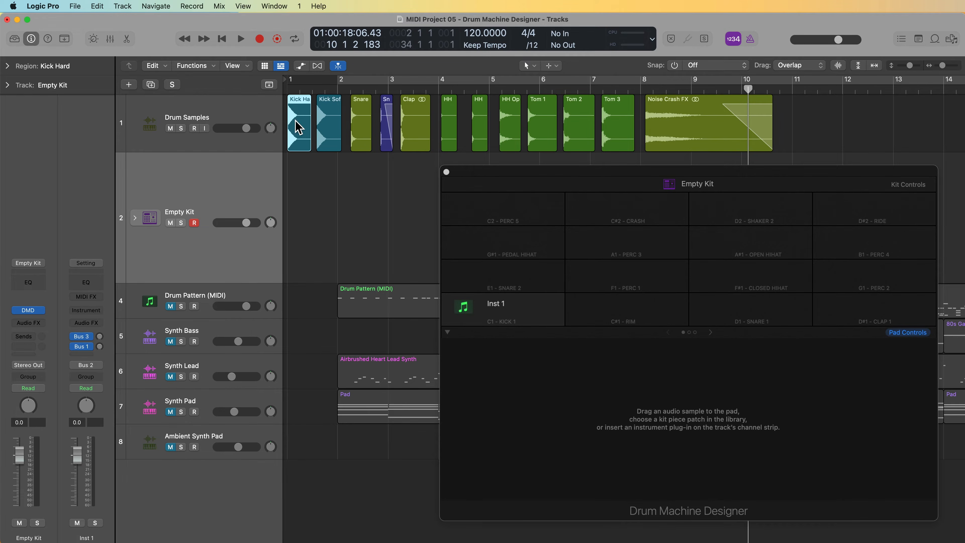
left_click_drag(304, 129, 527, 309)
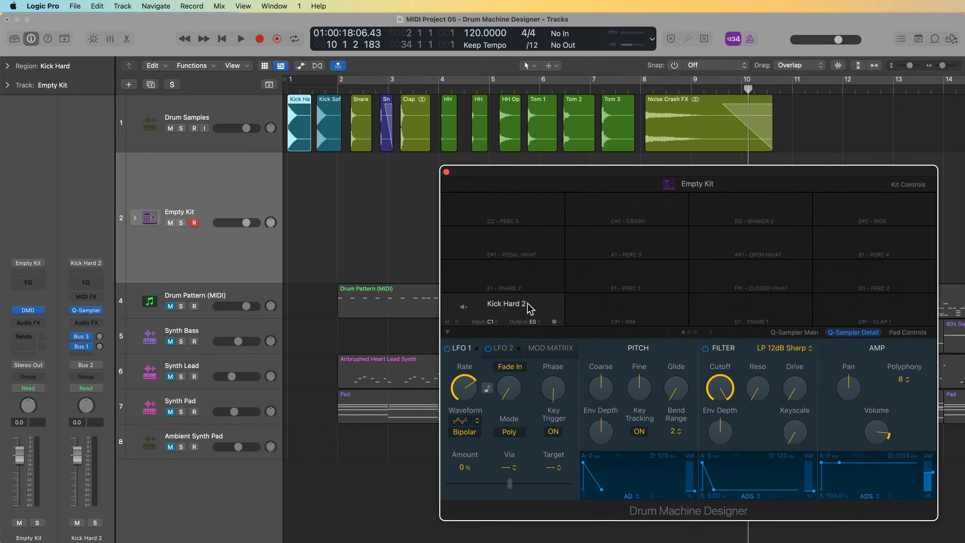
double_click(515, 303)
type("L")
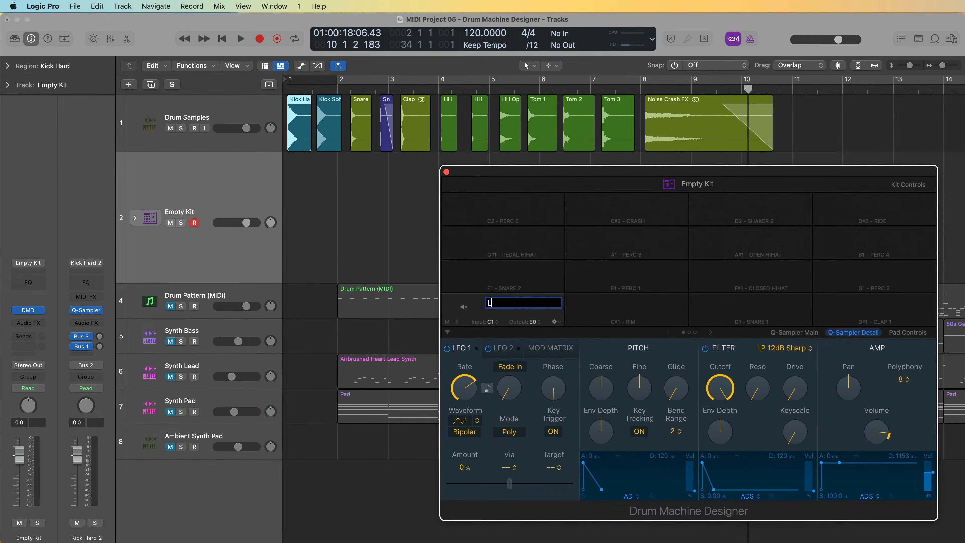
type("ick - Hard")
key("Return")
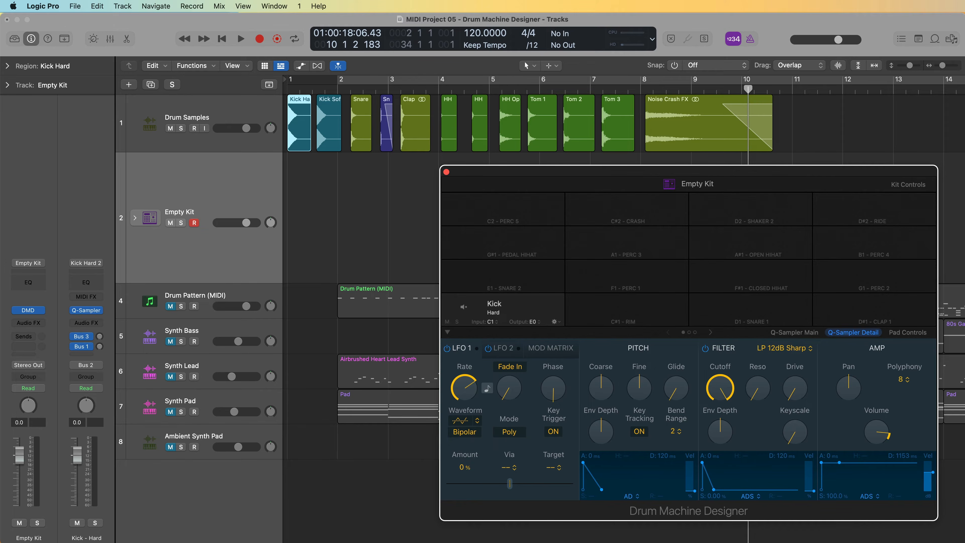
left_click(398, 235)
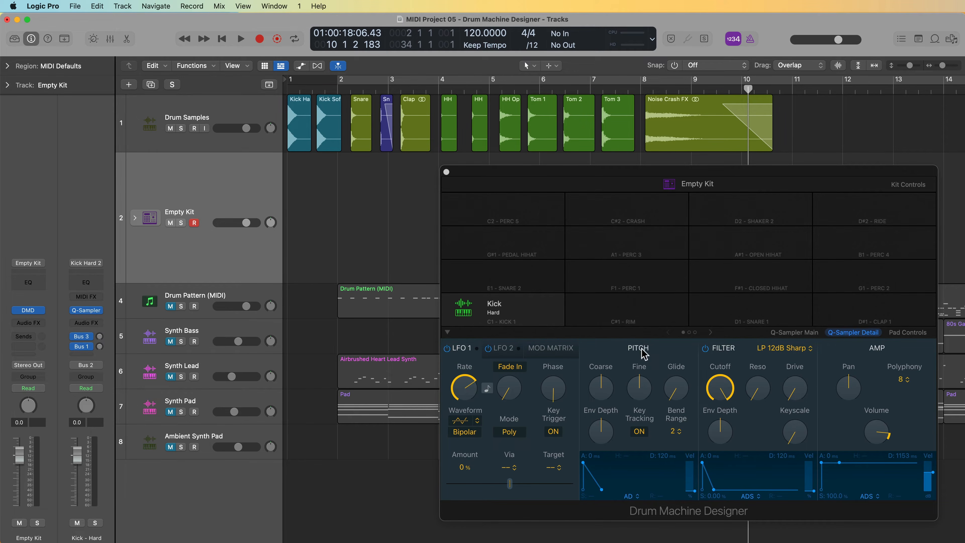
Assign the Kick Soft region to the F2 pad on the second pad page and rename the pad "Kick - Soft".
left_click(709, 333)
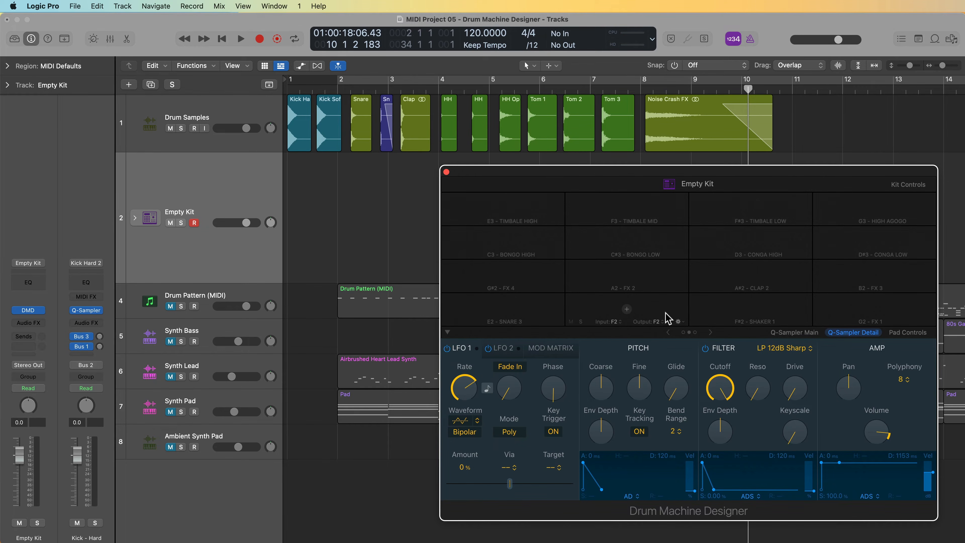
left_click_drag(334, 133, 641, 308)
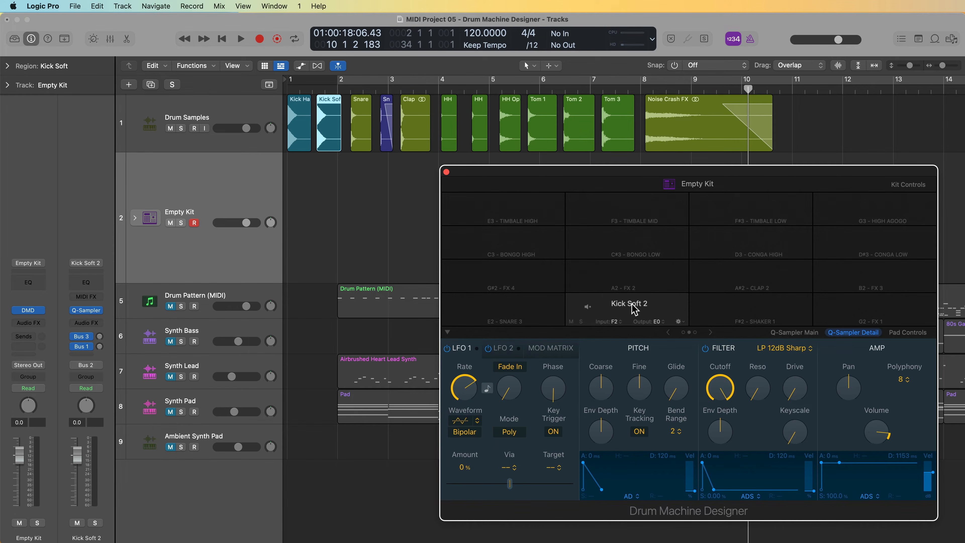
double_click(632, 306)
type("Kick")
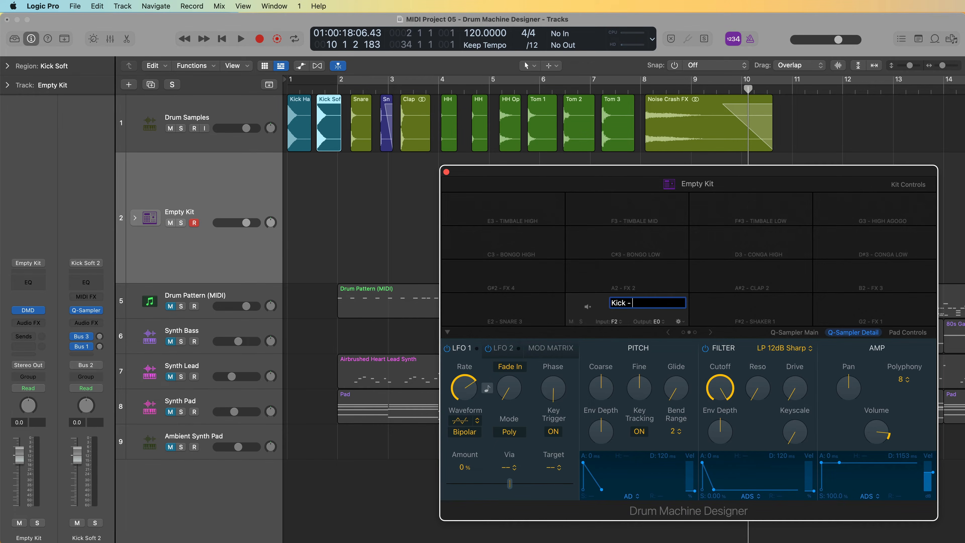
type(" - Soft")
key("Return")
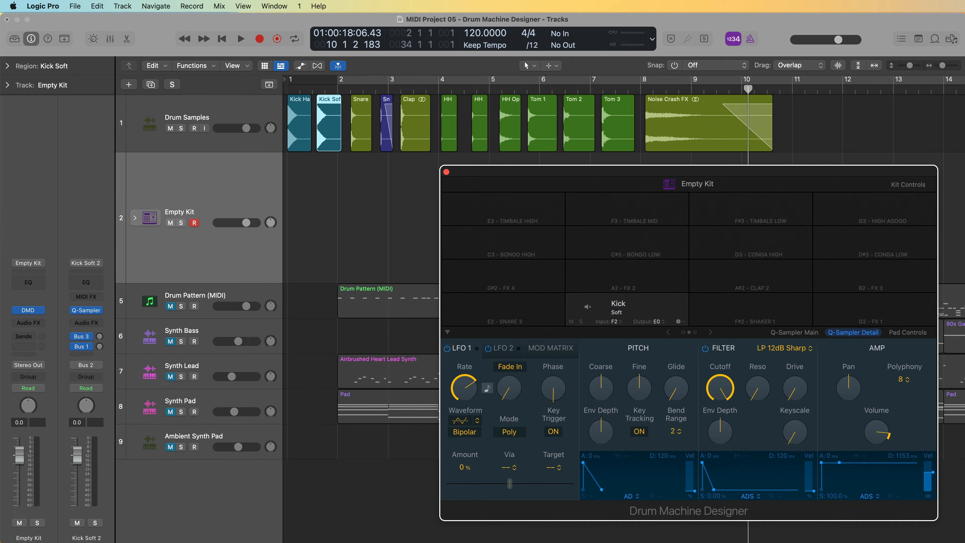
Assign the Snare 1 region to the D1 - Snare 1 pad on the first pad page.
left_click(667, 332)
left_click(366, 136)
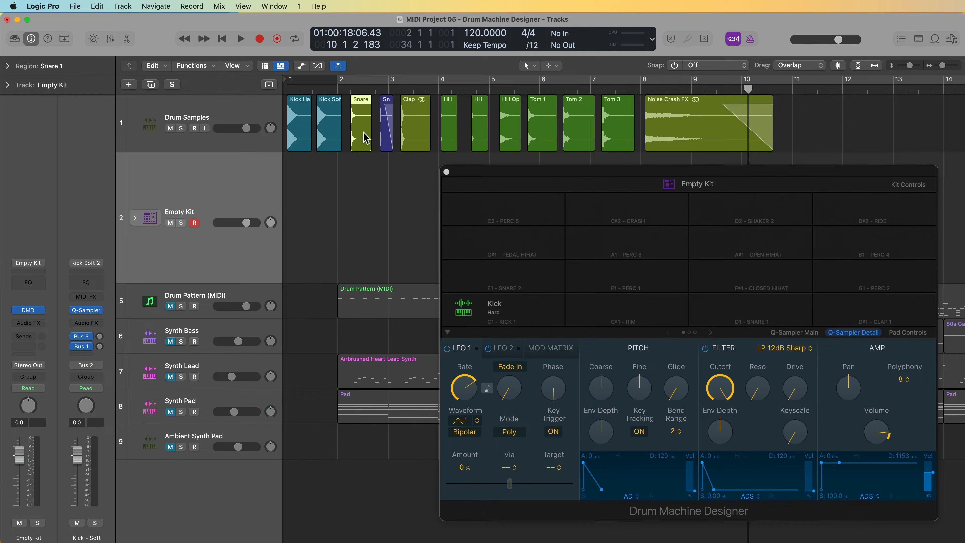
left_click_drag(363, 131, 727, 315)
double_click(745, 303)
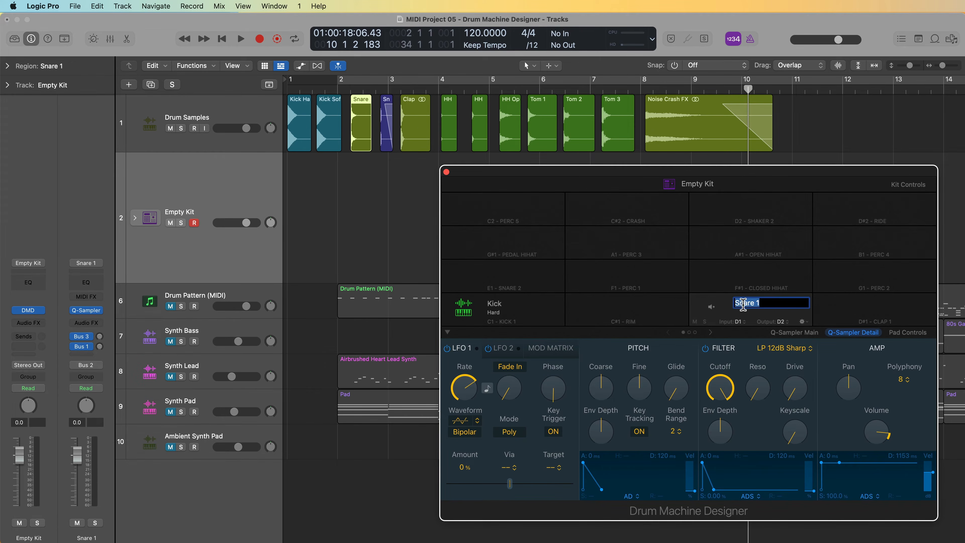
left_click(376, 211)
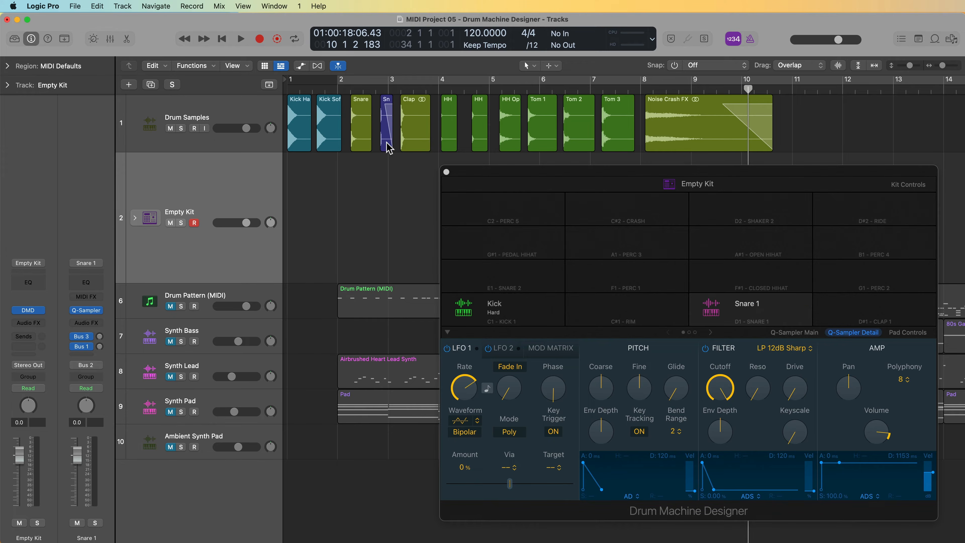
Assign the Snare 2 region to the E1 - Snare 2 pad and rename the pad "Snare 2".
left_click_drag(389, 149, 512, 285)
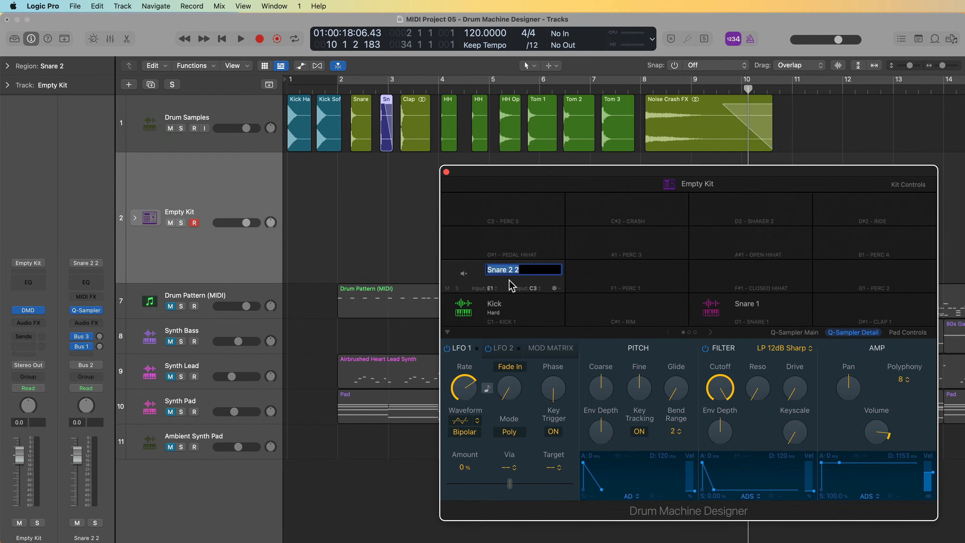
type("Sna")
key("Return")
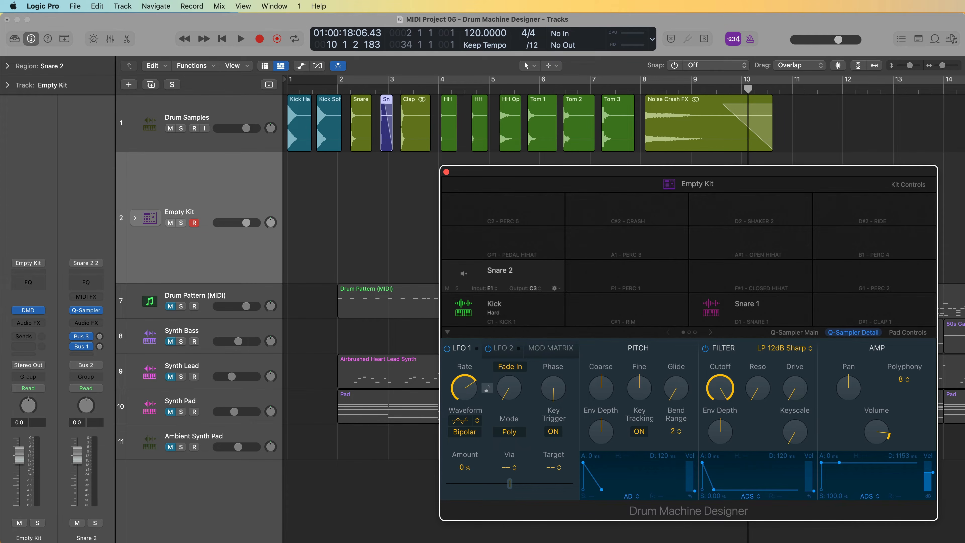
Assign the Clap region to the D#1 - Clap 1 pad and rename the pad "Clap".
left_click_drag(409, 129, 855, 311)
left_click(868, 312)
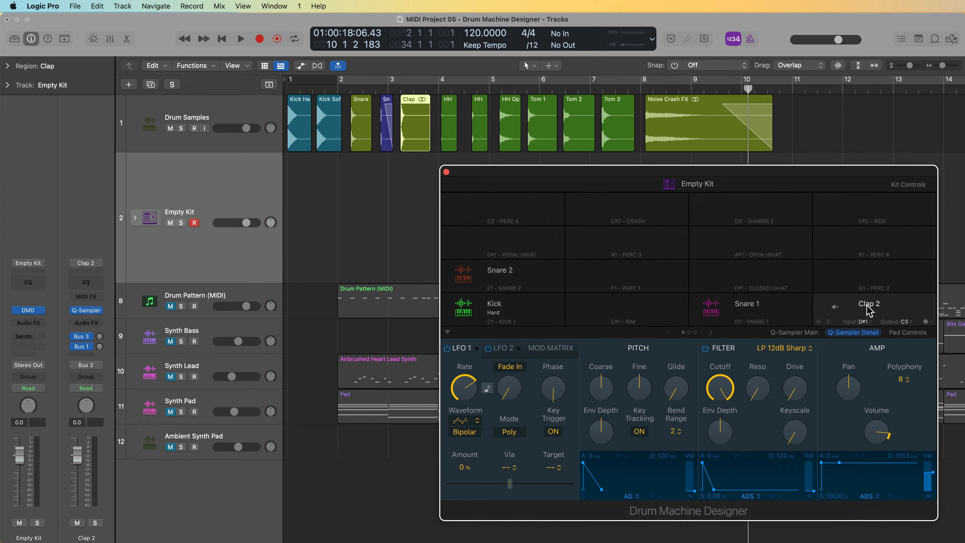
double_click(869, 309)
type("Clap")
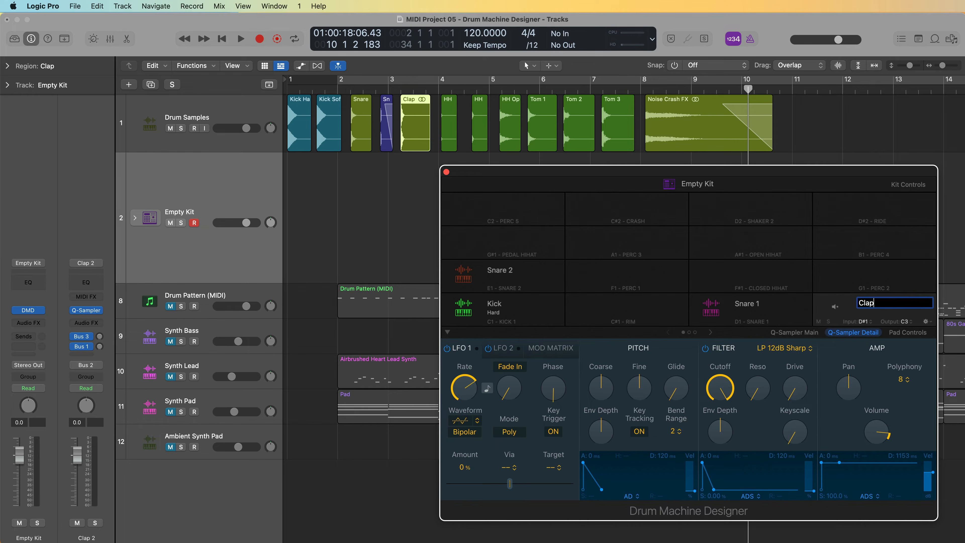
key("Return")
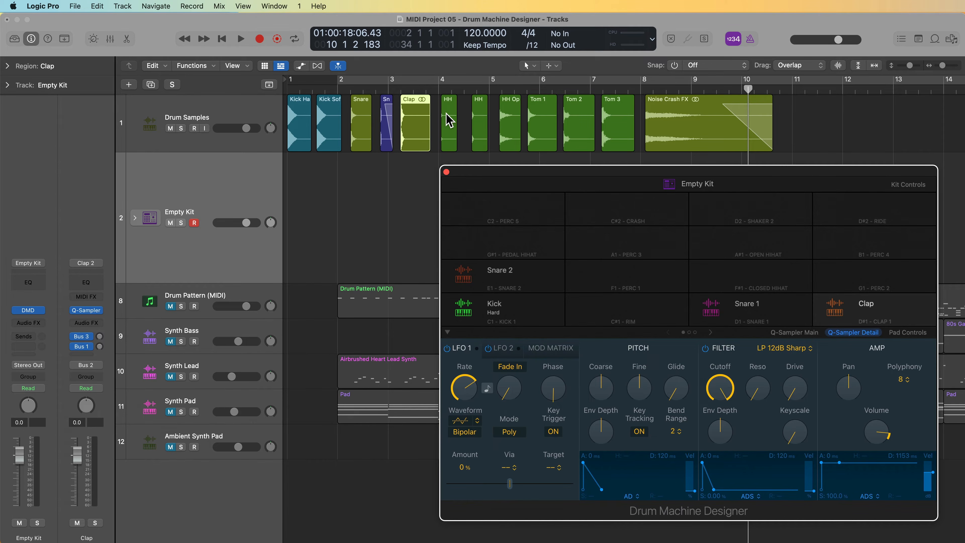
Assign the hi-hat regions to pads: HH Close 1 to F#1, HH Close 2 to G#1 and HH Open to A#1.
left_click_drag(449, 121, 716, 287)
left_click_drag(481, 127, 545, 239)
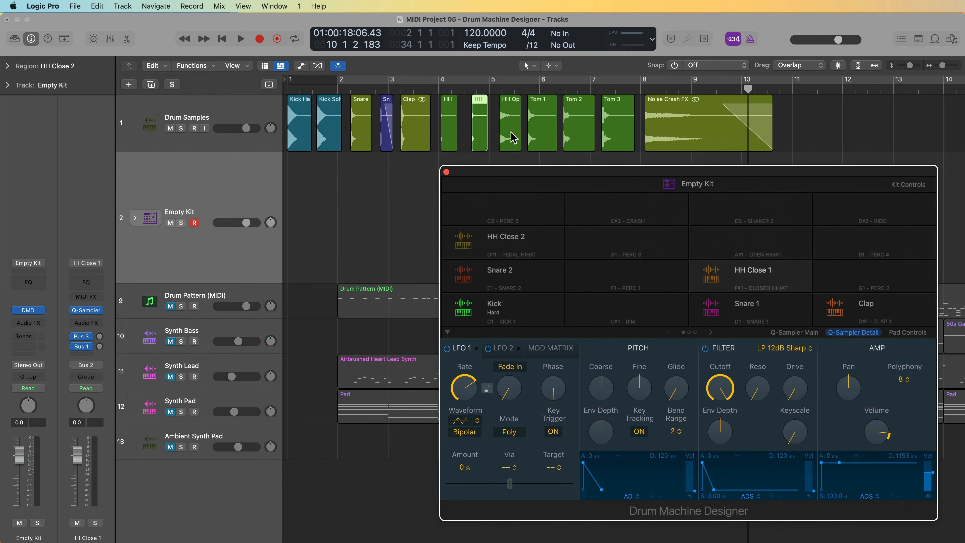
left_click_drag(510, 131, 717, 244)
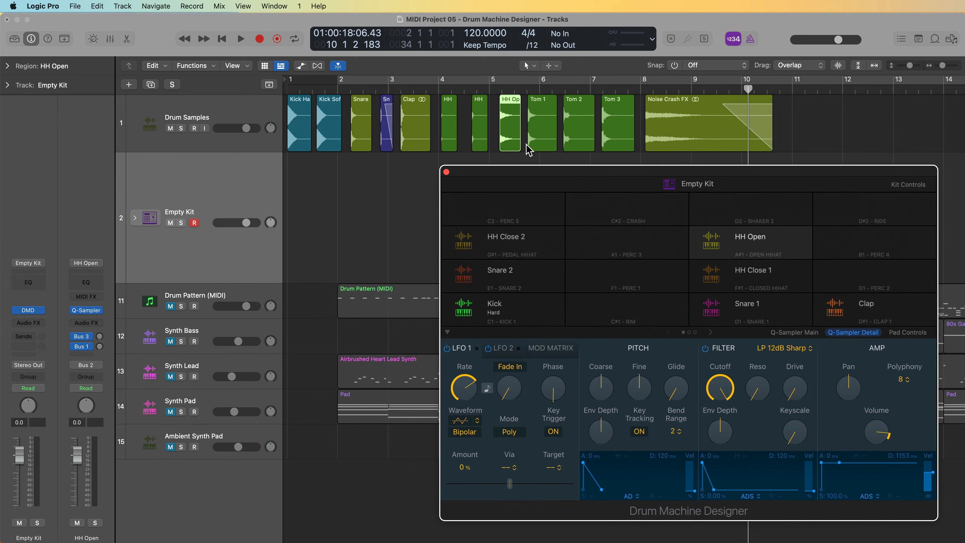
Assign the tom regions to pads: Tom 1 to A1, Tom 2 to G1 and Tom 3 to F1.
left_click_drag(537, 131, 588, 247)
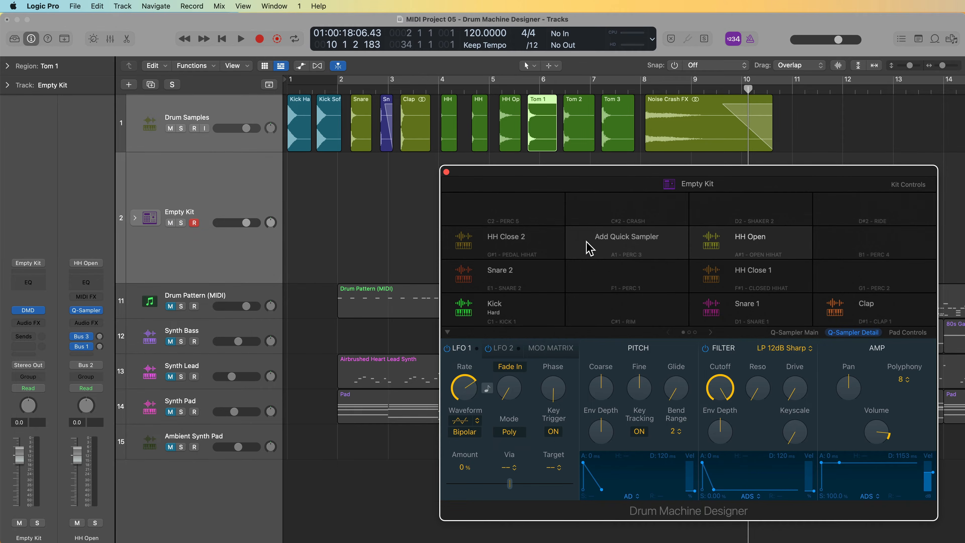
left_click_drag(579, 131, 852, 274)
left_click_drag(608, 119, 596, 275)
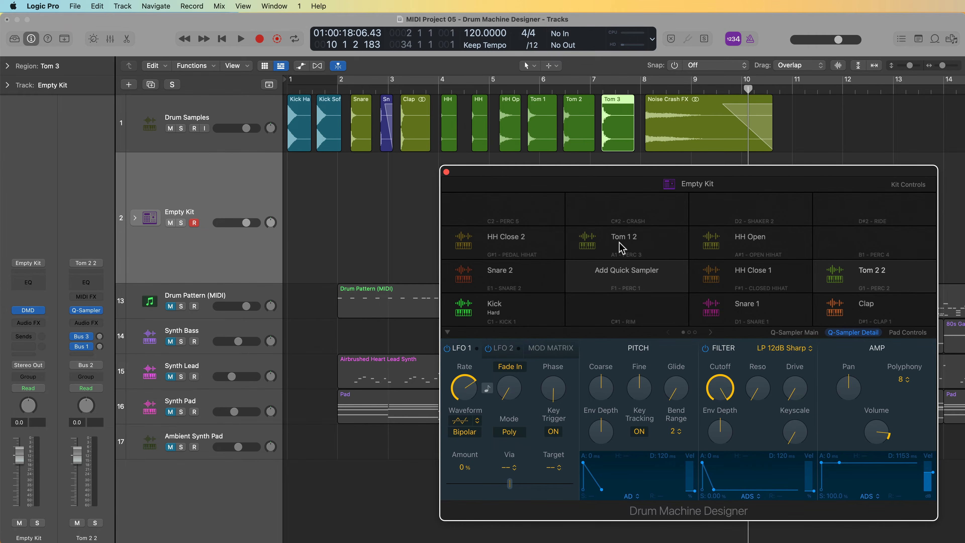
Rename the A1, G1 and F1 pads "Tom 1", "Tom 2" and "Tom 3".
double_click(648, 236)
key("Right")
key("Return")
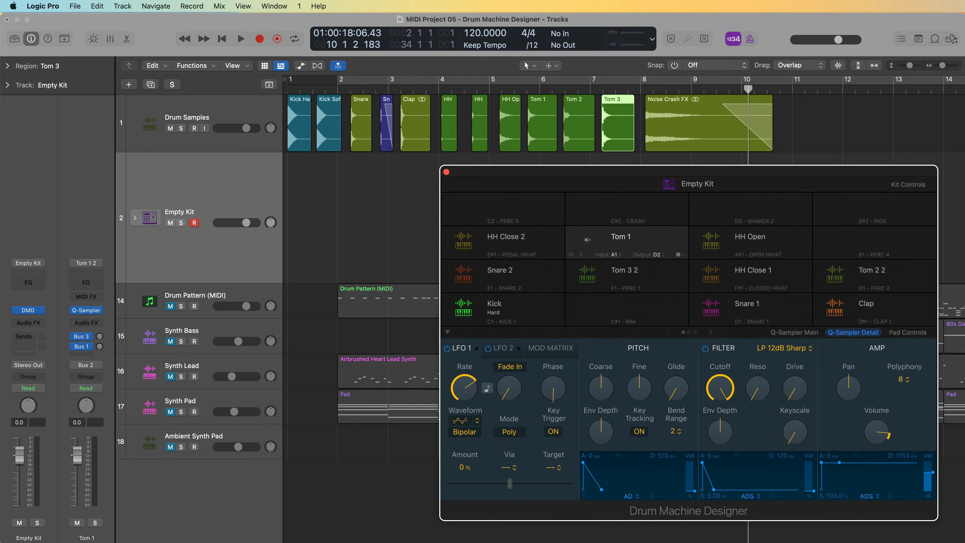
double_click(864, 271)
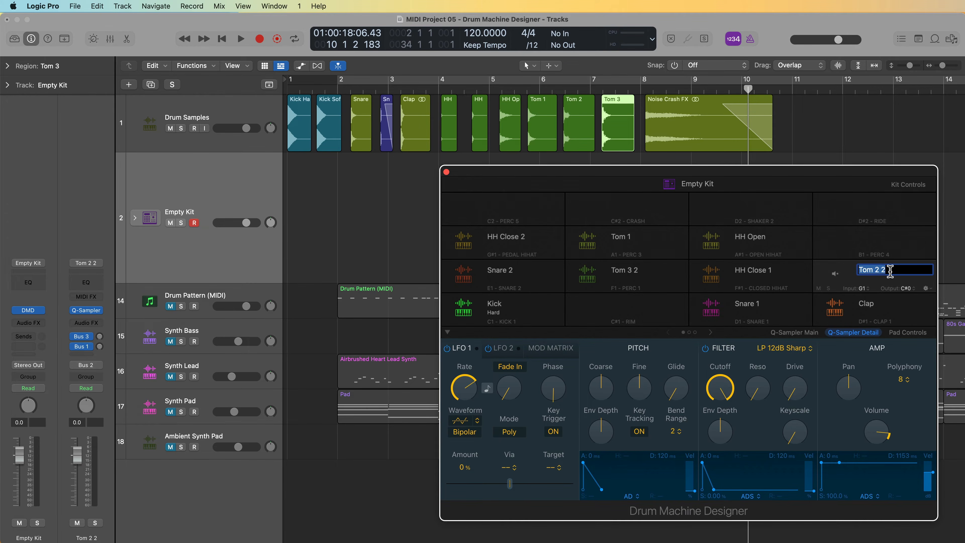
key("Right")
key("BackSpace")
key("BackSpace")
key("Return")
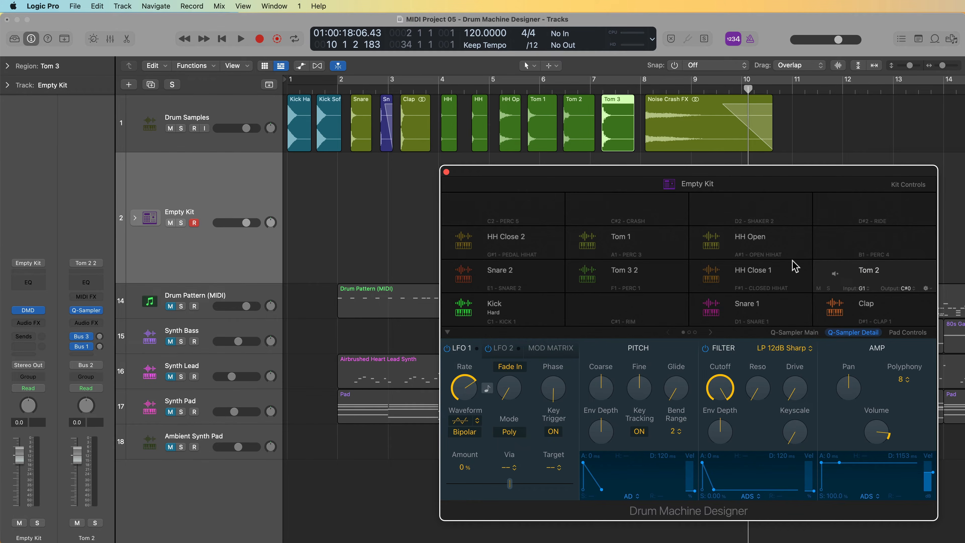
double_click(634, 270)
key("Right")
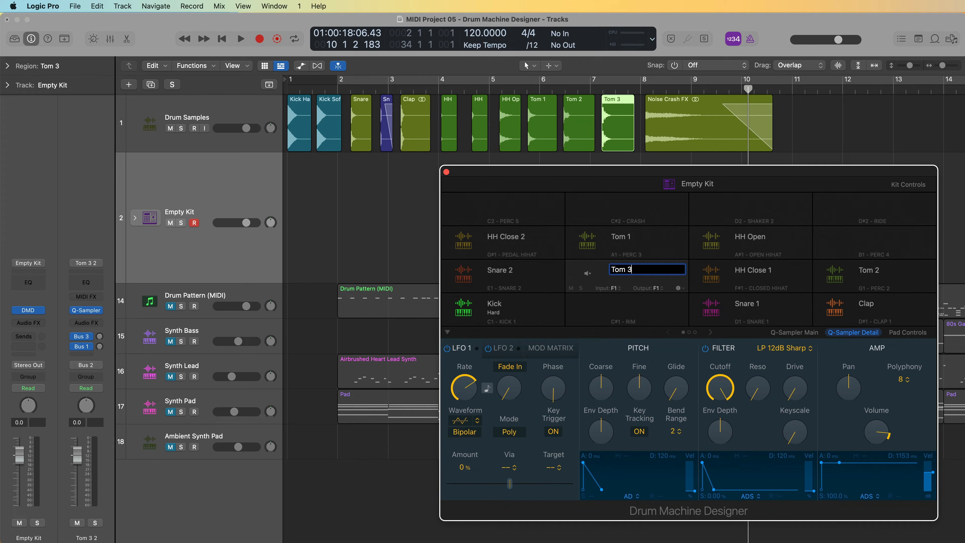
key("Return")
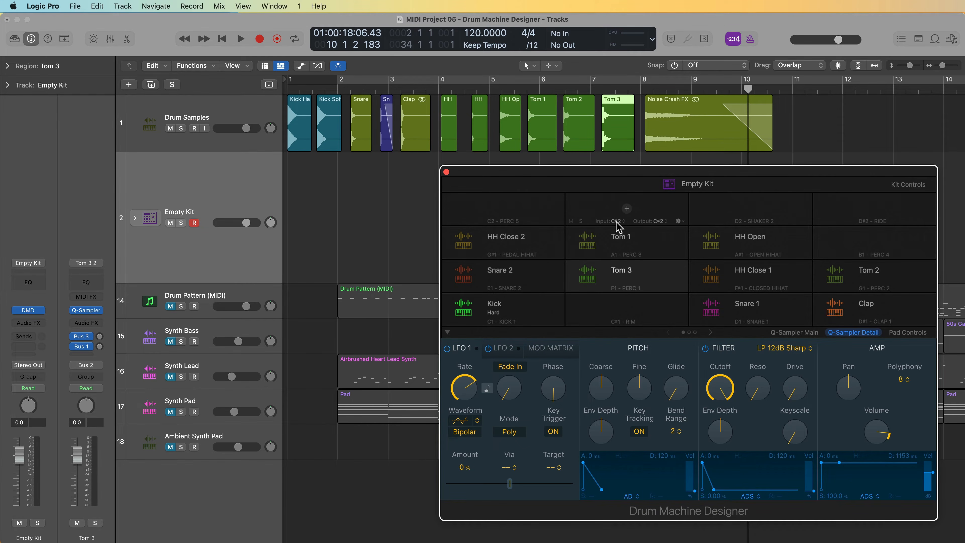
Assign the Noise Crash FX region to the C#2 - Crash pad and reposition the Drum Machine Designer window.
left_click_drag(699, 112, 646, 208)
left_click_drag(658, 171, 599, 155)
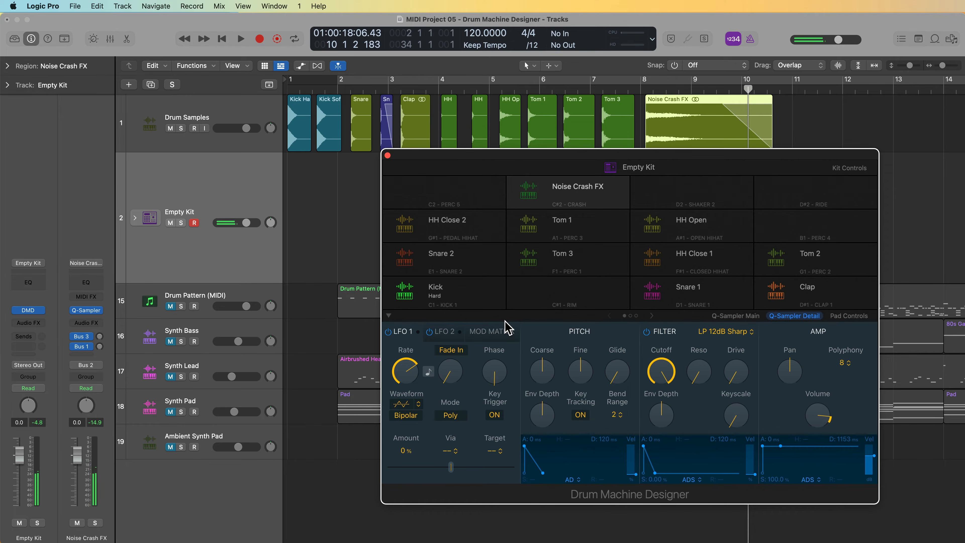
left_click(652, 316)
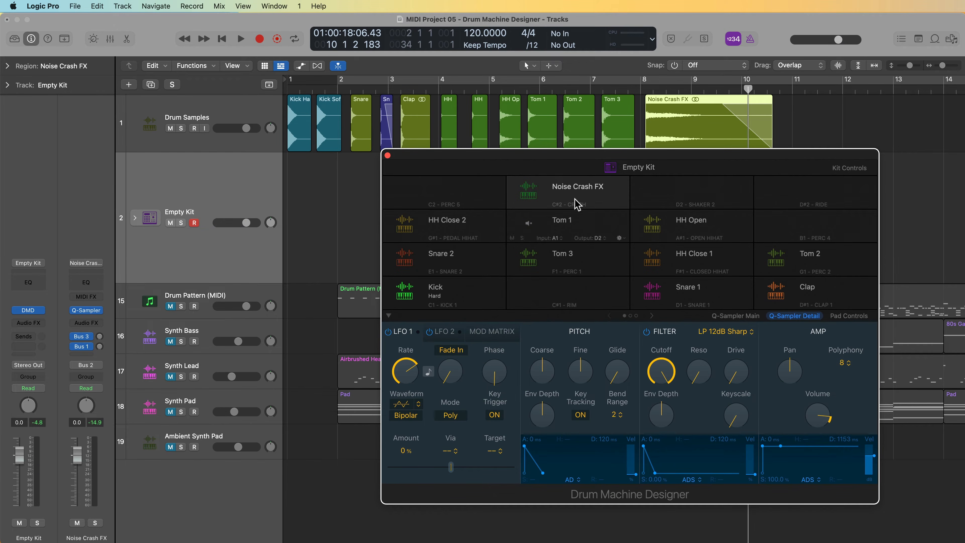
Close the Drum Machine Designer window, mute the Drum Samples track, and fit the whole arrangement in view.
left_click(387, 154)
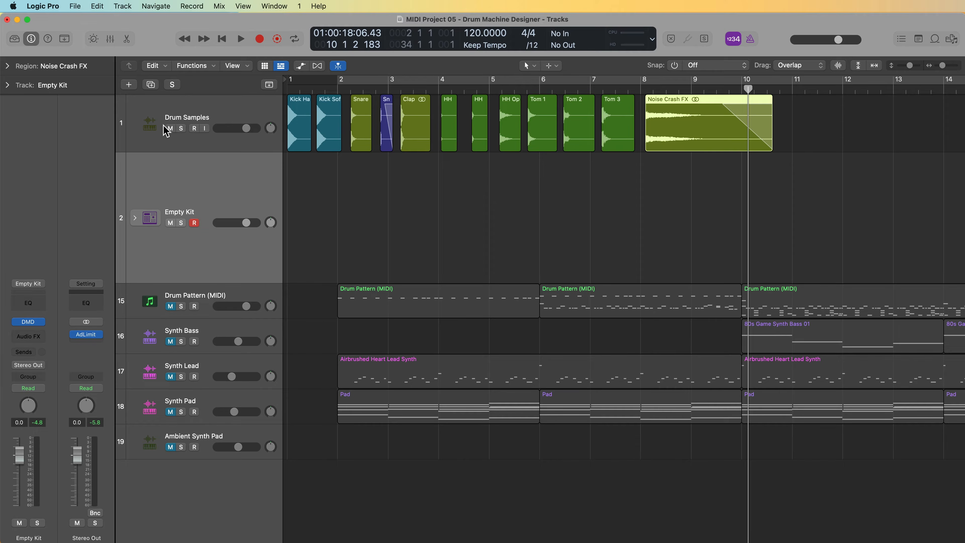
left_click(358, 189)
key("z")
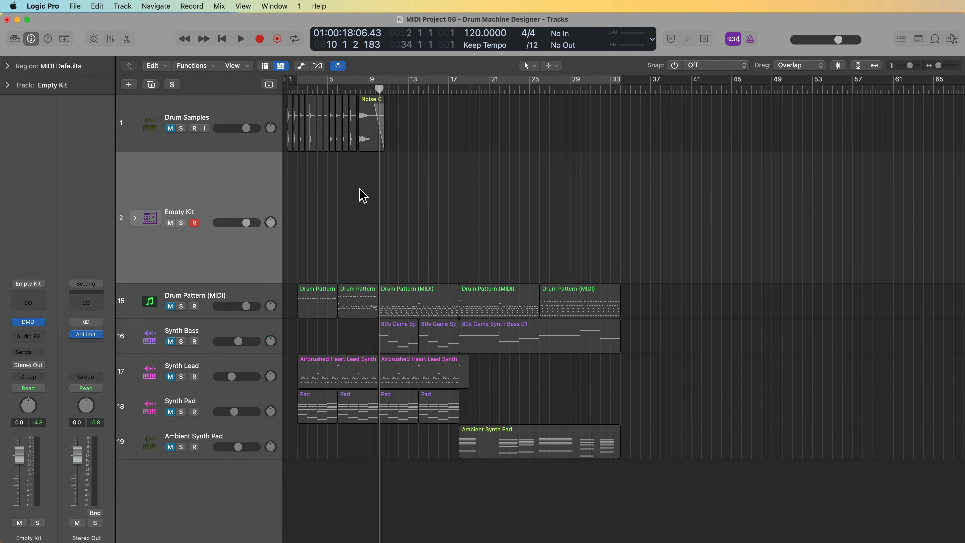
Move all five Drum Pattern (MIDI) regions onto the Empty Kit track with bar snapping on, keeping their timeline positions.
left_click_drag(328, 253, 607, 293)
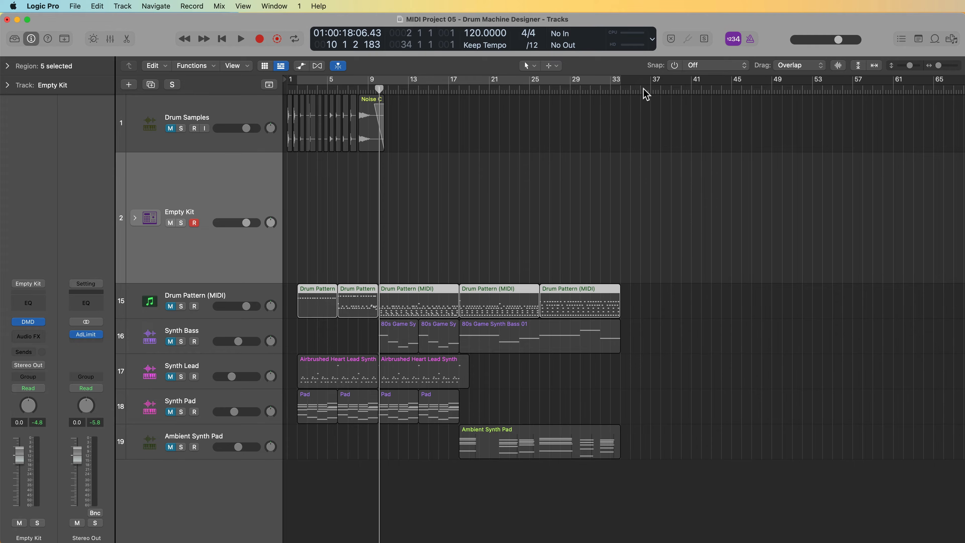
left_click(673, 66)
left_click_drag(327, 303, 323, 257)
Rename the Empty Kit track "DMD".
double_click(185, 212)
type("DMD")
key("Return")
Delete the emptied Drum Pattern (MIDI) track and return the playhead to the project start.
left_click(234, 293)
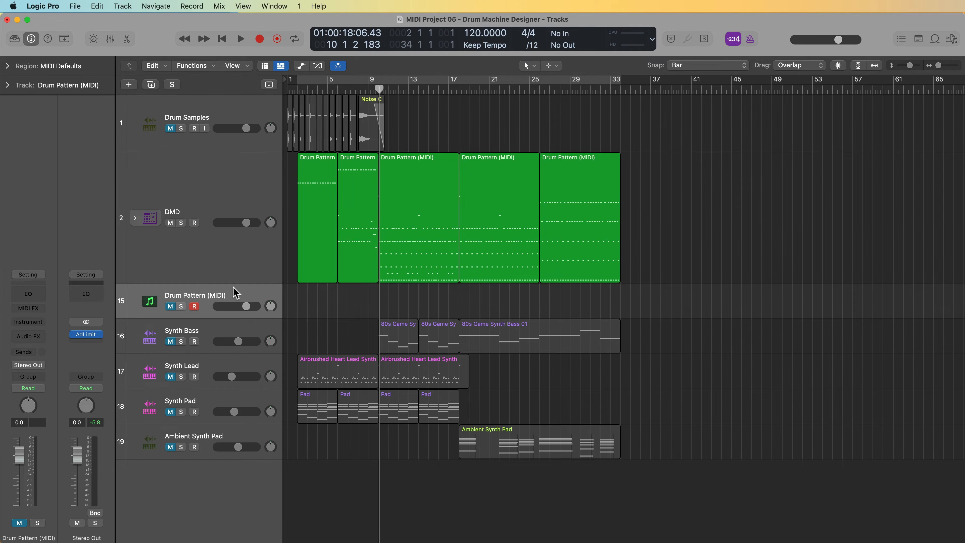
key("super+BackSpace")
key("Return")
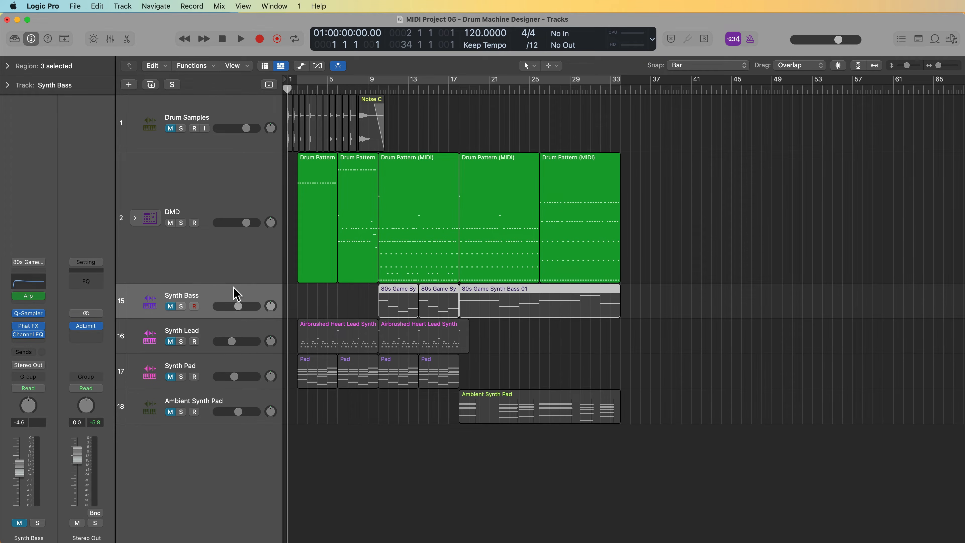
Set the cycle range to the five drum pattern regions and start playback with the DMD track selected.
left_click(682, 230)
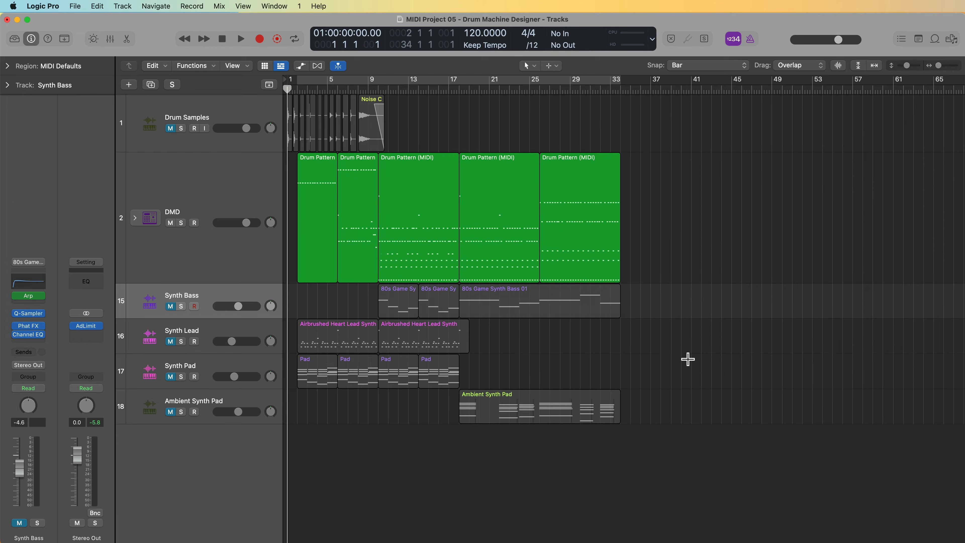
key("super+Down")
key("super+Down")
left_click_drag(679, 234, 323, 235)
key("u")
key("super+Right")
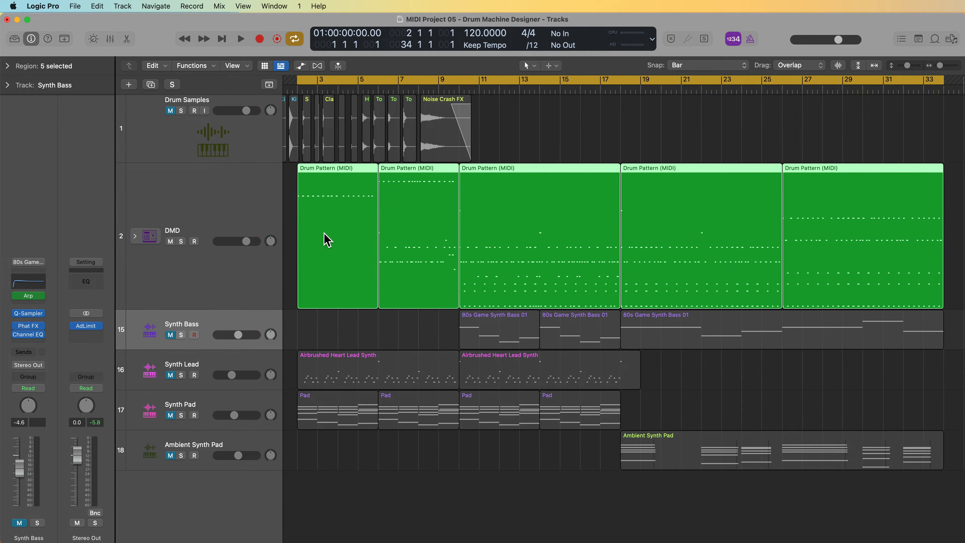
key("super+Left")
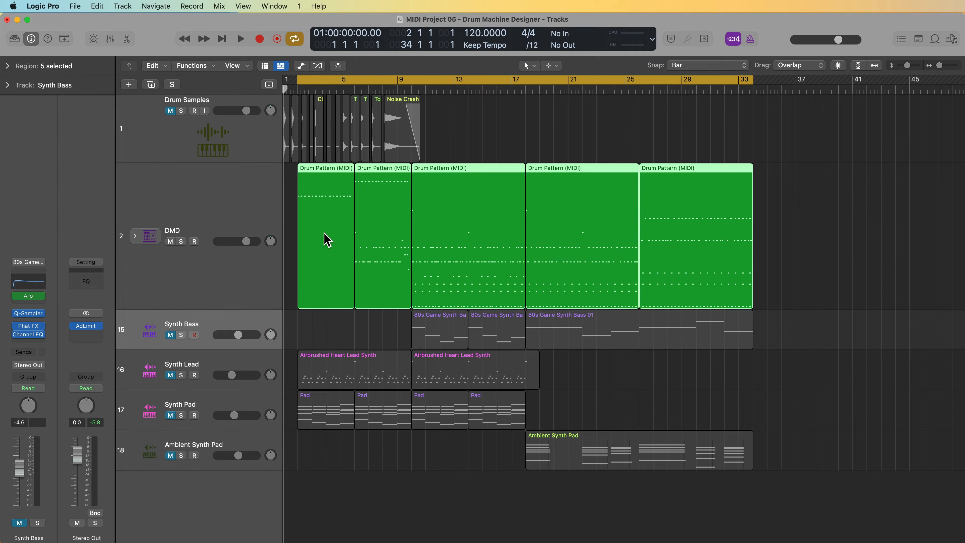
left_click(226, 205)
key("space")
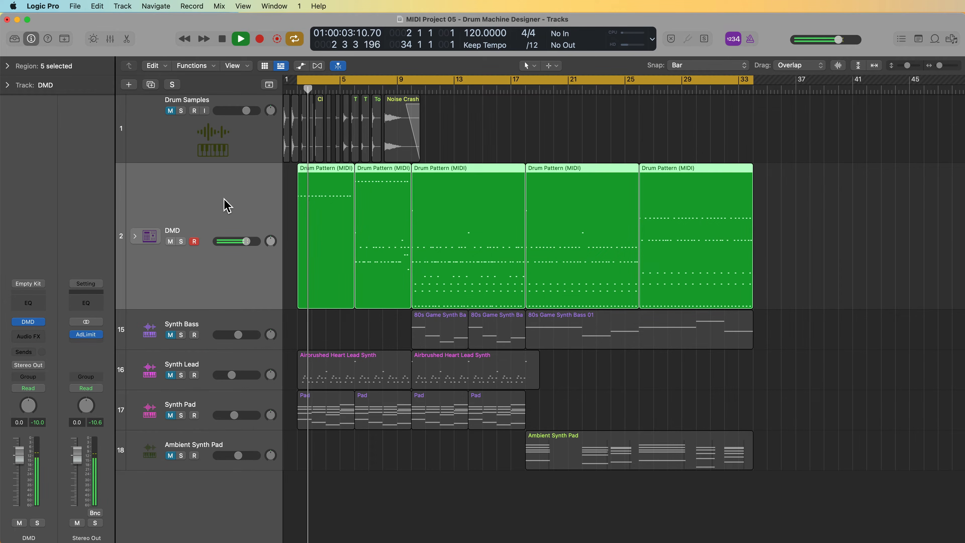
Unmute the four synth tracks and lower their volumes together, bringing Synth Bass to -6.1 dB.
left_click_drag(170, 335, 170, 455)
left_click(254, 327)
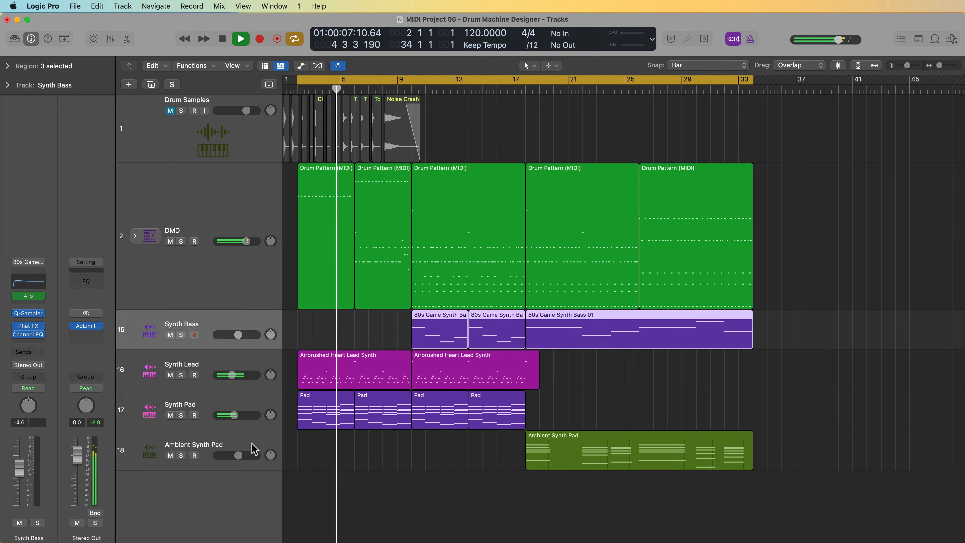
left_click(346, 471)
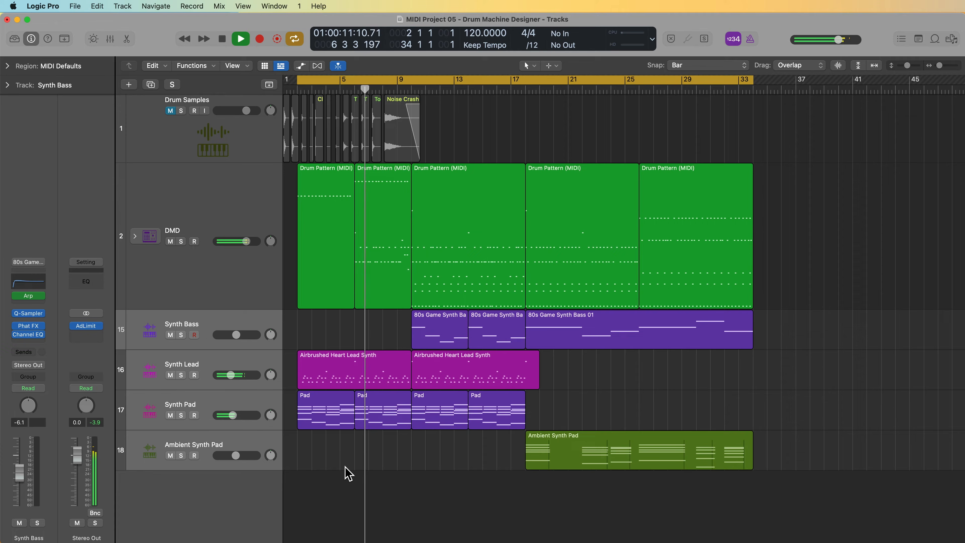
Open the DMD track's Drum Machine Designer window, scale it to 77% and move it aside, then stop playback after listening.
left_click(195, 203)
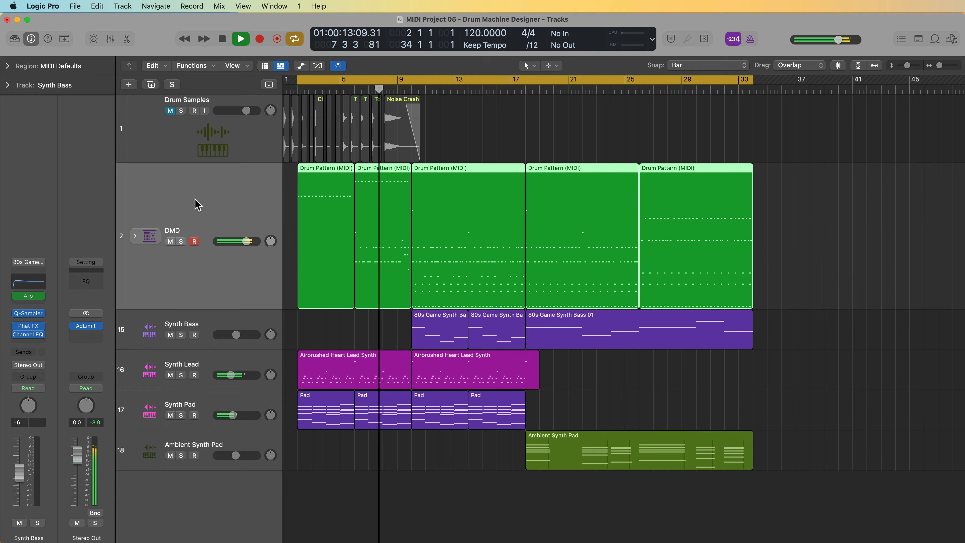
left_click(31, 323)
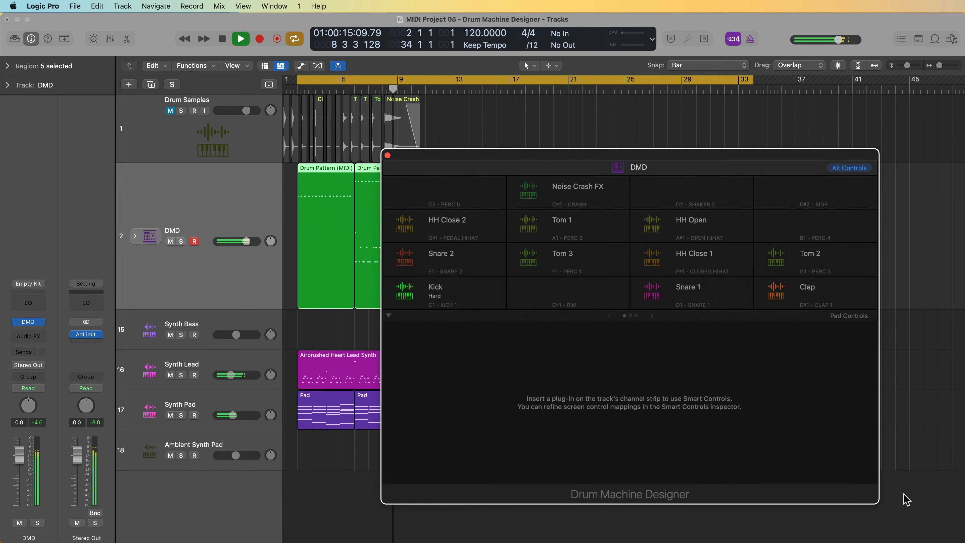
left_click_drag(878, 502, 771, 431)
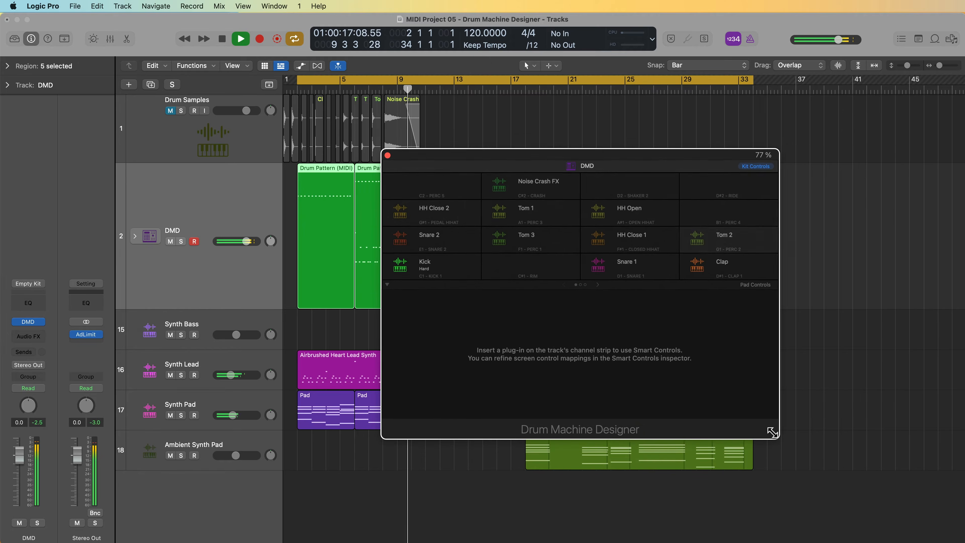
left_click_drag(674, 166, 830, 236)
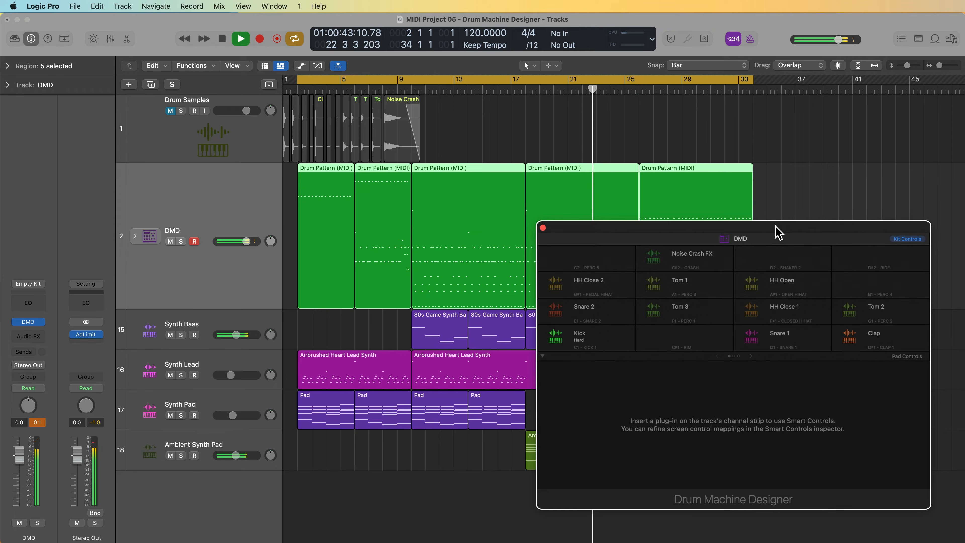
key("space")
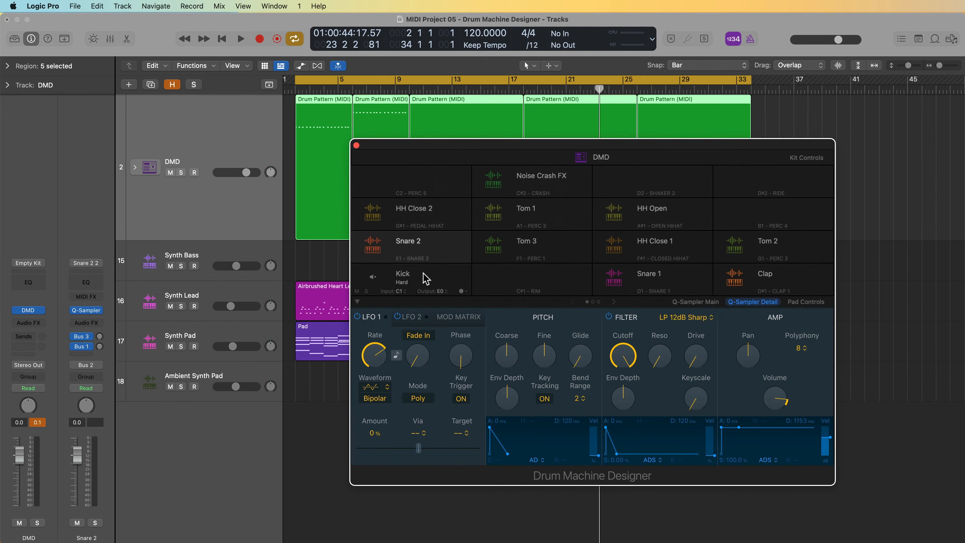
Change the icon of the "Kick - Hard" pad to a kick drum symbol from the Drums category.
left_click(420, 282)
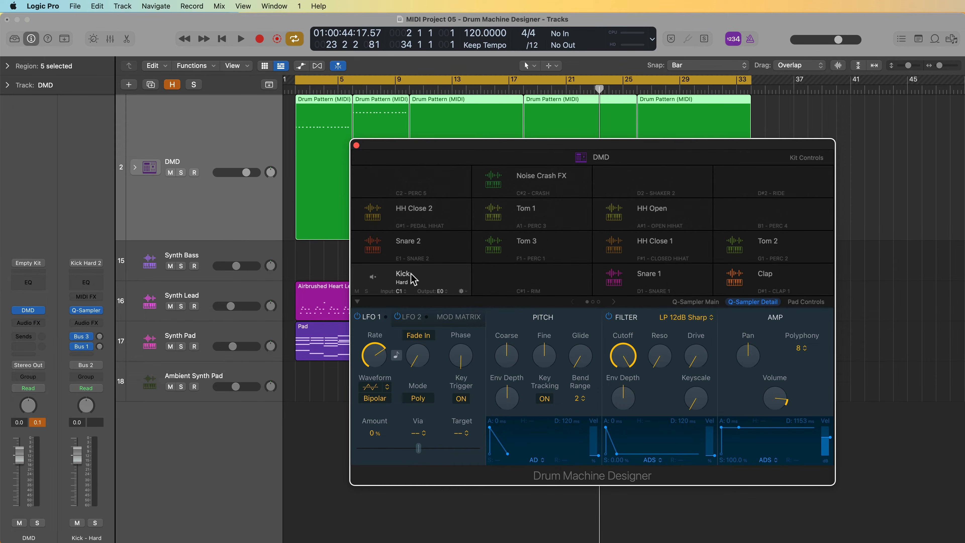
left_click(374, 275)
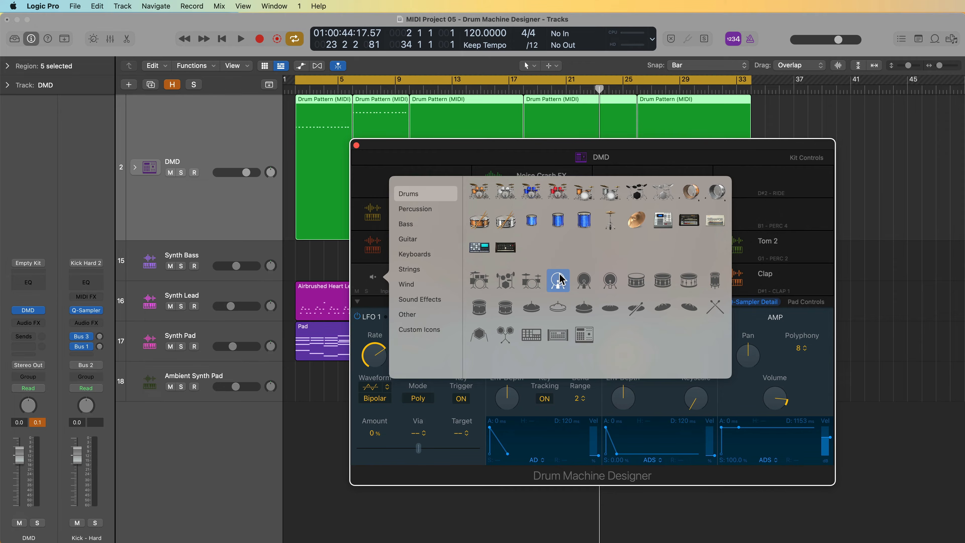
left_click(588, 284)
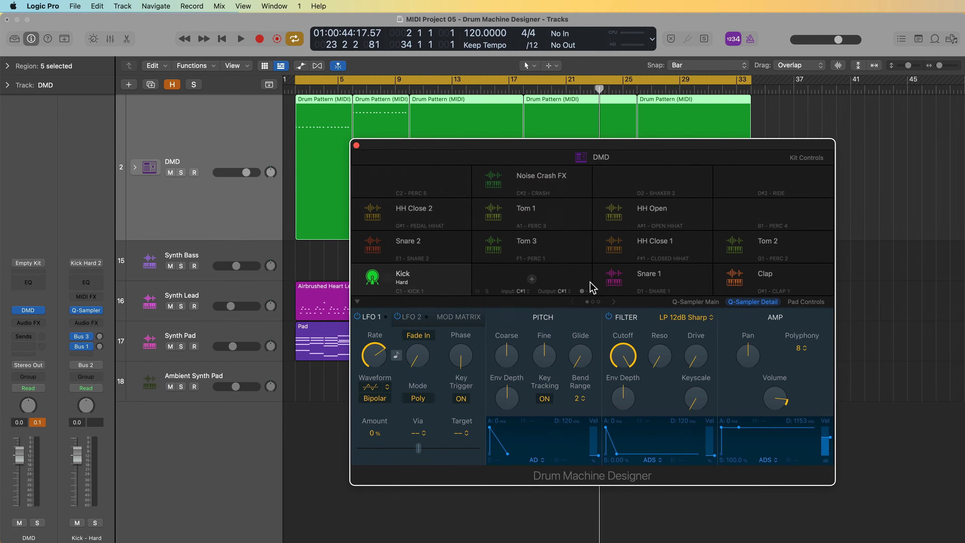
Change the icon of the "Kick - Soft" pad to a kick drum symbol from the Drums category.
left_click(613, 302)
right_click(543, 278)
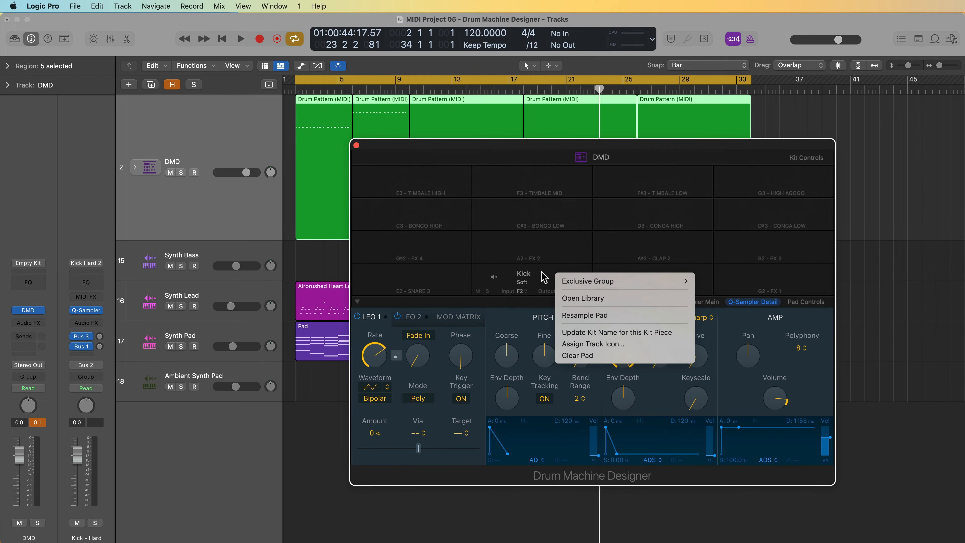
left_click(491, 279)
left_click(493, 278)
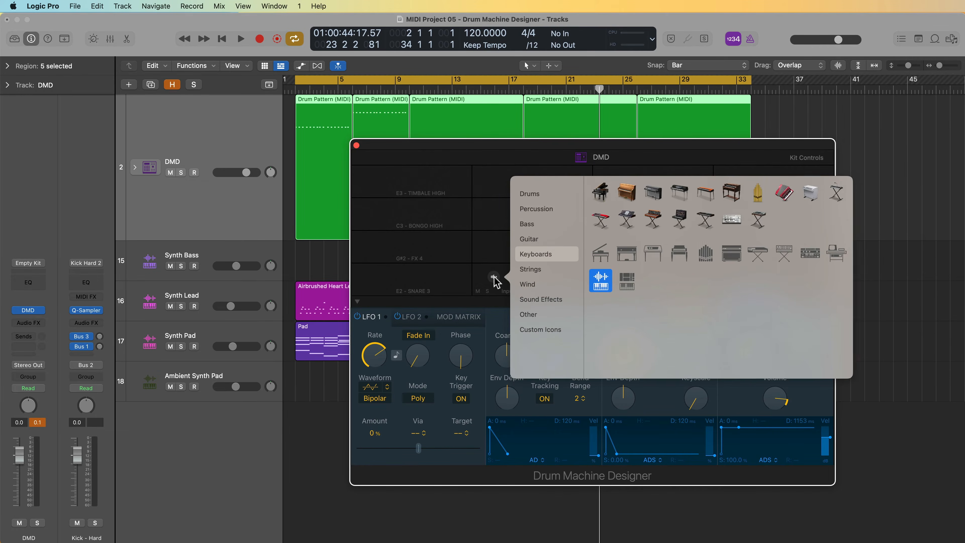
left_click(544, 194)
left_click(703, 281)
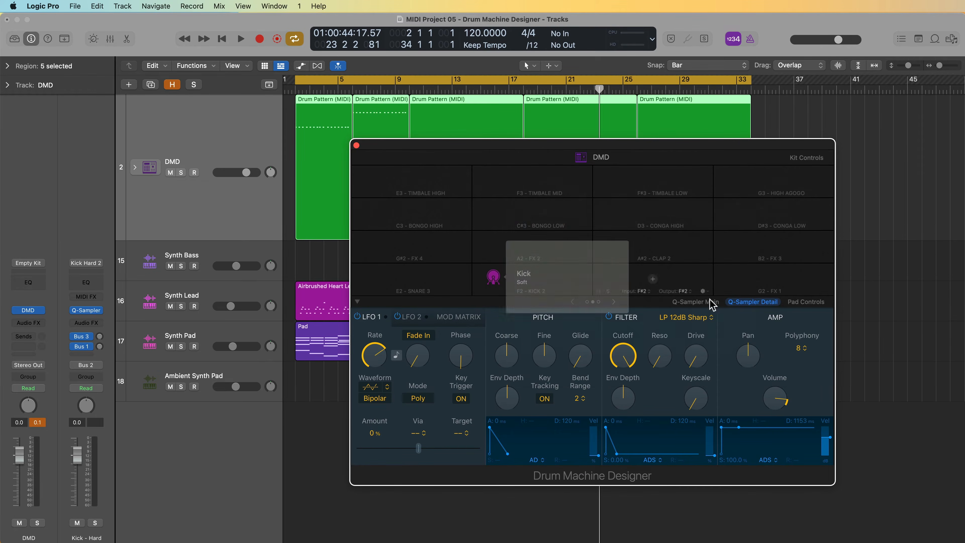
Assign a snare drum icon to Snare 1 and matching snare, clapping hand, hi-hat, tom and crash cymbal icons to the remaining pads.
left_click(571, 301)
left_click(614, 277)
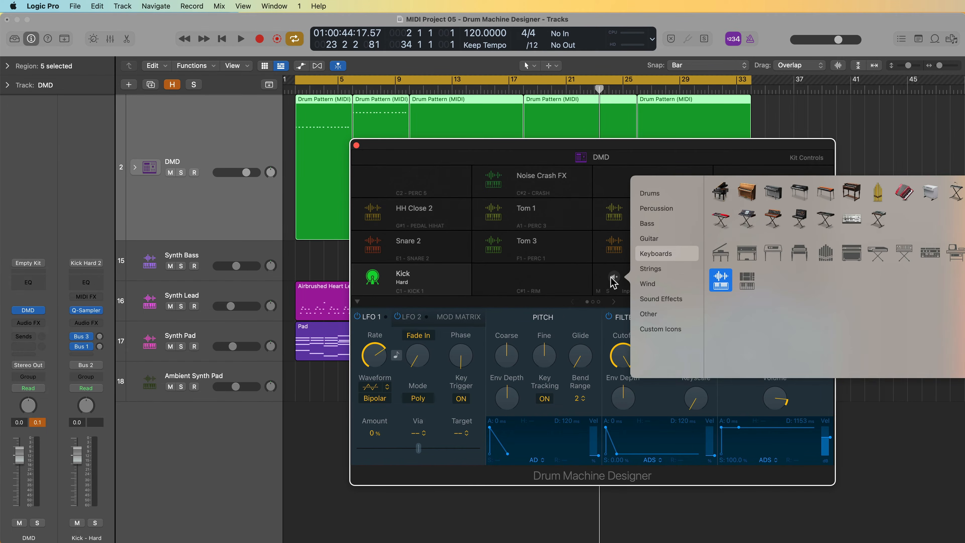
left_click(667, 195)
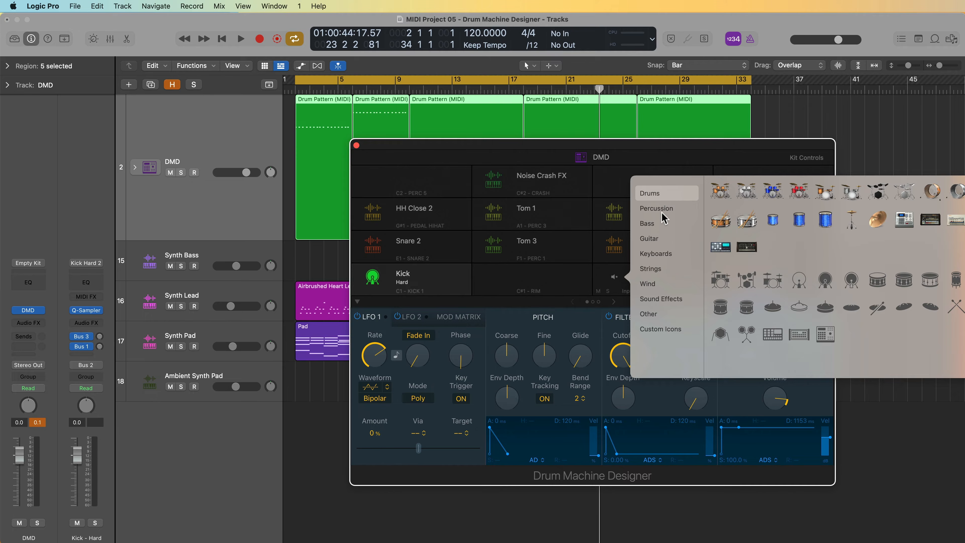
left_click(903, 280)
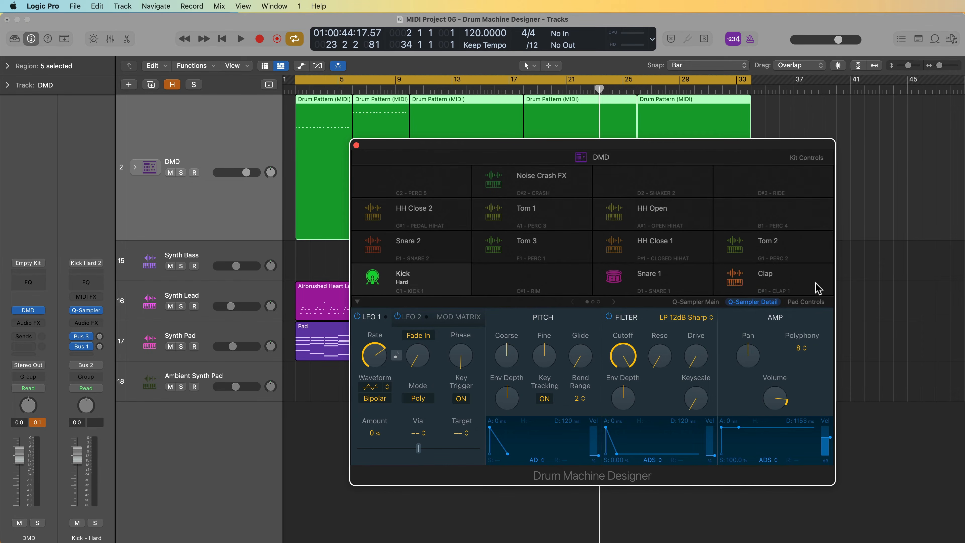
left_click(735, 277)
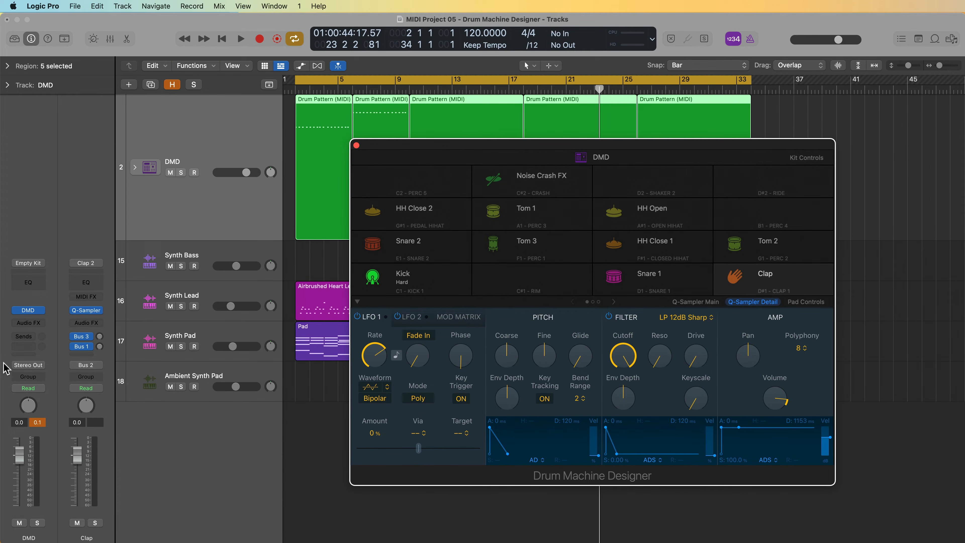
Clear the DMD peak level and solo the track, with its Drum Machine Designer window closed and the cycle turned off.
left_click(36, 422)
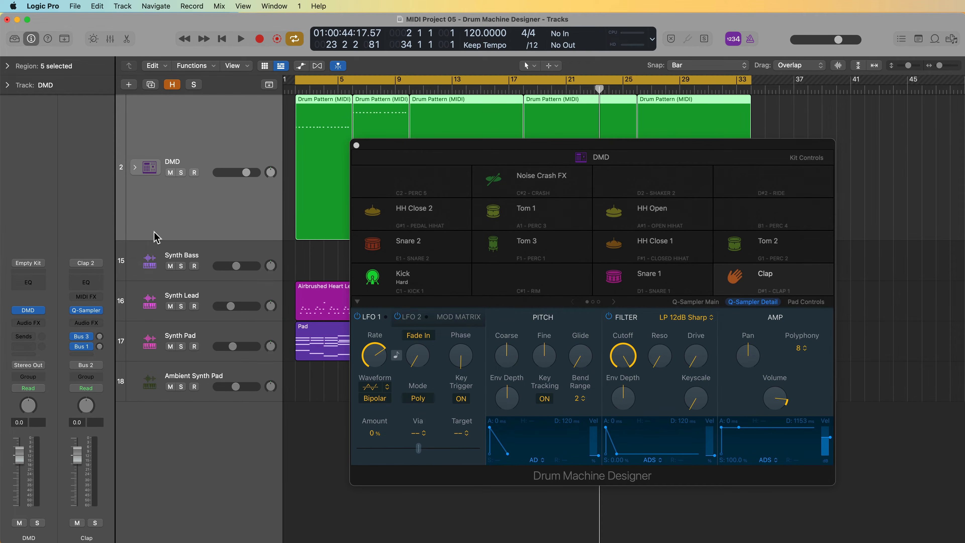
left_click(181, 173)
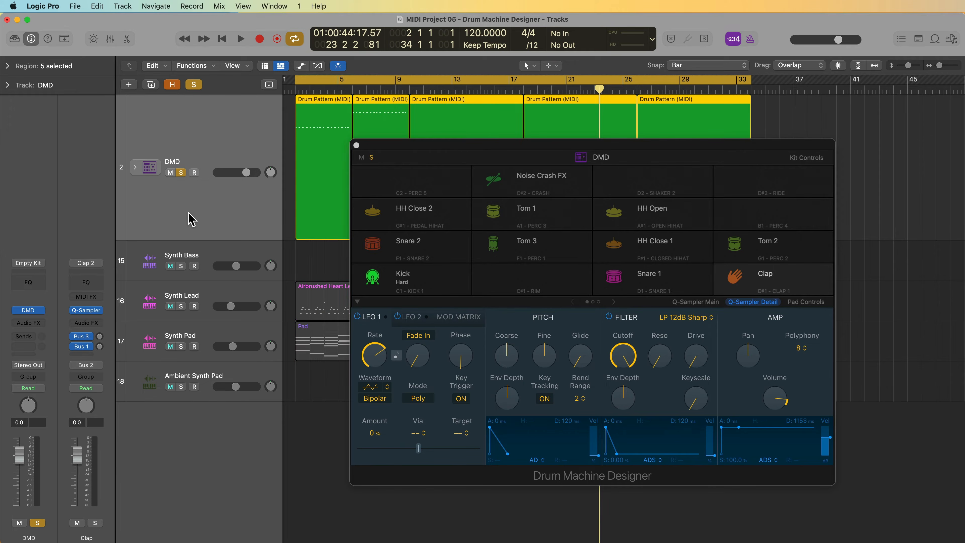
left_click(356, 144)
key("c")
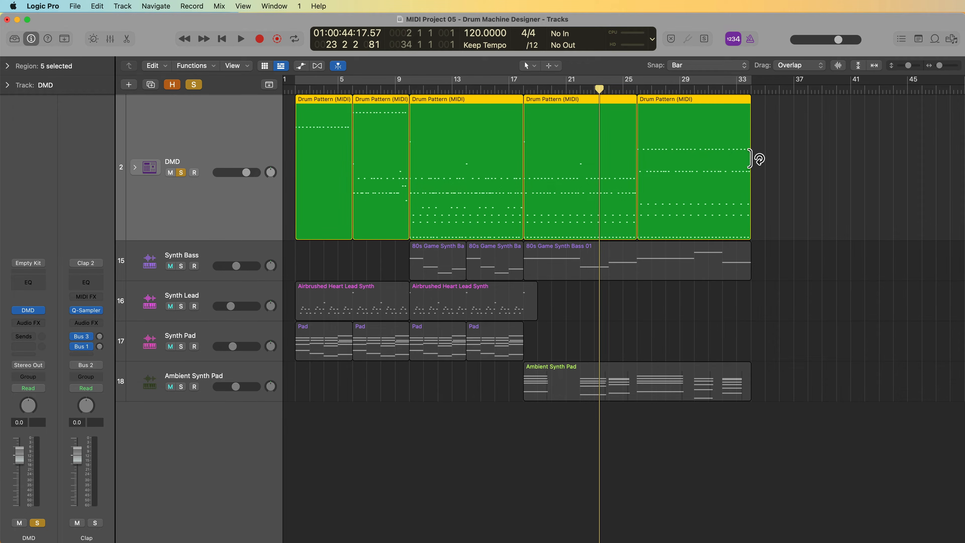
Create a pattern region after the last DMD region to view the kit in the Step Sequencer, and delete it again.
right_click(759, 136)
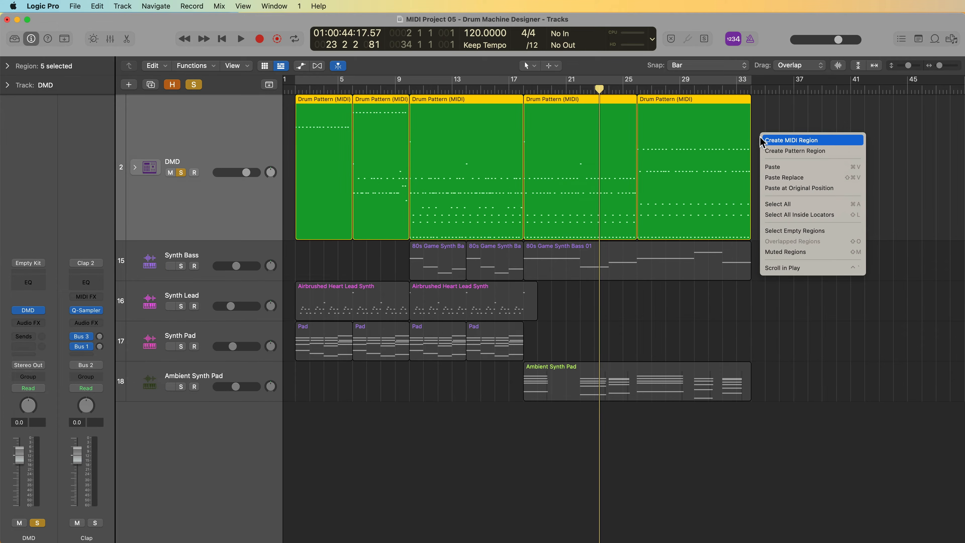
left_click(828, 150)
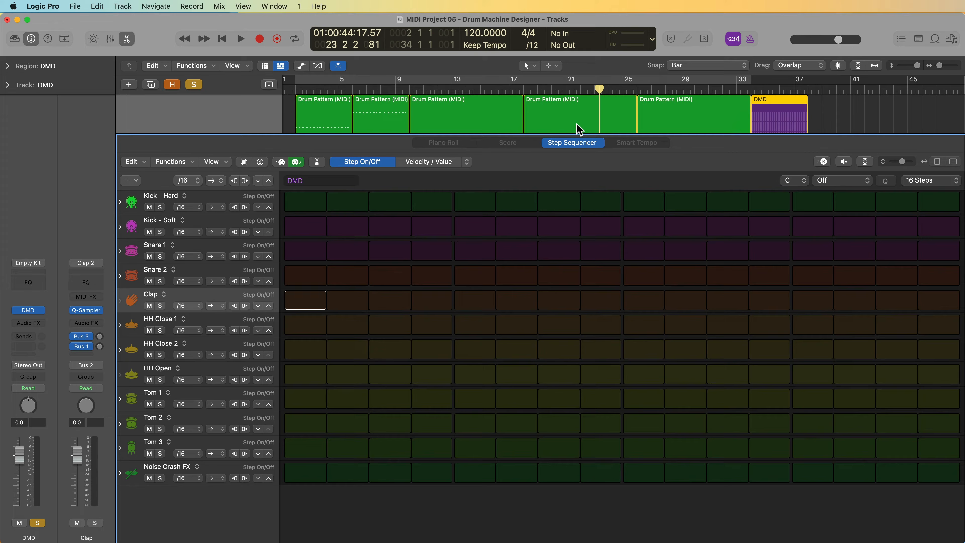
key("e")
left_click_drag(864, 131, 801, 159)
key("Delete")
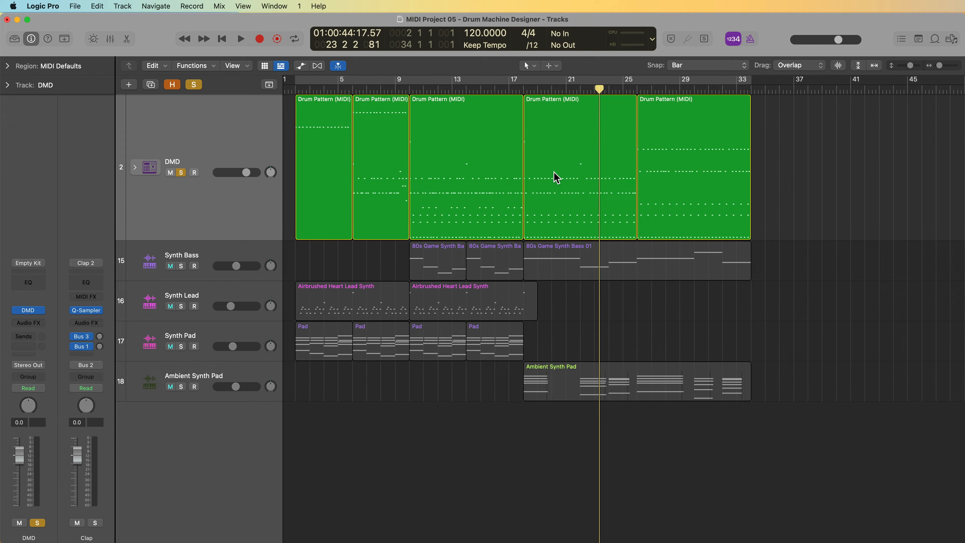
Set the cycle range to the third Drum Pattern region on the DMD track, bars 10 to 18.
key("c")
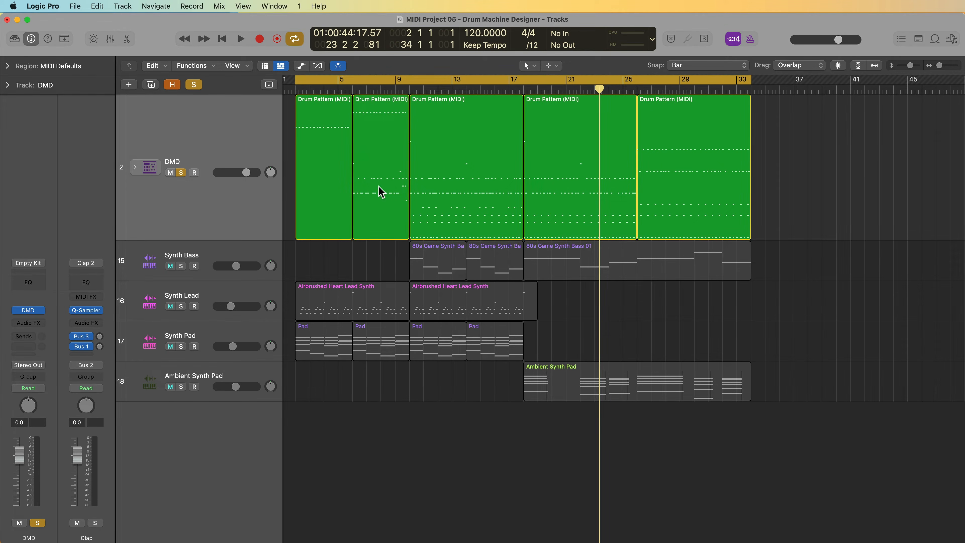
key("c")
left_click(440, 182)
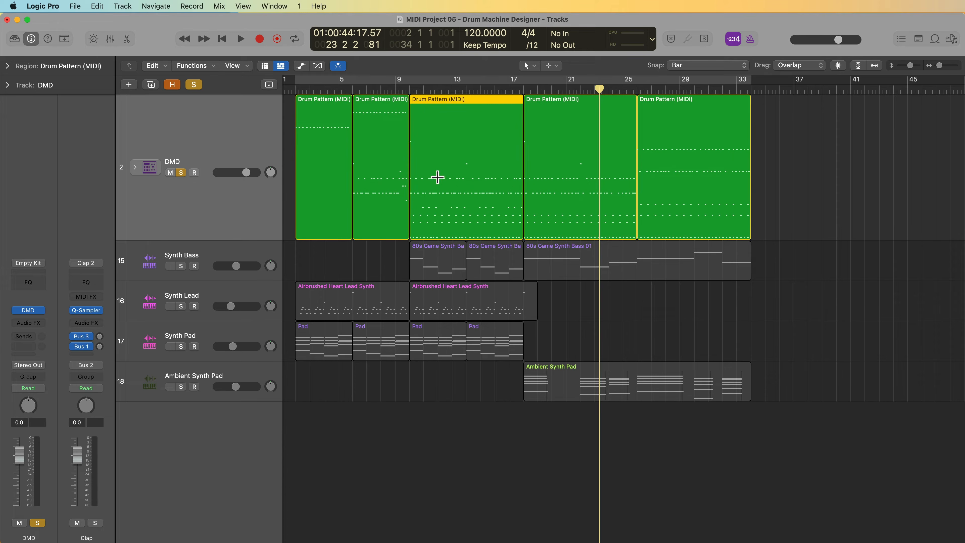
key("super+u")
Open the Mixer with the DMD kit's individual pad channels expanded, and start playback with the DMD track unsoloed.
key("x")
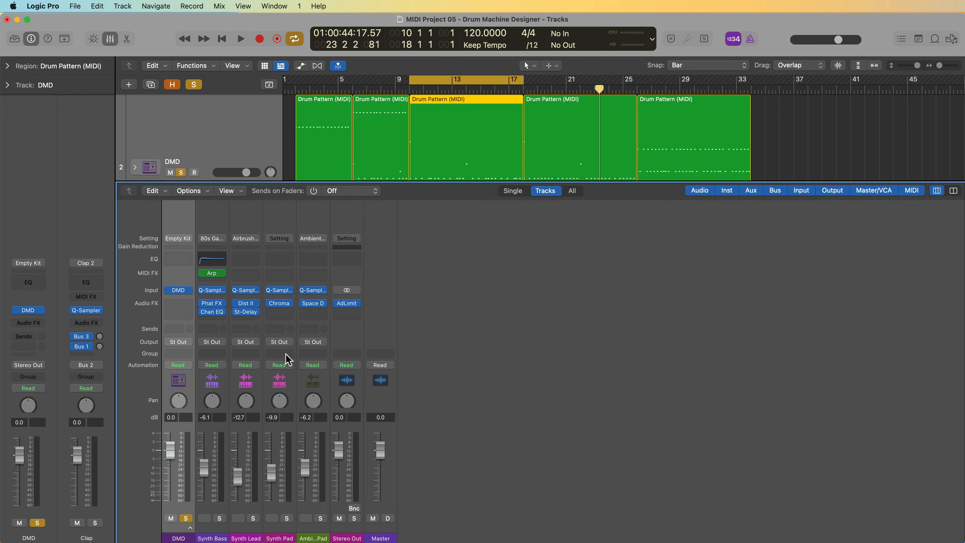
left_click(191, 529)
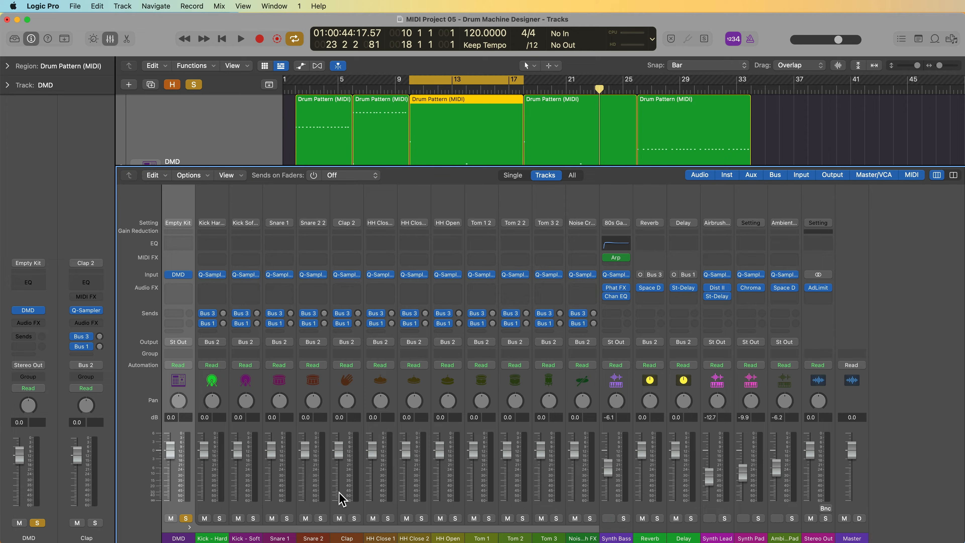
key("space")
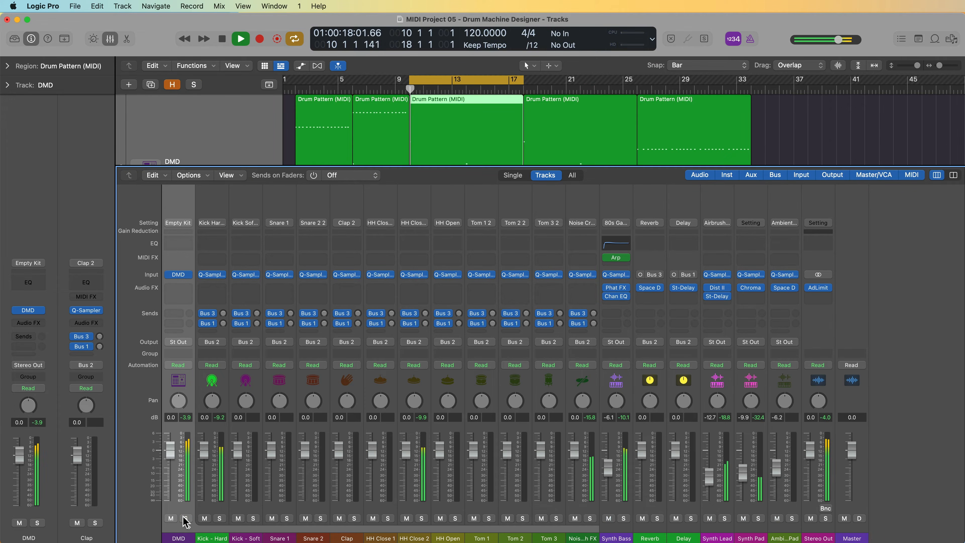
Lower all pad channels from Kick - Hard to Noise Crash FX together to -1.9 dB.
left_click(216, 537)
left_click(570, 531)
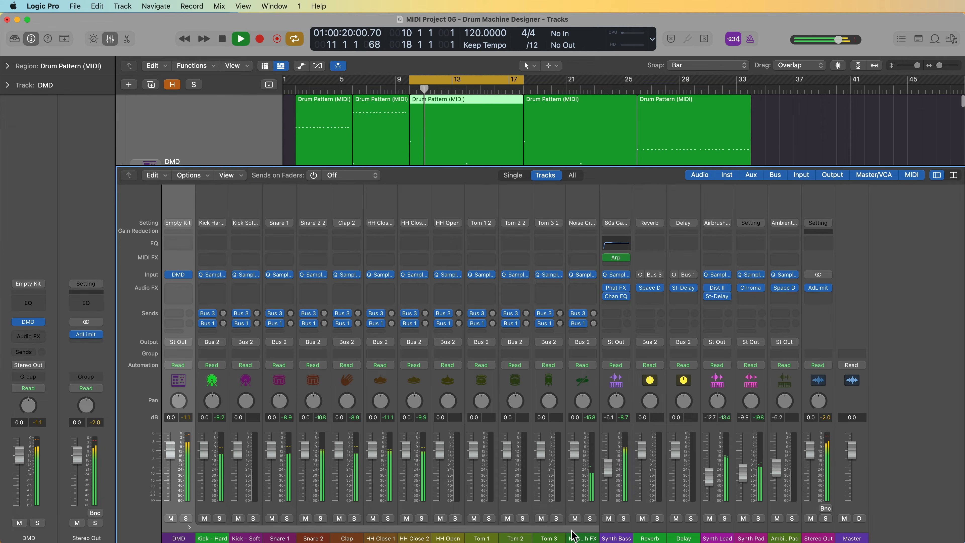
left_click_drag(221, 208, 597, 202)
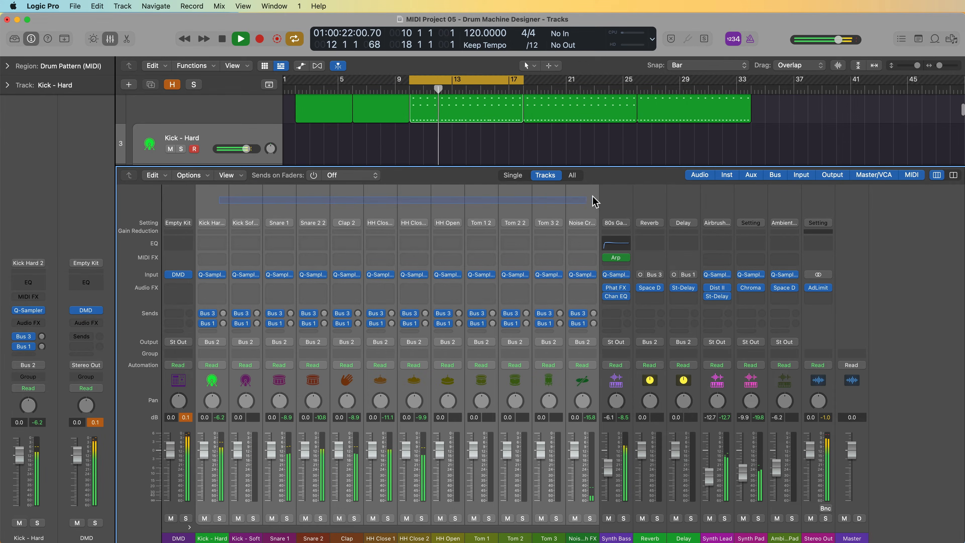
left_click_drag(574, 450, 573, 460)
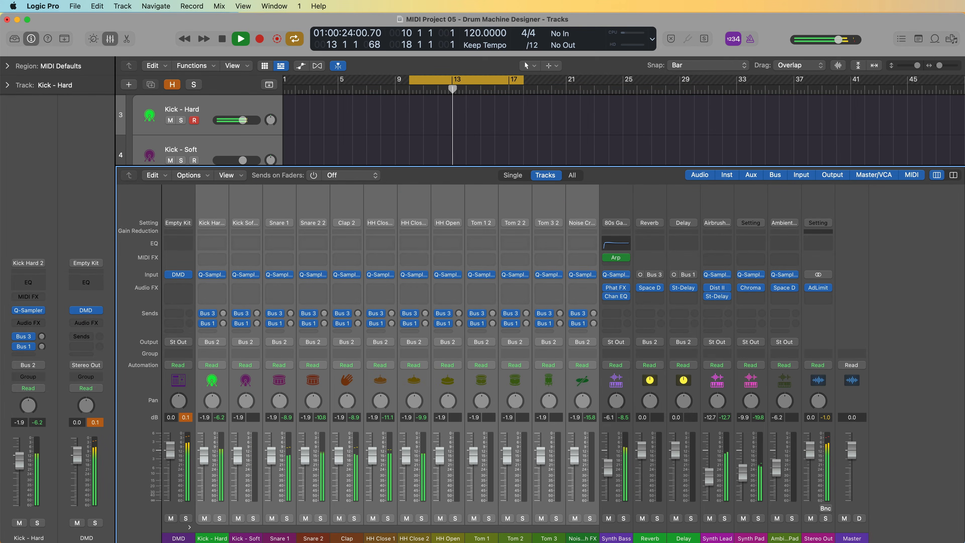
Balance the pad levels: Kick - Hard 0.1 dB, Kick - Soft -1.6 dB, Snare 1 -0.4 dB, Snare 2 -5.1 dB, Clap -0.1 dB.
left_click(222, 535)
left_click_drag(204, 450, 204, 444)
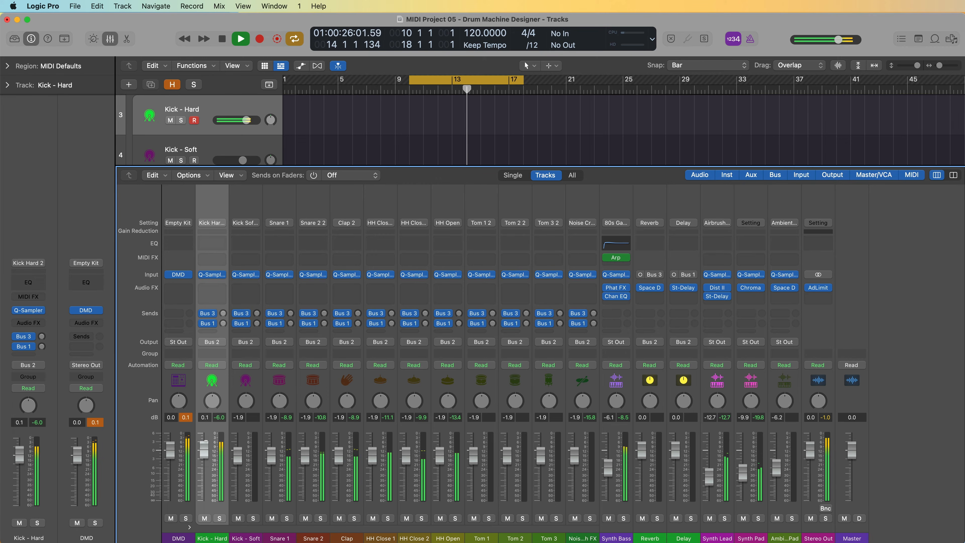
left_click_drag(336, 453, 304, 464)
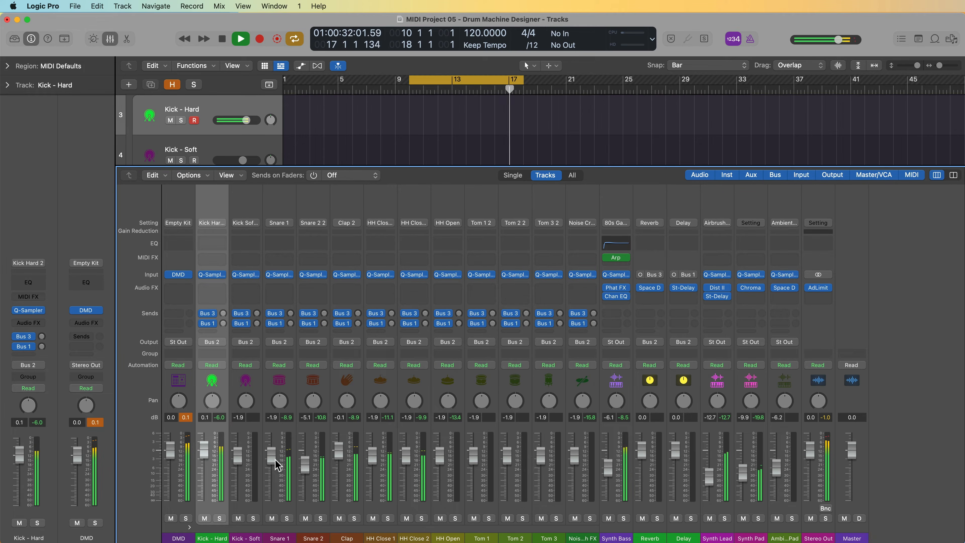
left_click_drag(271, 461, 241, 456)
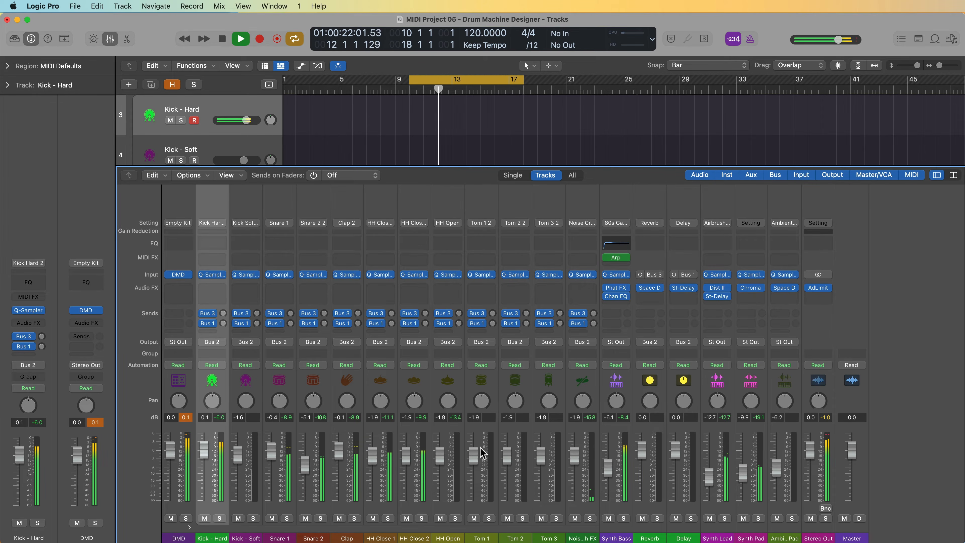
Pan Tom 1 to -35, Tom 2 to +4 and Tom 3 to +38, and loop playback of bar 9.
left_click_drag(481, 401, 482, 412)
key("space")
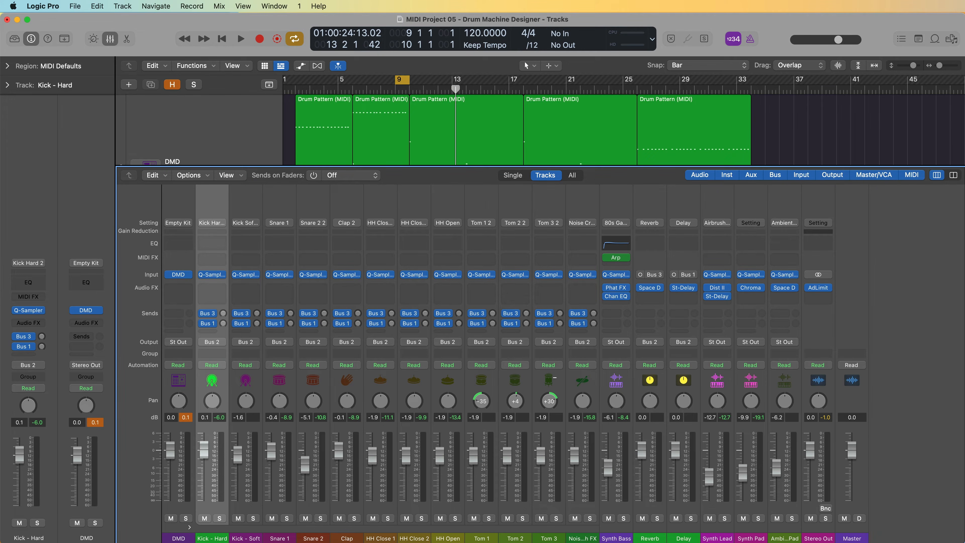
key("space")
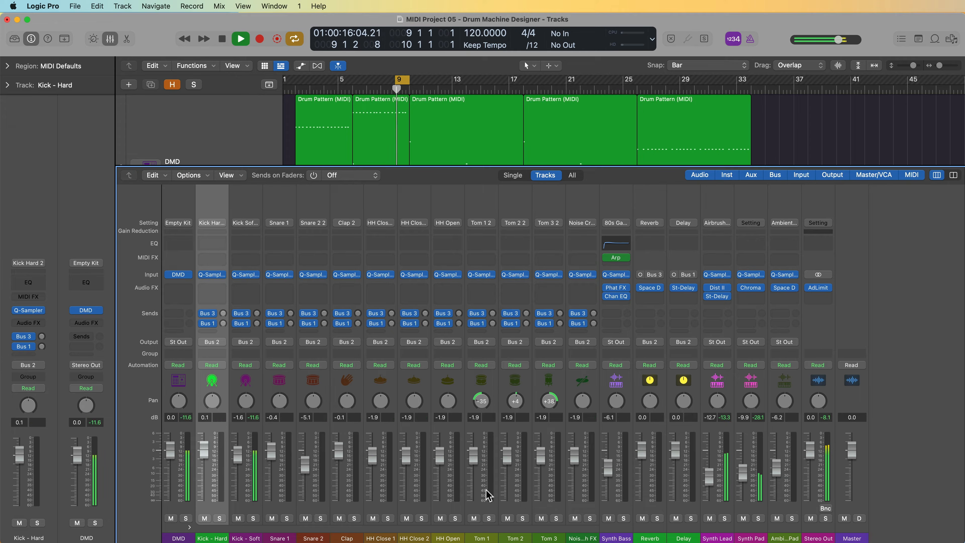
Raise Tom 1, Tom 2 and Tom 3 together to 0.4 dB and turn off the cycle.
left_click(482, 537)
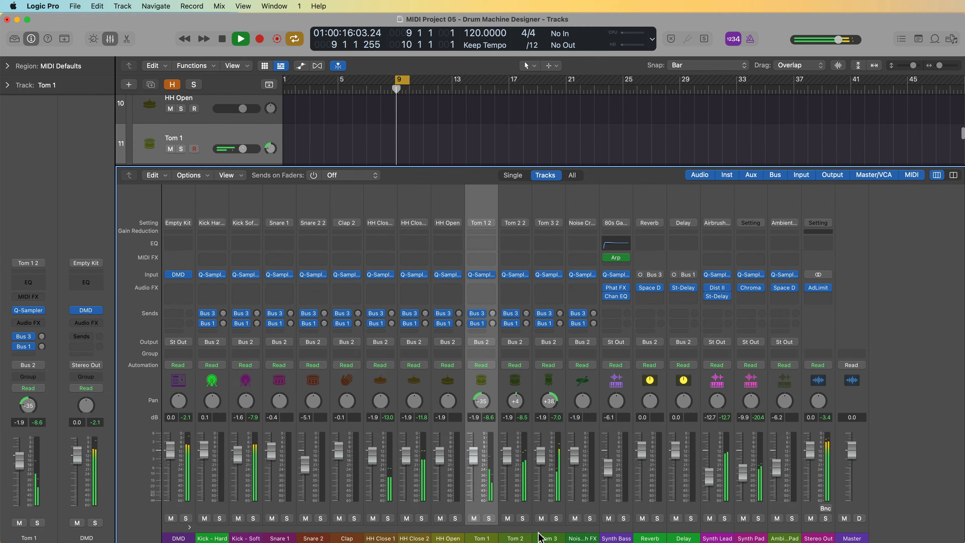
left_click_drag(489, 205, 538, 202)
left_click_drag(540, 455, 540, 448)
left_click(404, 80)
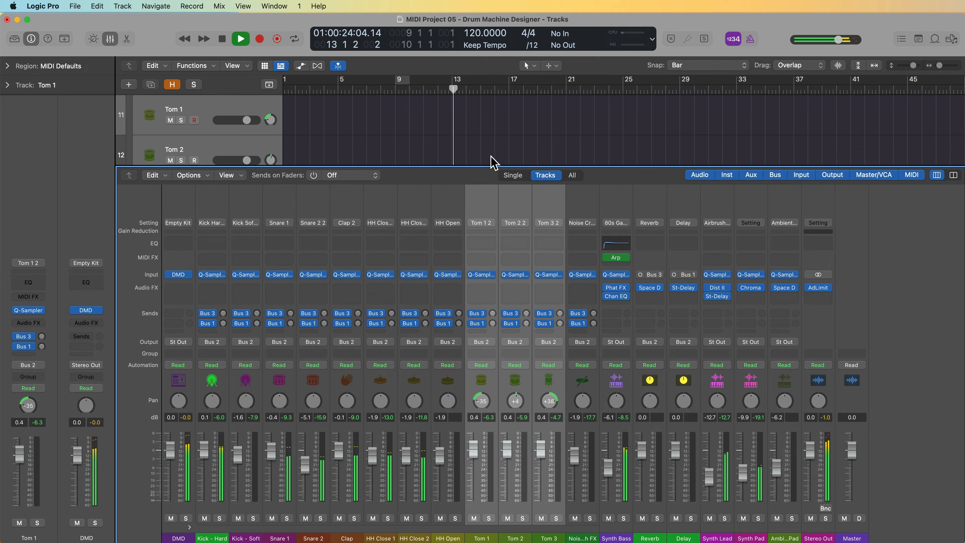
Close the Mixer and disarm the DMD track for recording, with its track stack collapsed and playback stopped.
key("x")
scroll(491, 243, "up", 10)
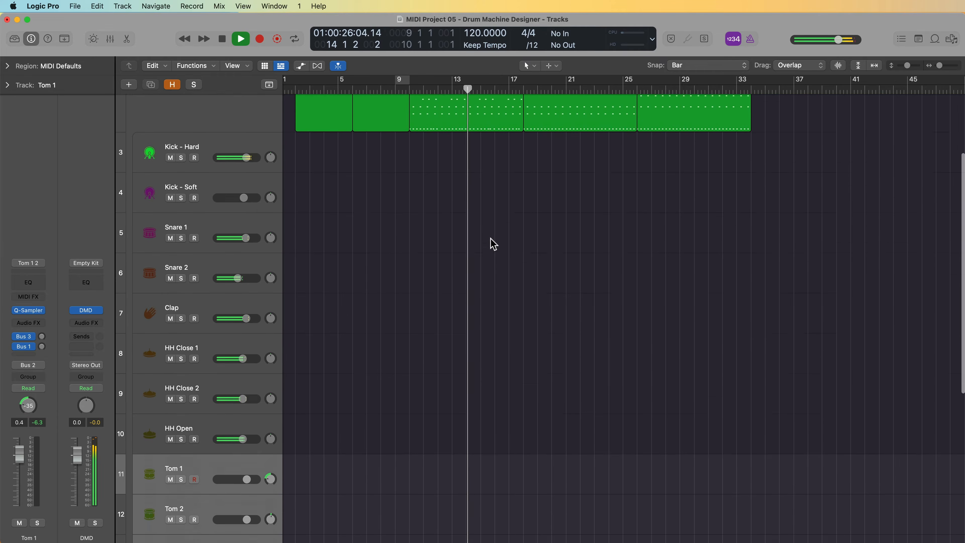
key("space")
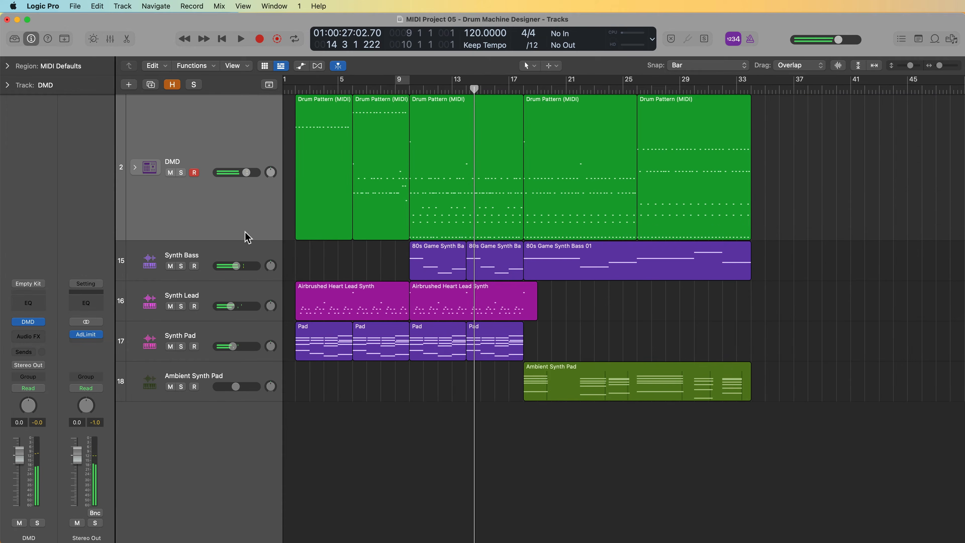
left_click(194, 173)
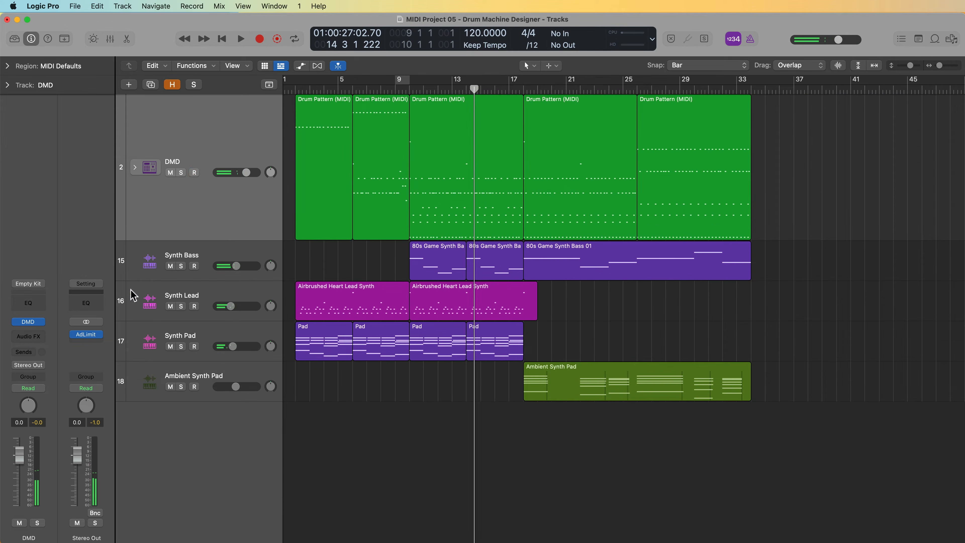
Open the DMD track's Drum Machine Designer window and assign the HH Open pad to exclusive group 1.
left_click(30, 322)
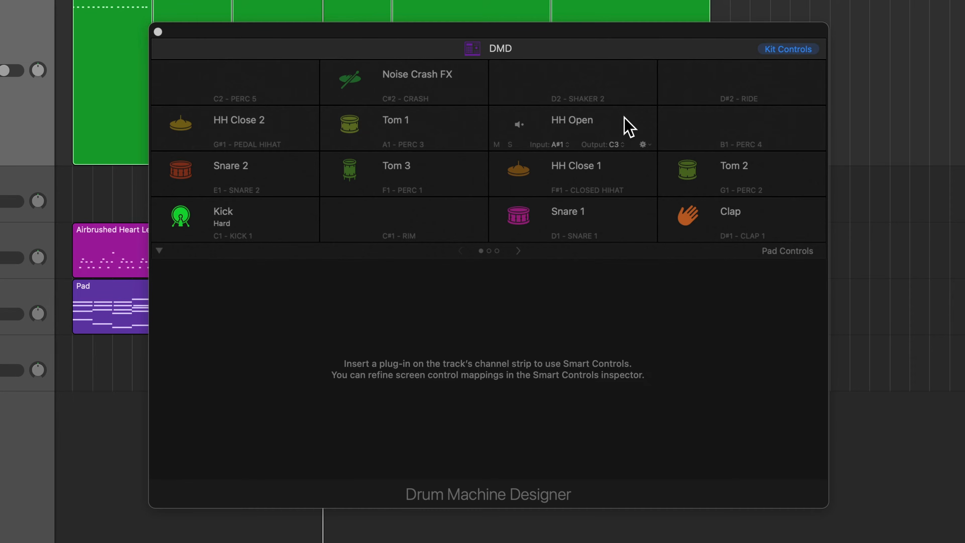
left_click(643, 144)
mouse_move(751, 157)
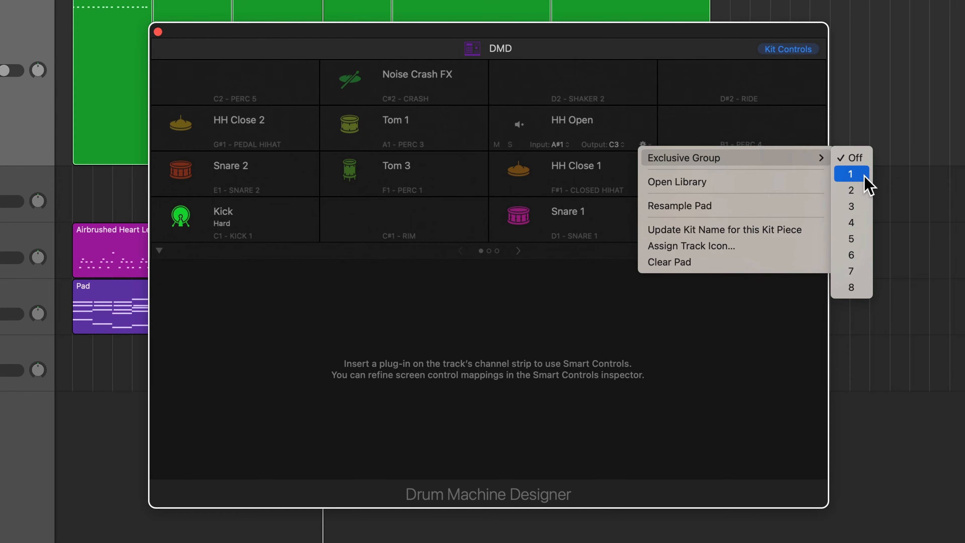
left_click(864, 176)
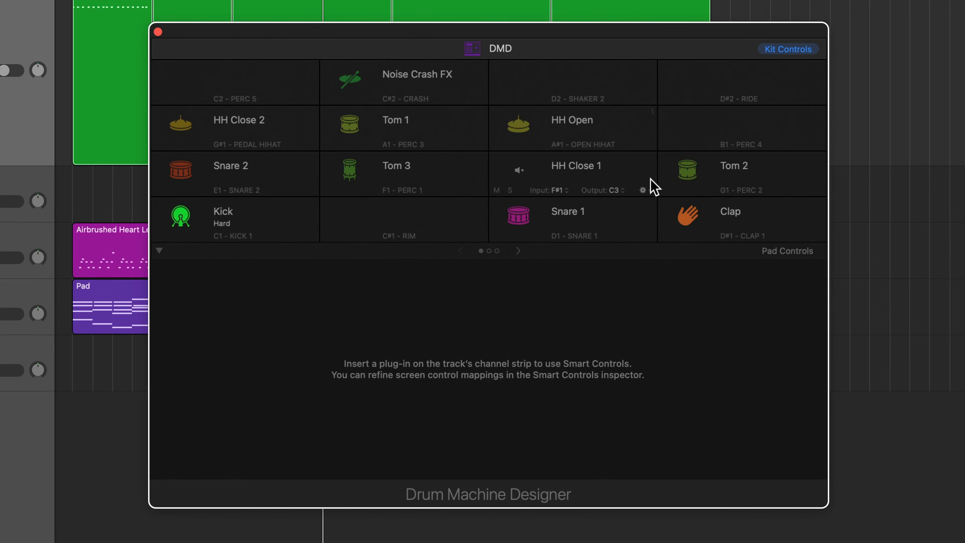
Assign the HH Close 1 and HH Close 2 pads to exclusive group 1.
left_click(642, 189)
mouse_move(693, 204)
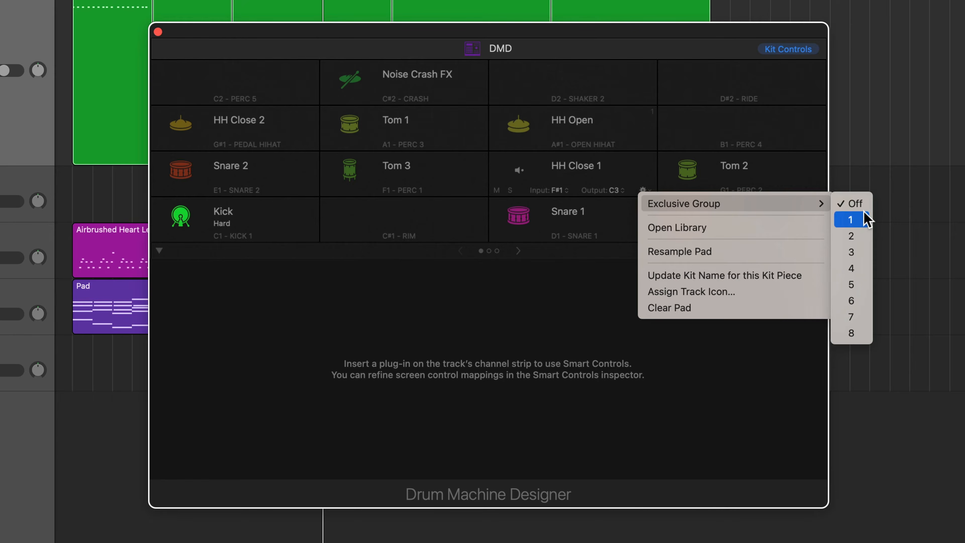
left_click(850, 220)
left_click(306, 144)
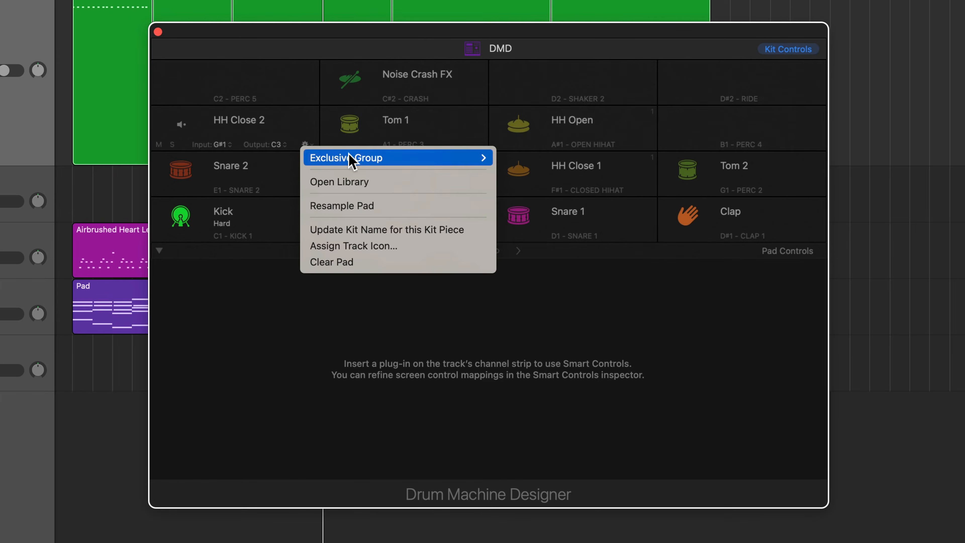
mouse_move(351, 157)
left_click(513, 174)
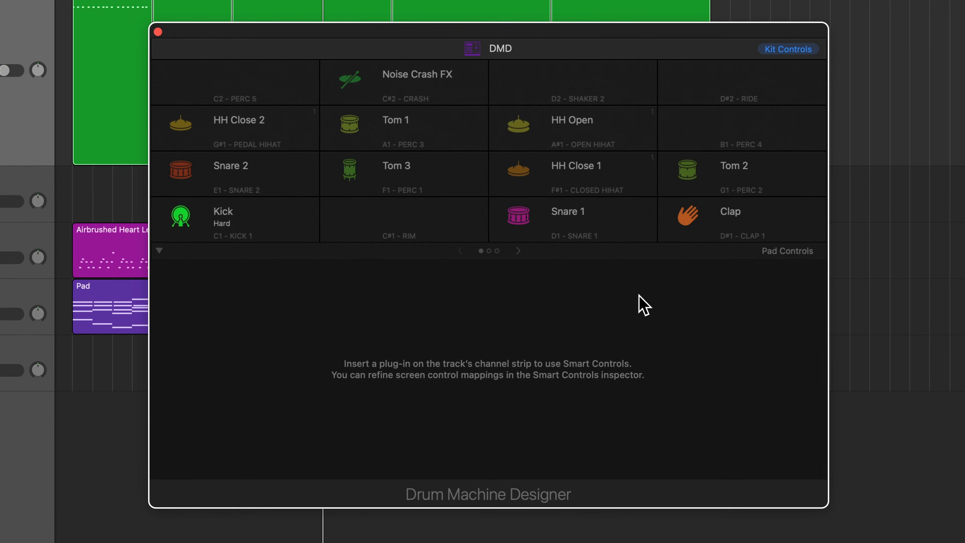
Play the drum pattern in the cycle range with the DMD track selected.
left_click(23, 150)
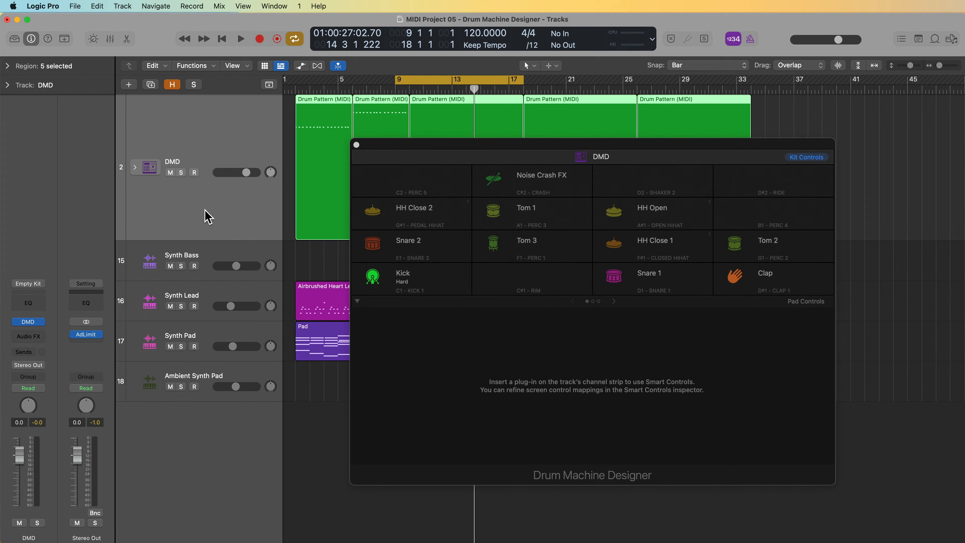
key("space")
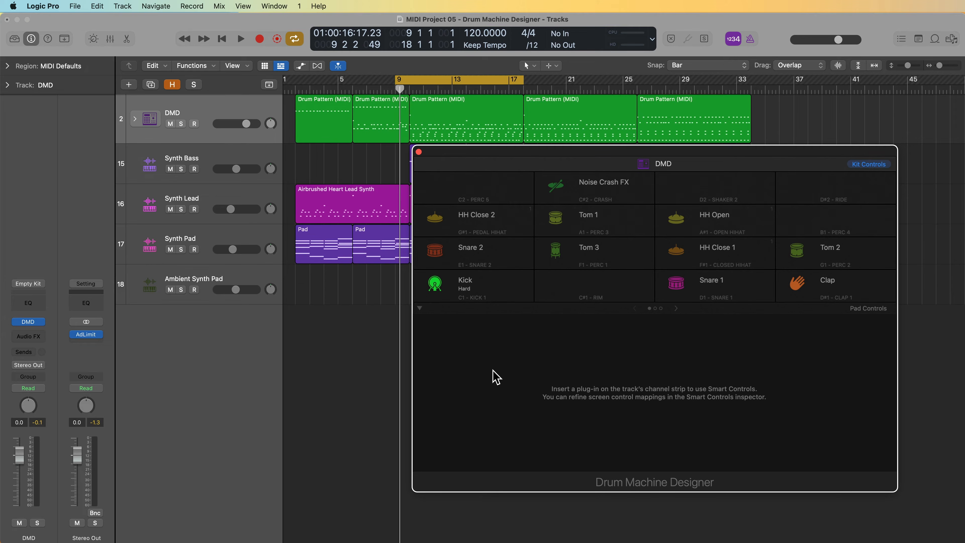
Show the Kick pad's Quick Sampler, then expand the DMD track stack and select the Kick - Hard track.
mouse_move(754, 270)
left_click(497, 281)
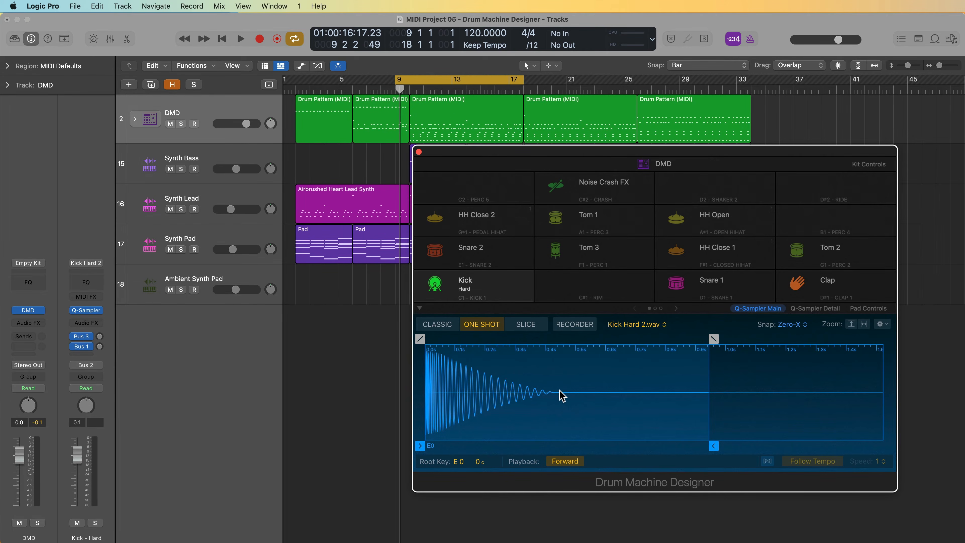
left_click(134, 119)
left_click(228, 154)
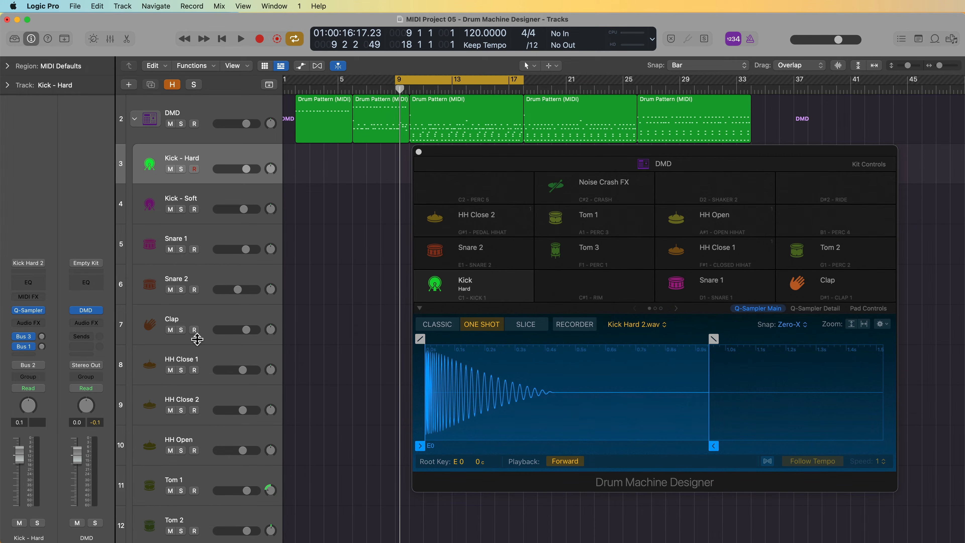
Create an empty channel strip on the E2 pad of the second pad page and close the Library.
mouse_move(586, 276)
left_click(654, 309)
left_click(445, 281)
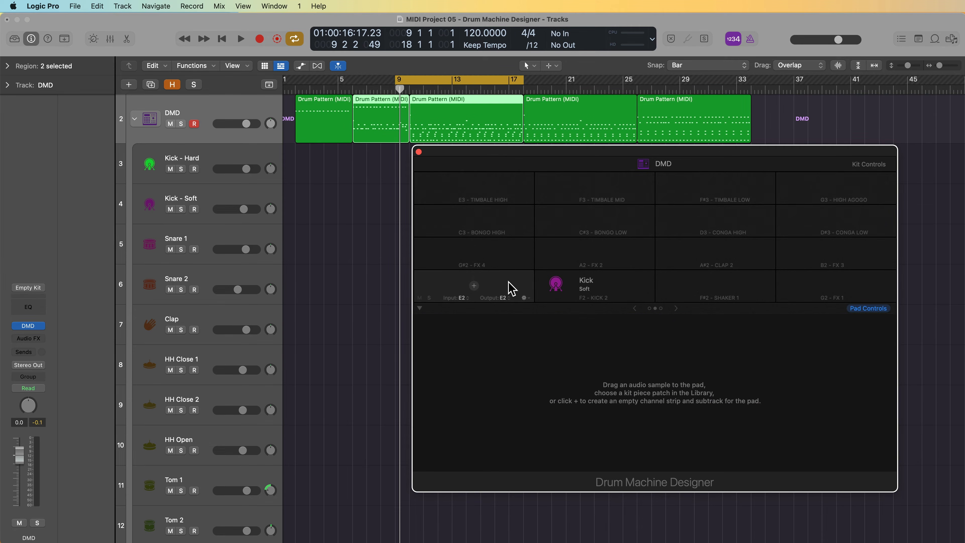
left_click(474, 286)
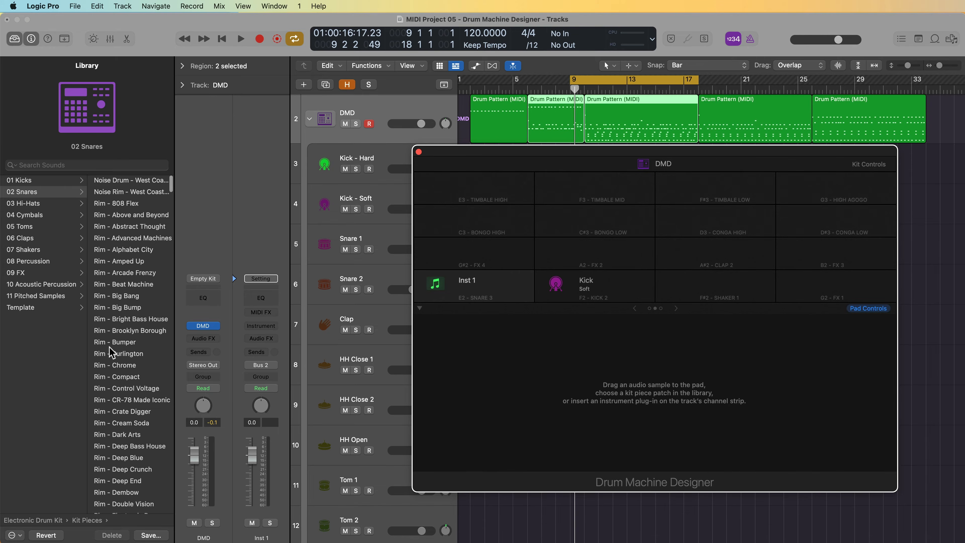
scroll(113, 366, "down", 15)
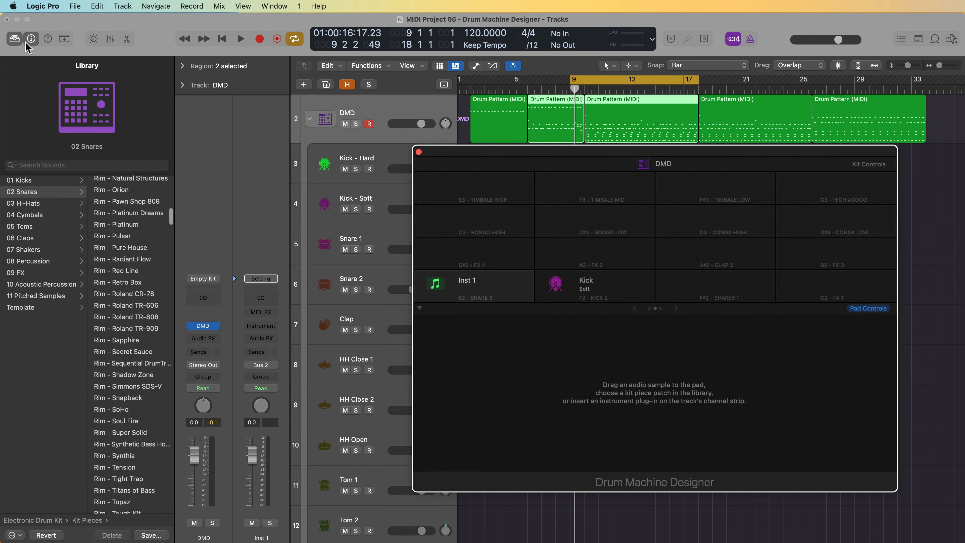
left_click(12, 40)
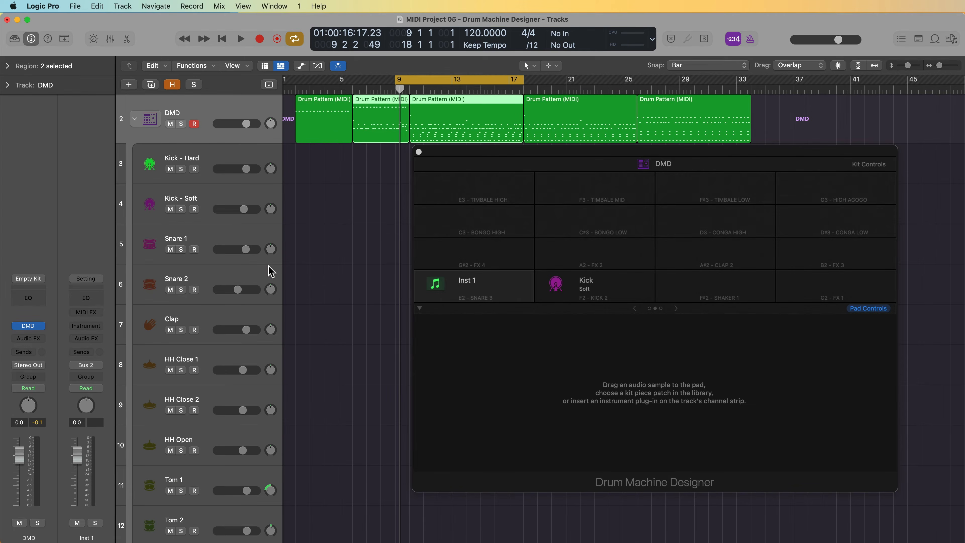
Select the new Inst 1 track in the DMD stack and rename its pad Snare 3.
scroll(271, 268, "down", 10)
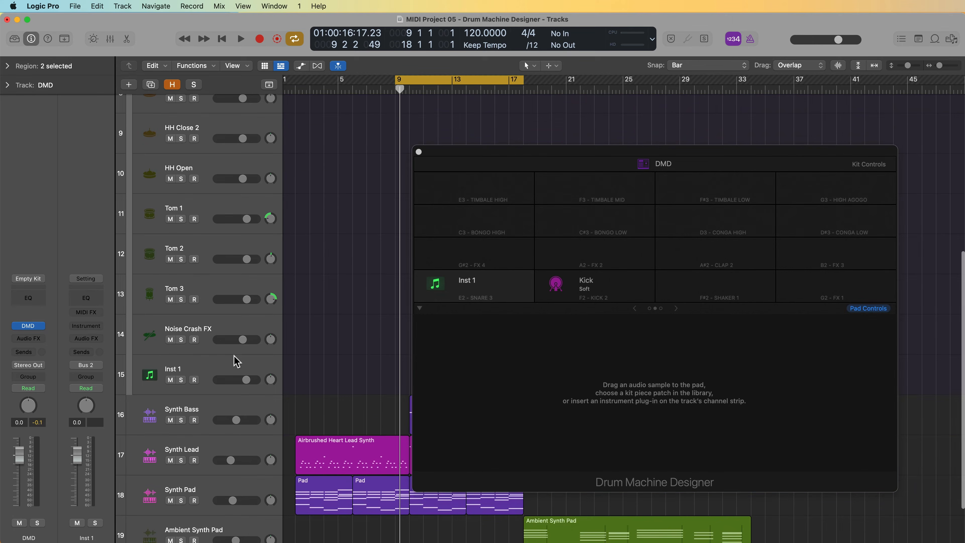
left_click(231, 367)
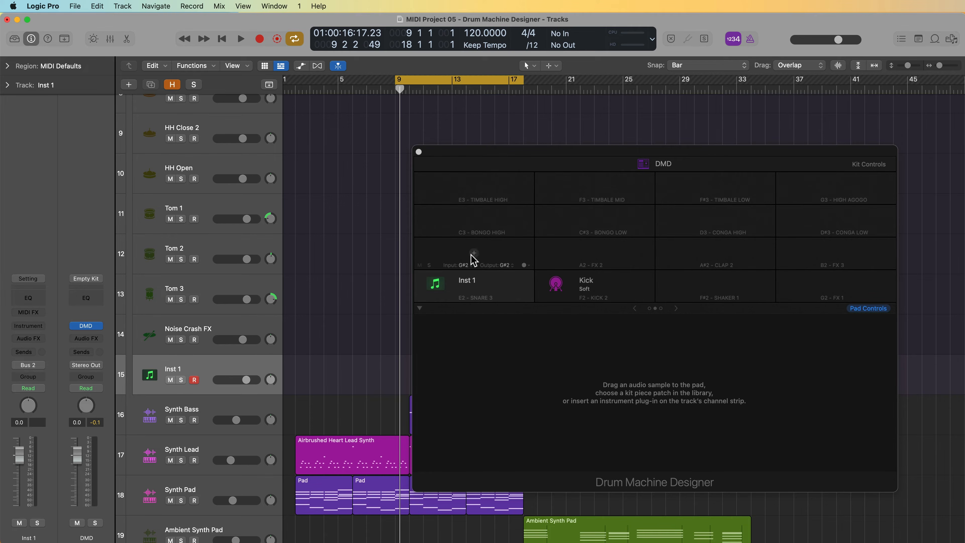
double_click(491, 279)
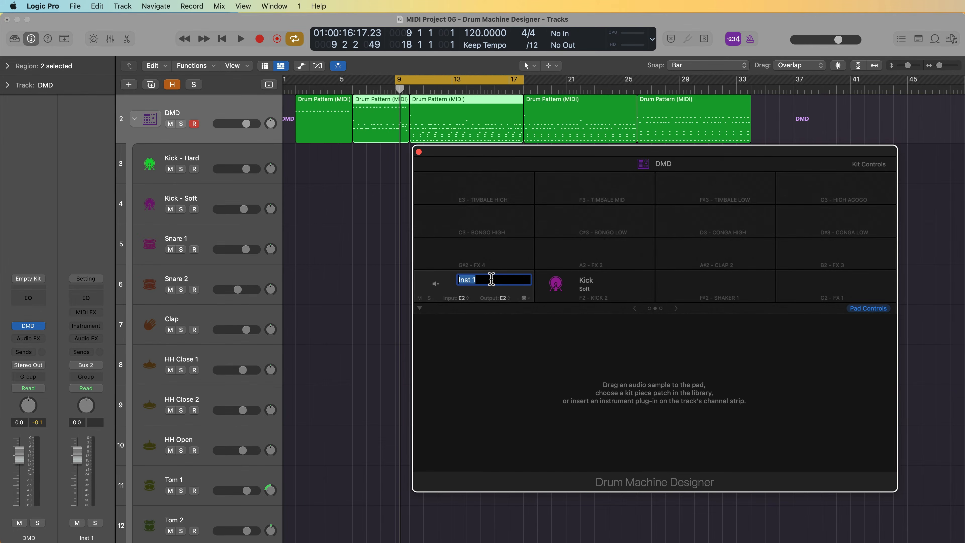
type("Snare 3")
key("Return")
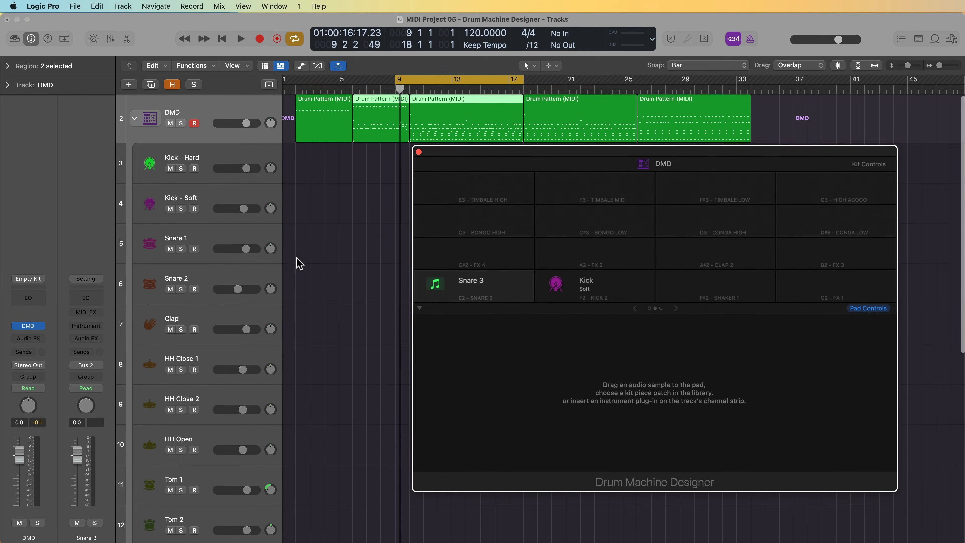
Insert a stereo Drum Synth as the Snare 3 track's instrument, and look at its plug-in window before closing it.
scroll(296, 266, "down", 10)
left_click(255, 324)
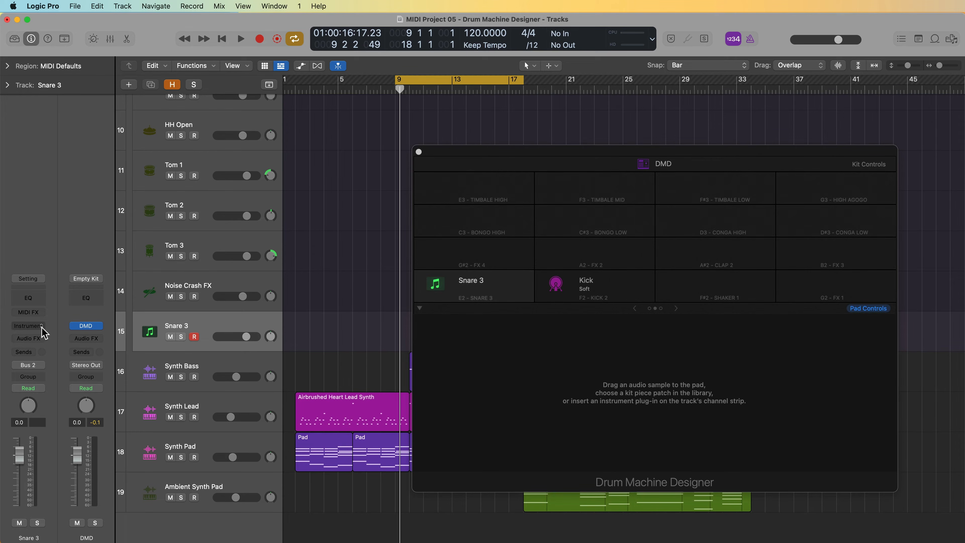
left_click(28, 325)
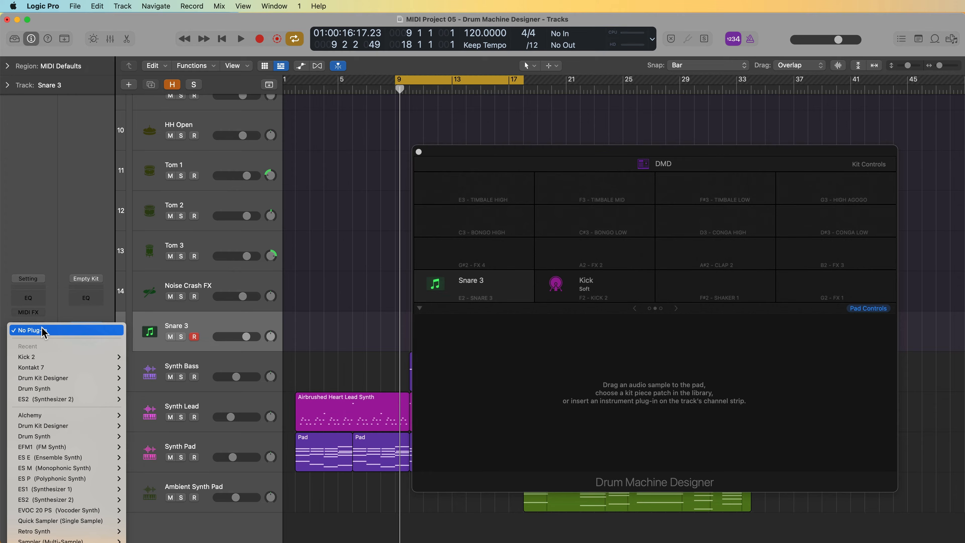
mouse_move(77, 443)
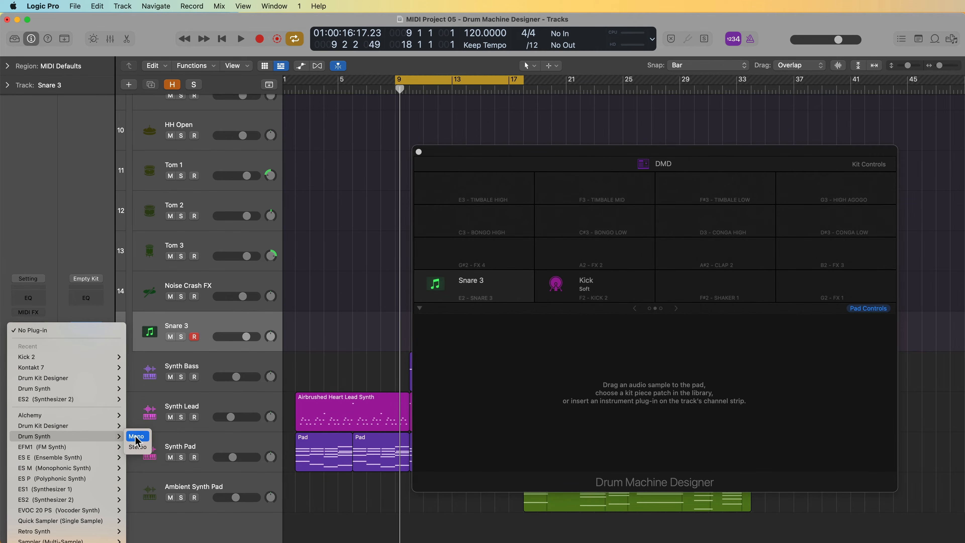
left_click(137, 447)
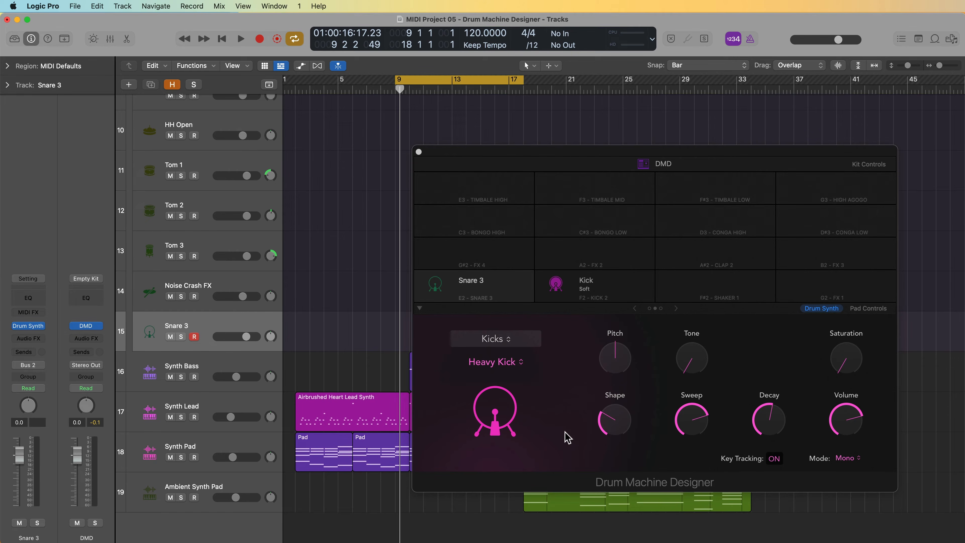
left_click(31, 326)
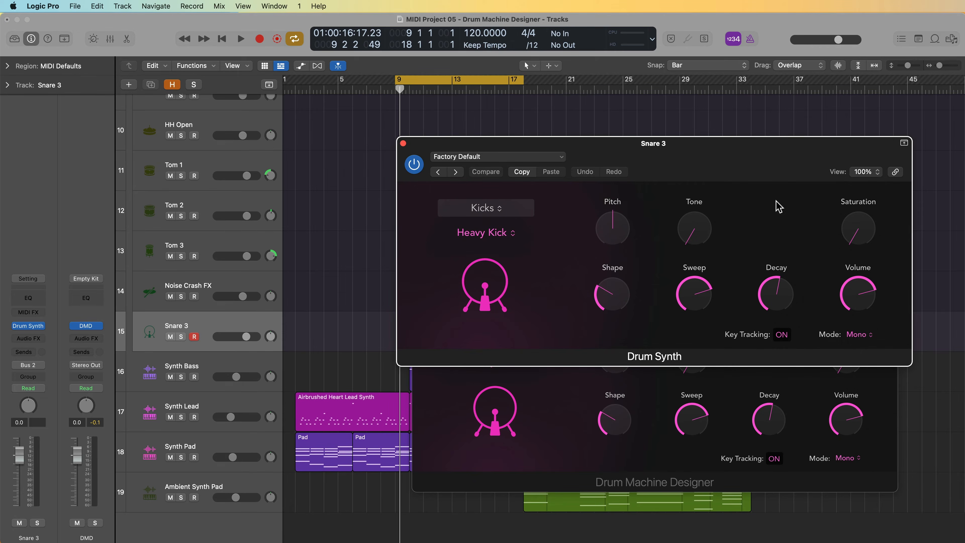
left_click(403, 143)
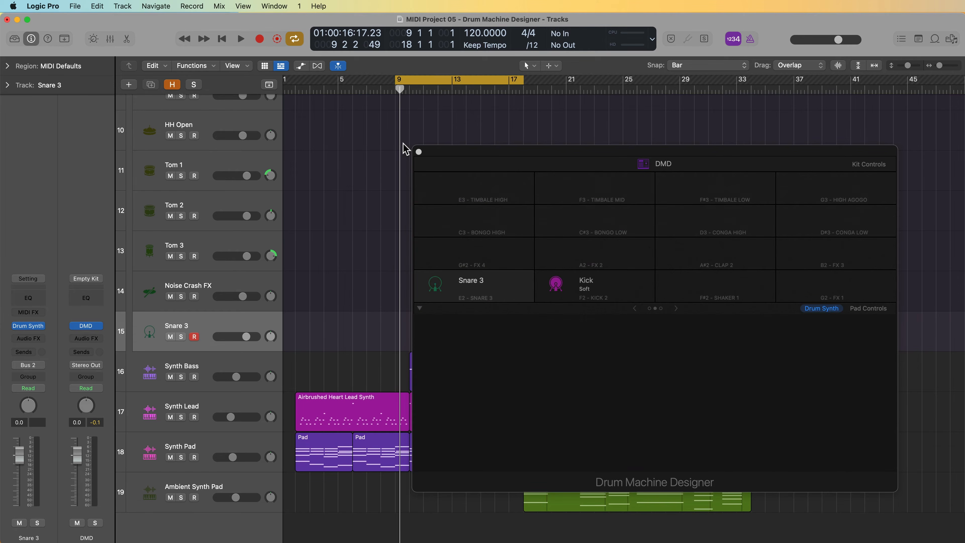
Show the Snare 3 pad's Drum Synth and choose the Snappy Snare sound from the Snares and Claps category.
left_click(509, 282)
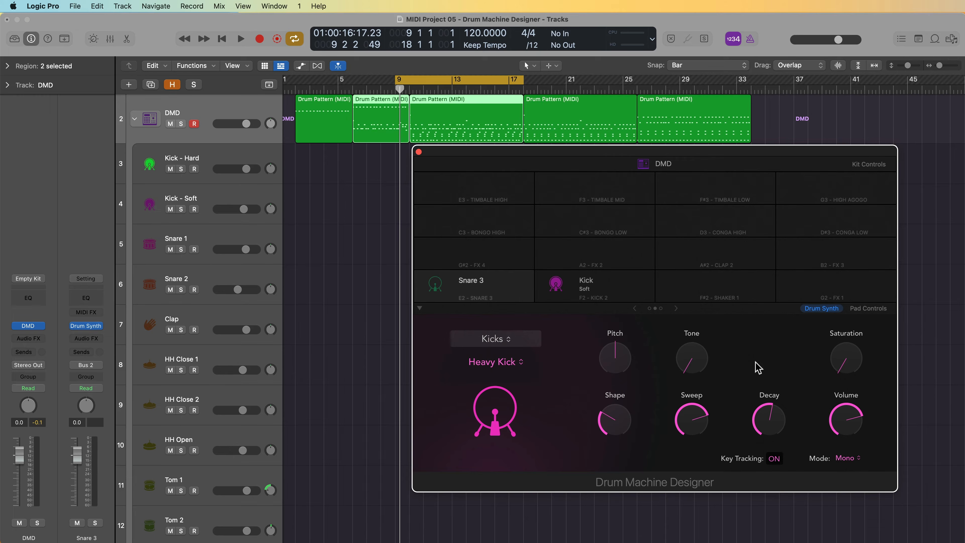
left_click(510, 341)
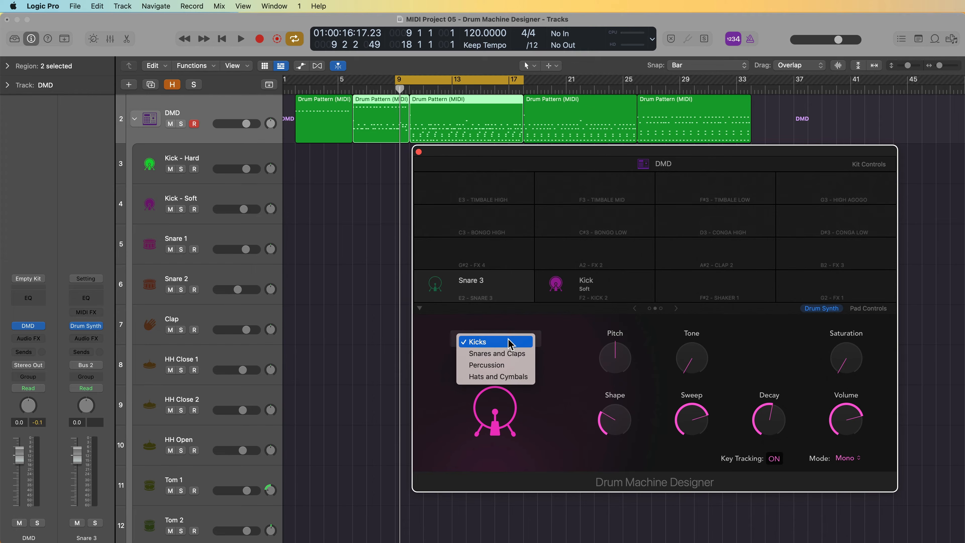
left_click(511, 353)
left_click(522, 364)
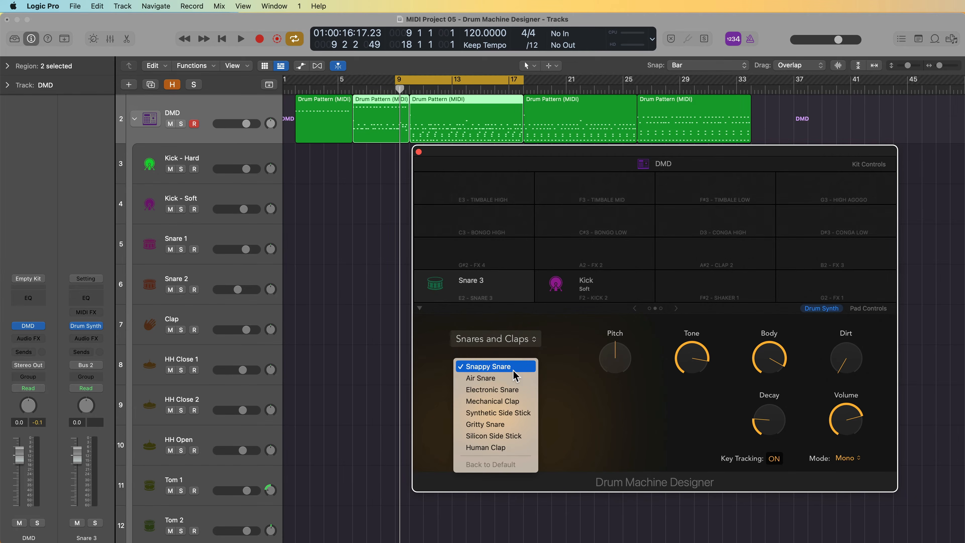
left_click(515, 366)
Shape the Snappy Snare by slightly lowering Pitch, Tone and Body and raising Decay and Dirt.
left_click_drag(619, 363, 618, 367)
left_click_drag(694, 365, 694, 374)
mouse_move(764, 364)
left_mouse_down()
mouse_move(767, 373)
mouse_move(764, 366)
left_mouse_up()
left_click_drag(771, 405, 773, 397)
left_click_drag(847, 354, 848, 346)
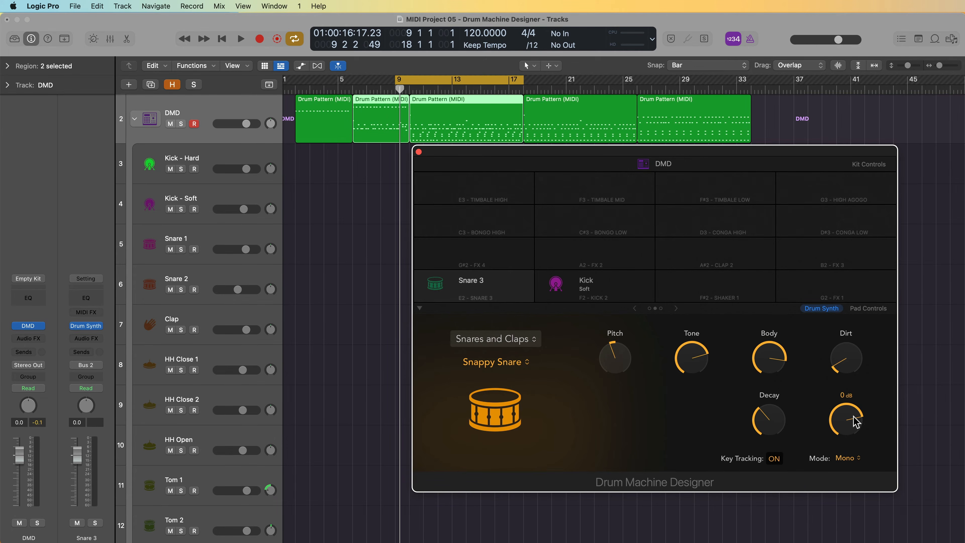
Audition the Snare 3 pad and set its output note to G2.
left_click(435, 283)
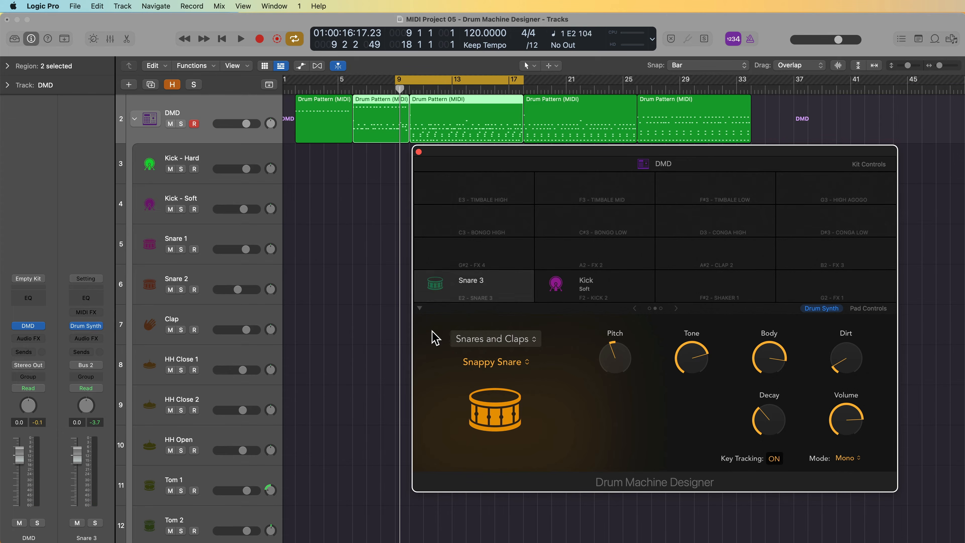
mouse_move(496, 287)
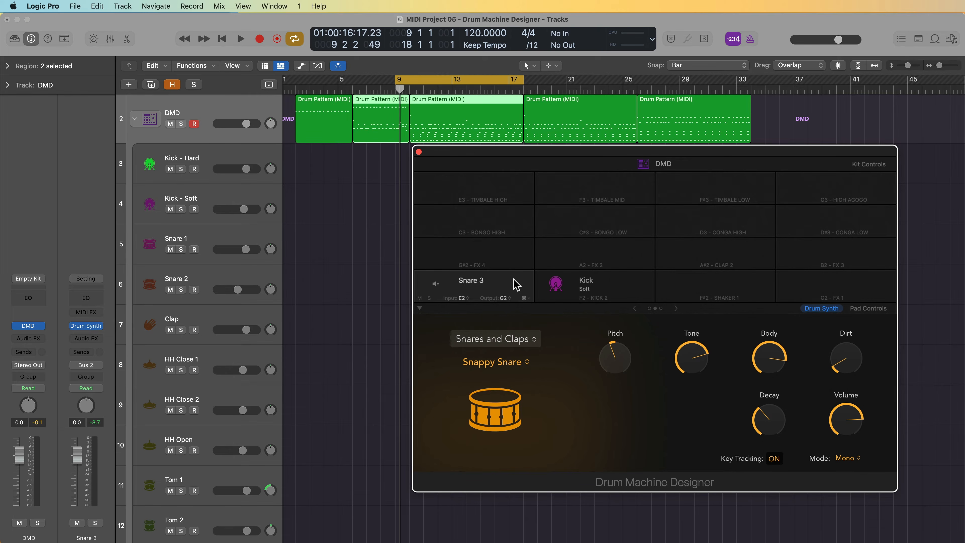
Replace the Drum Synth on the Snare 3 track with a stereo Drum Kit Designer.
scroll(306, 251, "down", 7)
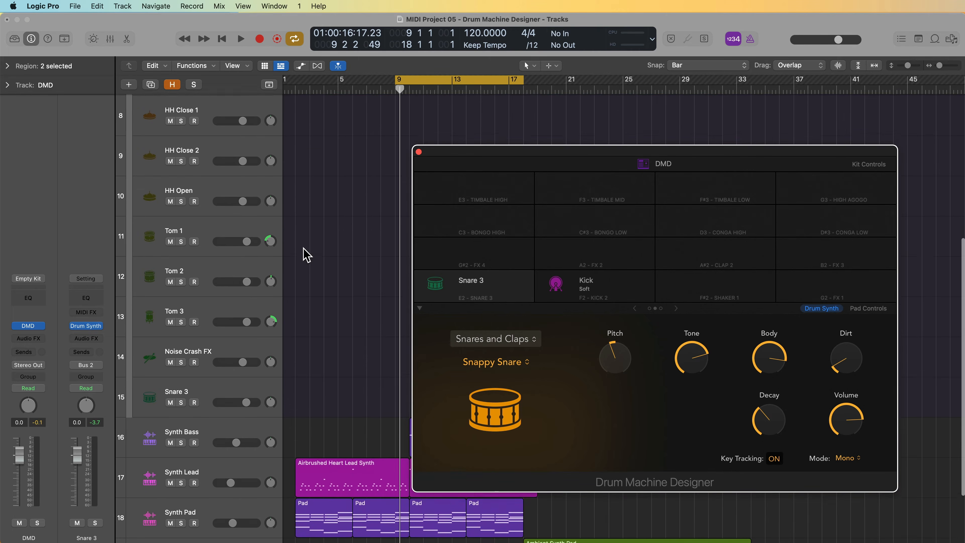
left_click(226, 358)
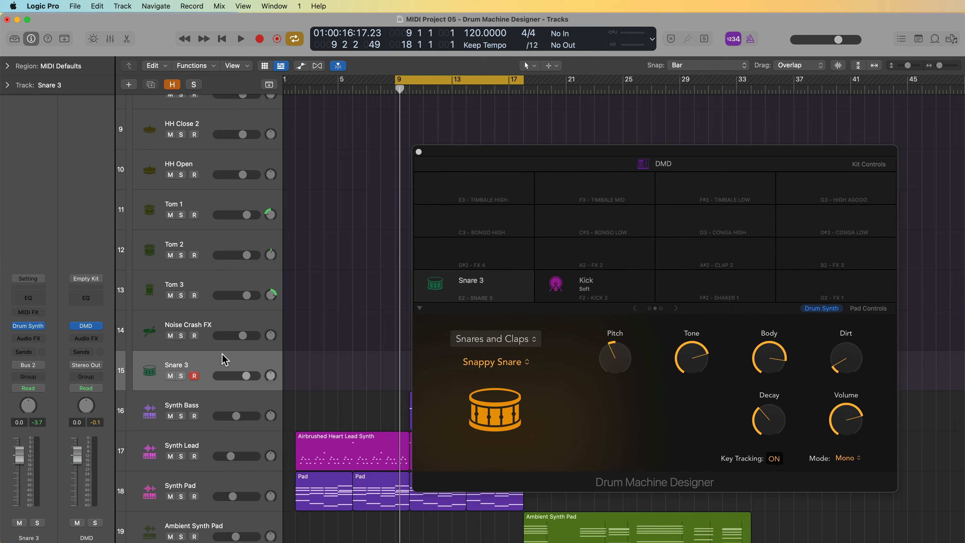
left_click(42, 326)
left_click(57, 340)
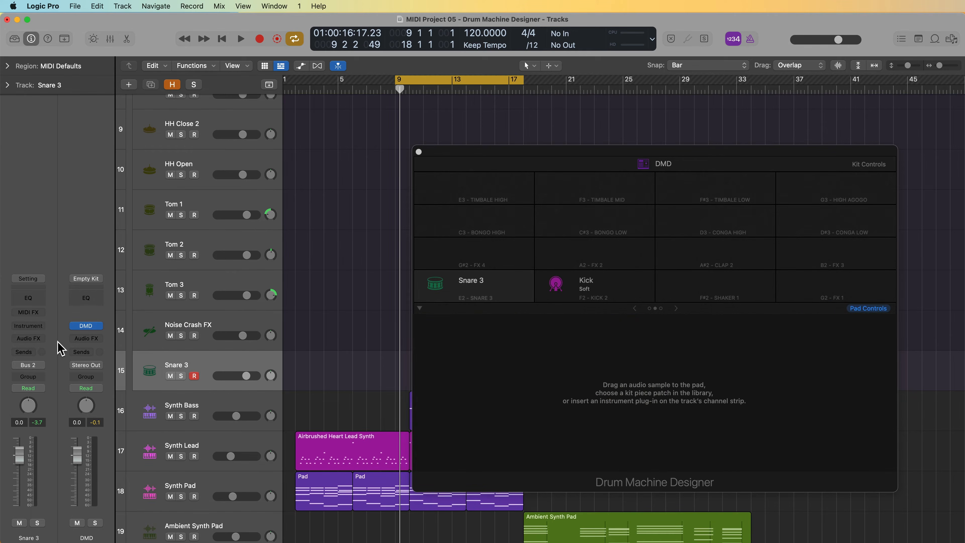
left_click(37, 326)
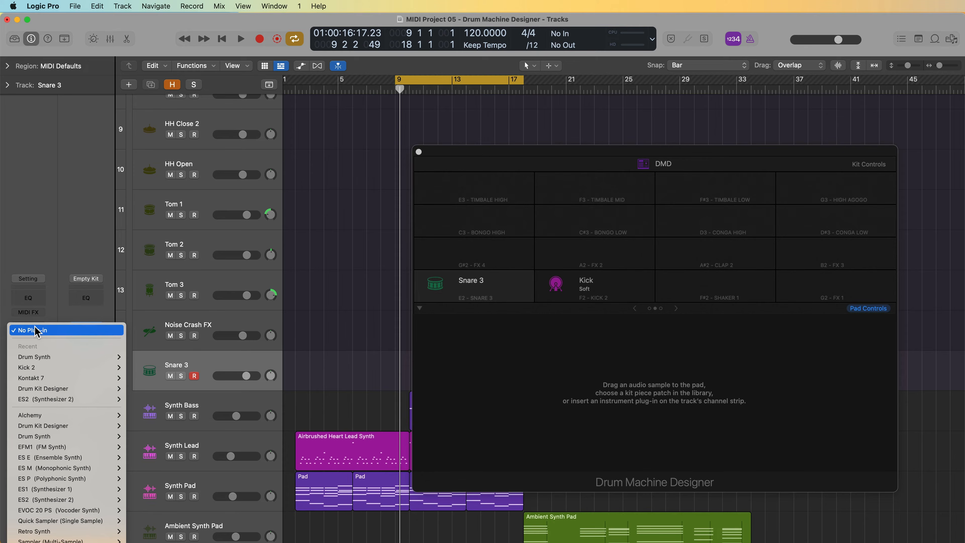
mouse_move(87, 426)
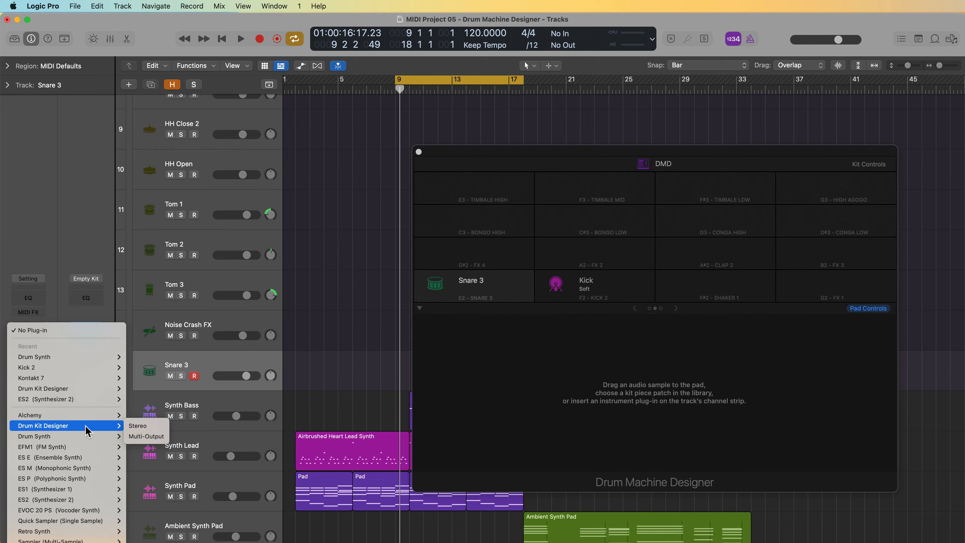
left_click(139, 425)
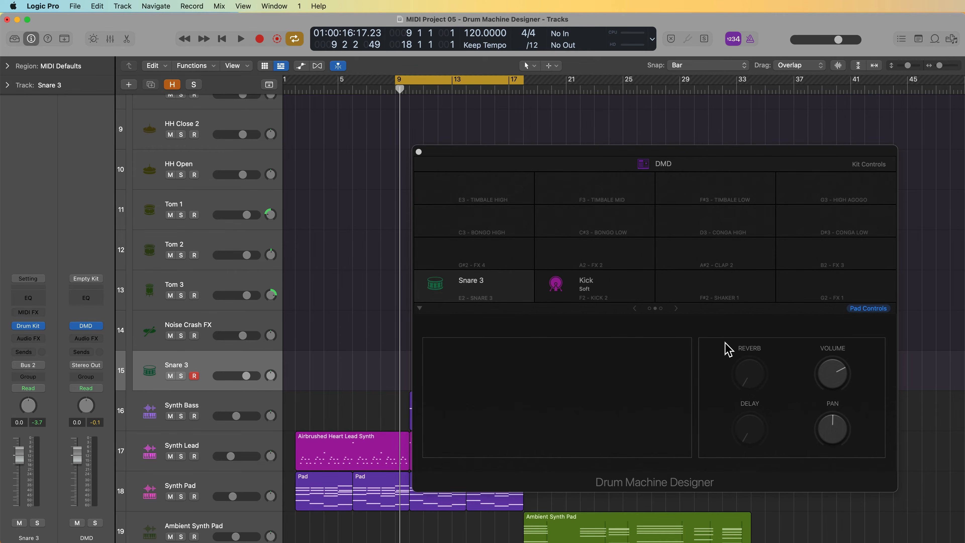
Open the Snare 3 track's Drum Kit Designer window, move it clear of the pad grid and select the kit's snare drum.
left_click(28, 326)
left_click_drag(689, 148, 337, 77)
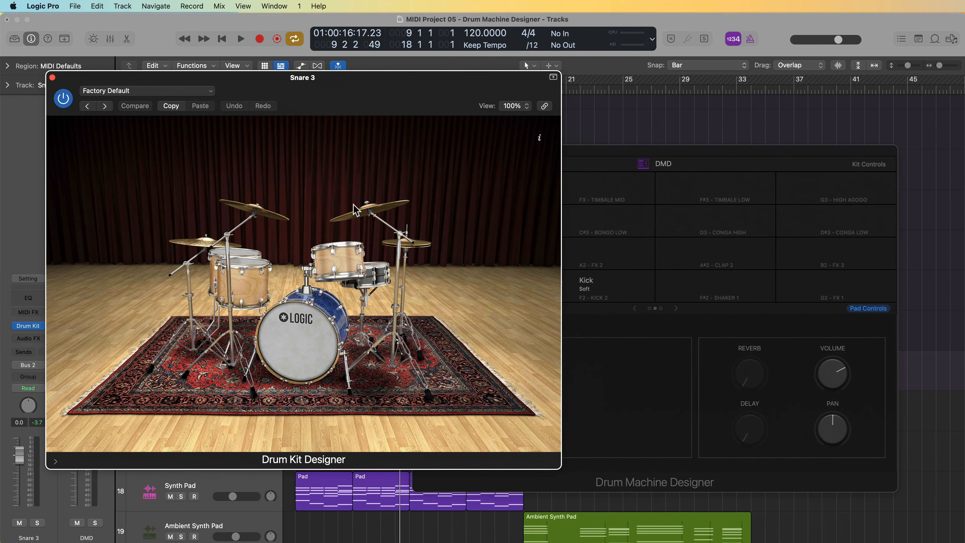
left_click(378, 277)
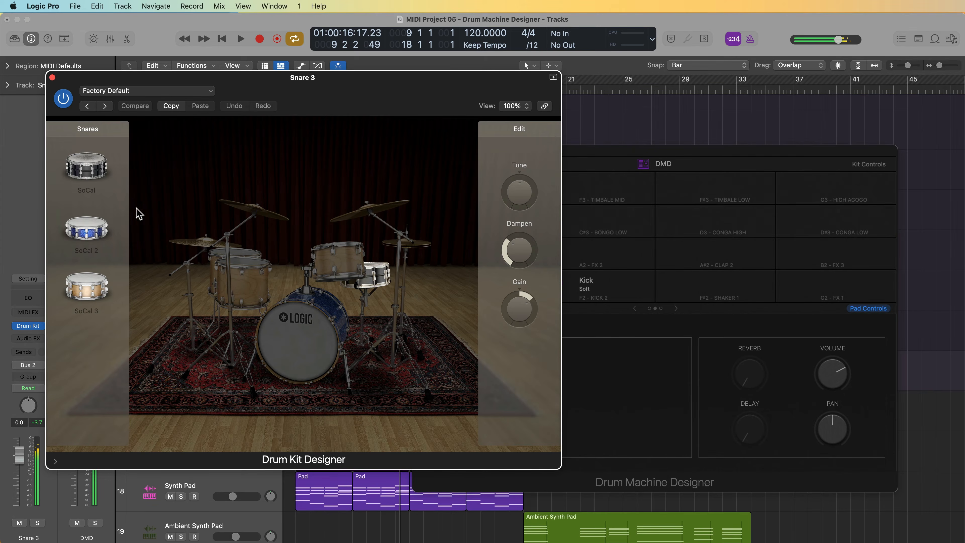
Raise the Gain and Dampen of the Drum Kit Designer snare on Snare 3 and close its plug-in window.
left_click_drag(530, 315, 530, 298)
left_click_drag(526, 266, 518, 212)
left_click(376, 269)
left_click(412, 311)
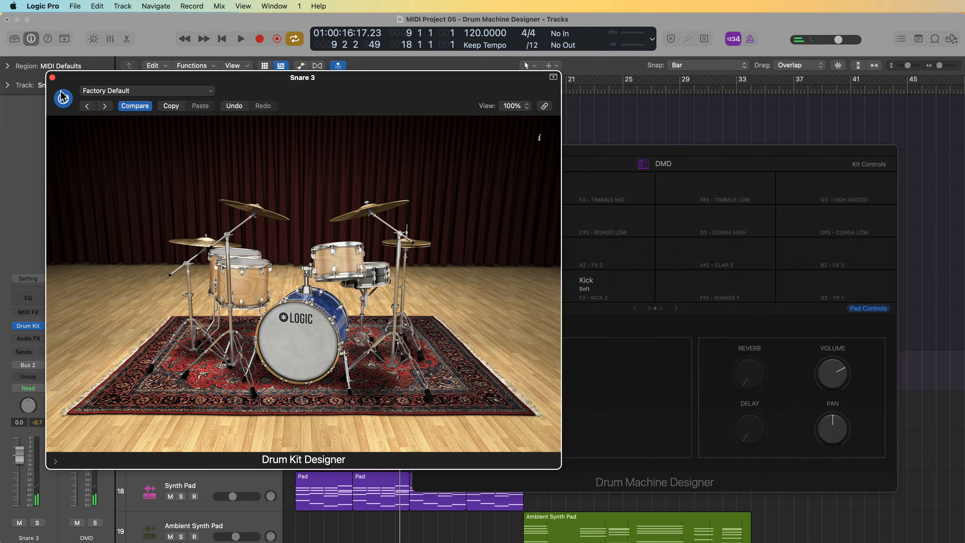
left_click(52, 78)
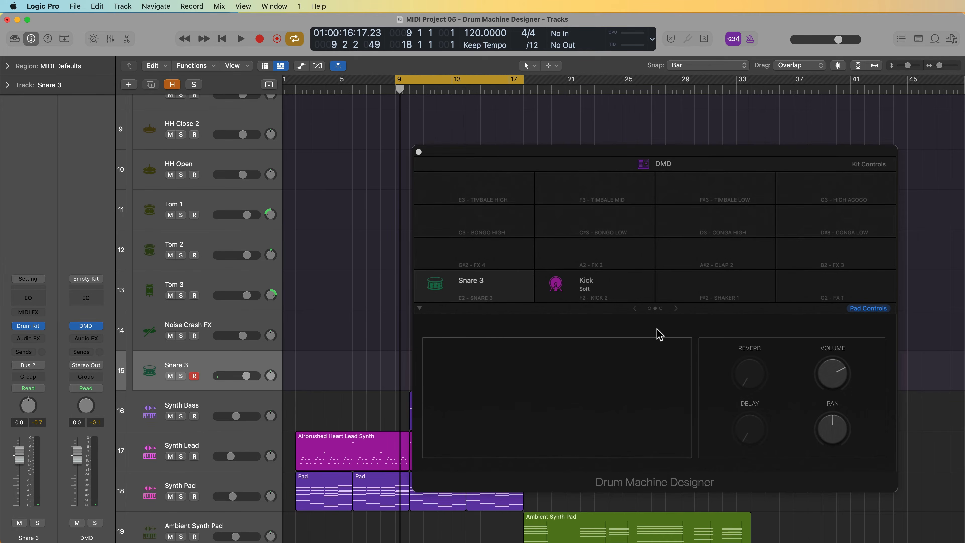
Set the output note of the Snare 3 pad on the second pad page to D1.
left_click(649, 308)
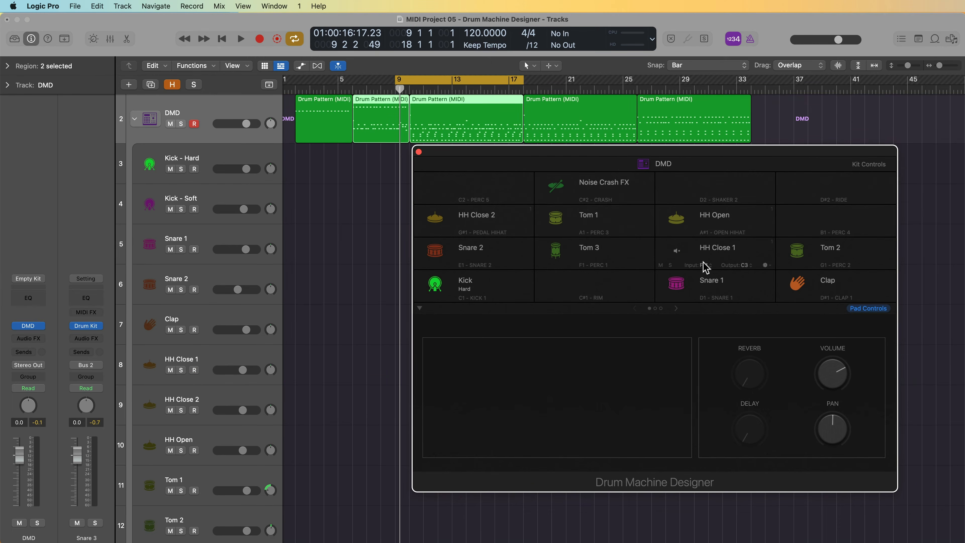
left_click(655, 308)
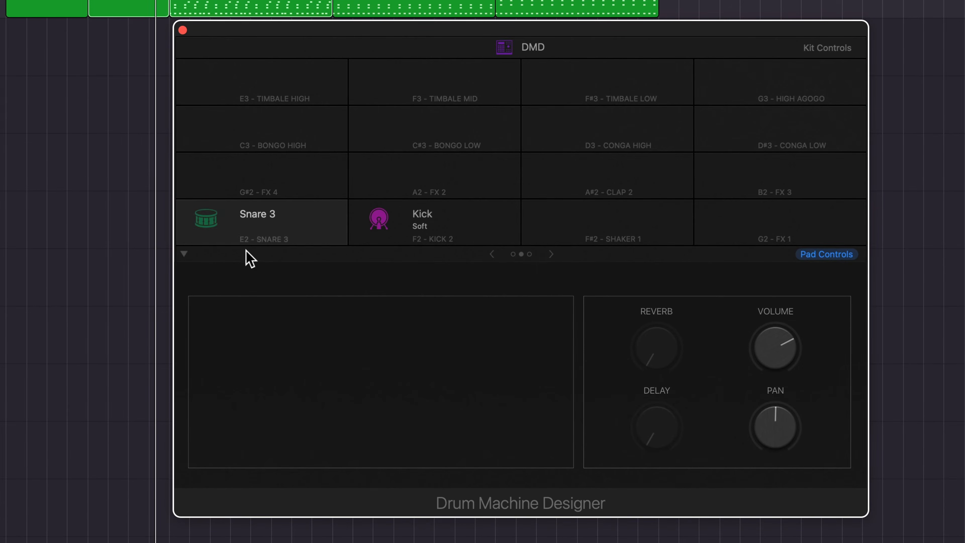
mouse_move(252, 241)
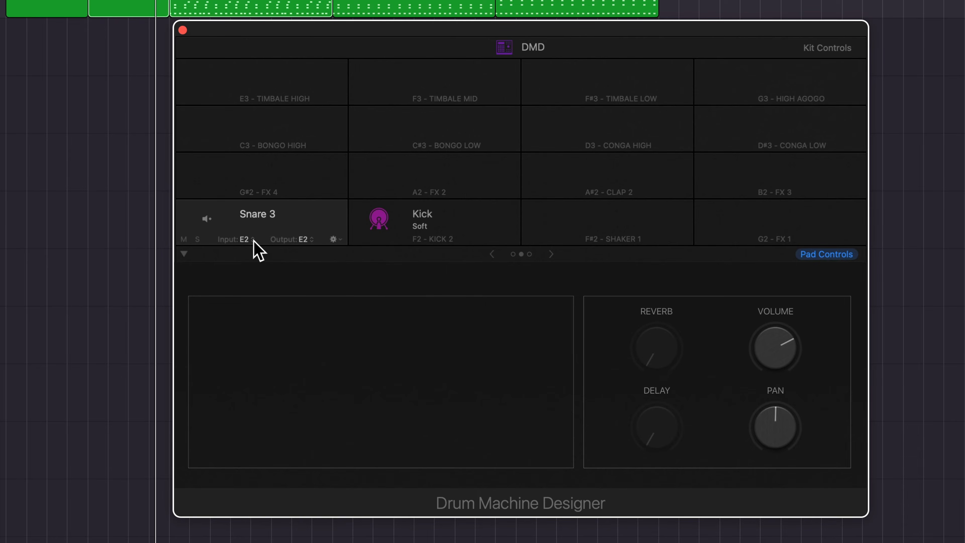
left_click(310, 239)
mouse_move(327, 227)
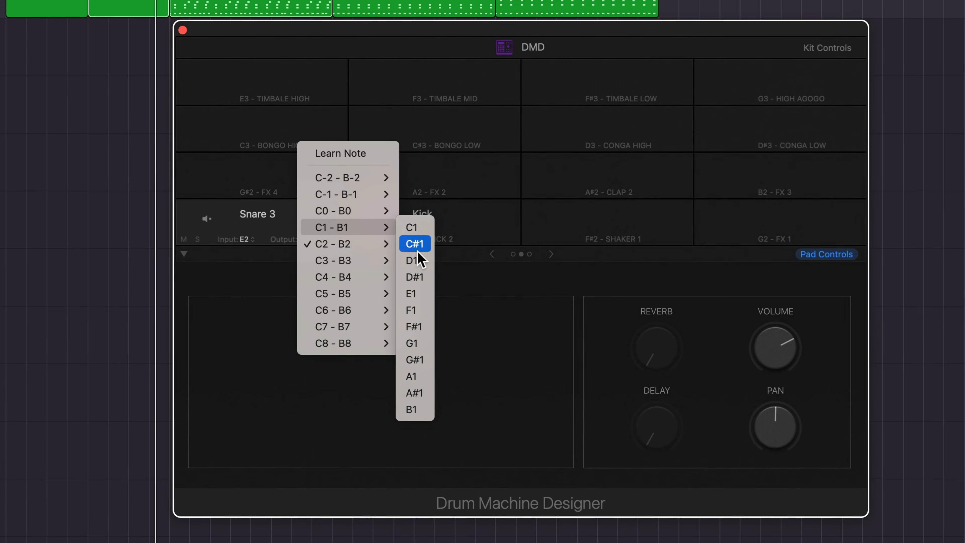
left_click(412, 261)
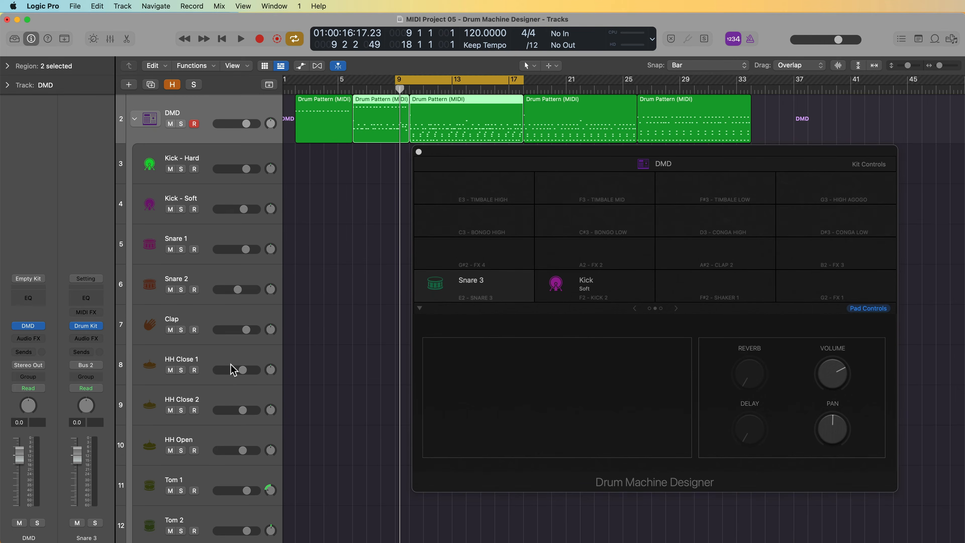
Replace the Drum Kit Designer on the Snare 3 track with Kontakt 7 and move its window clear of the Snare 3 pad.
scroll(231, 370, "down", 10)
left_click(240, 305)
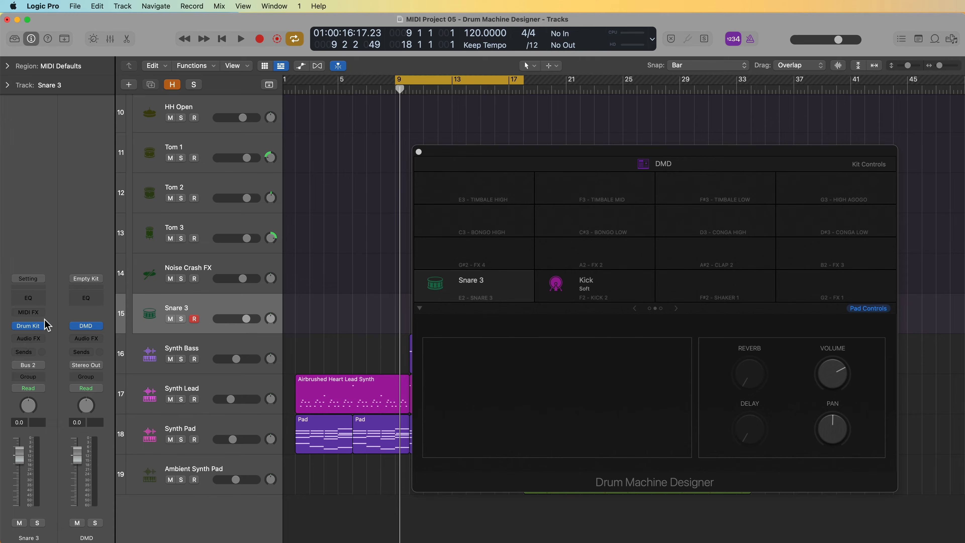
left_click(39, 326)
left_click(72, 343)
left_click(36, 326)
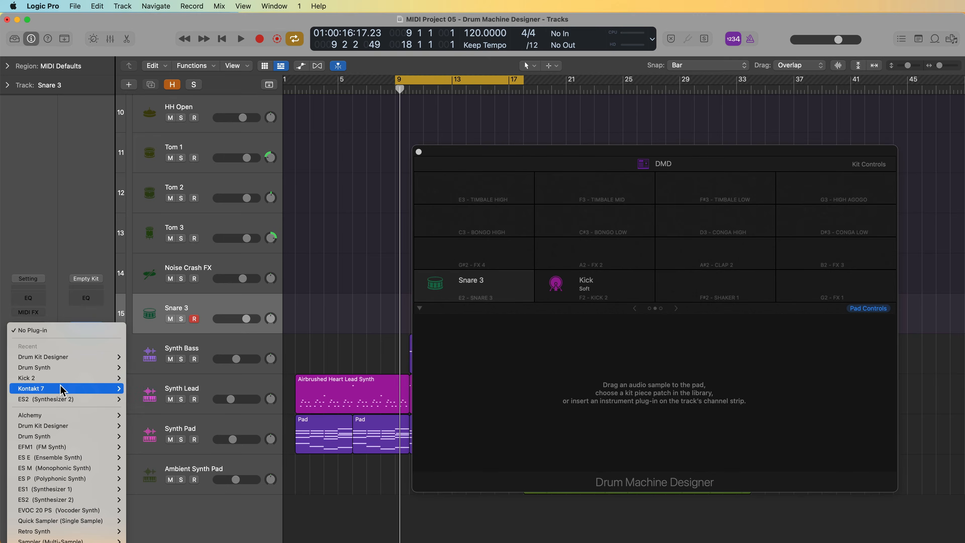
mouse_move(62, 388)
left_click(140, 398)
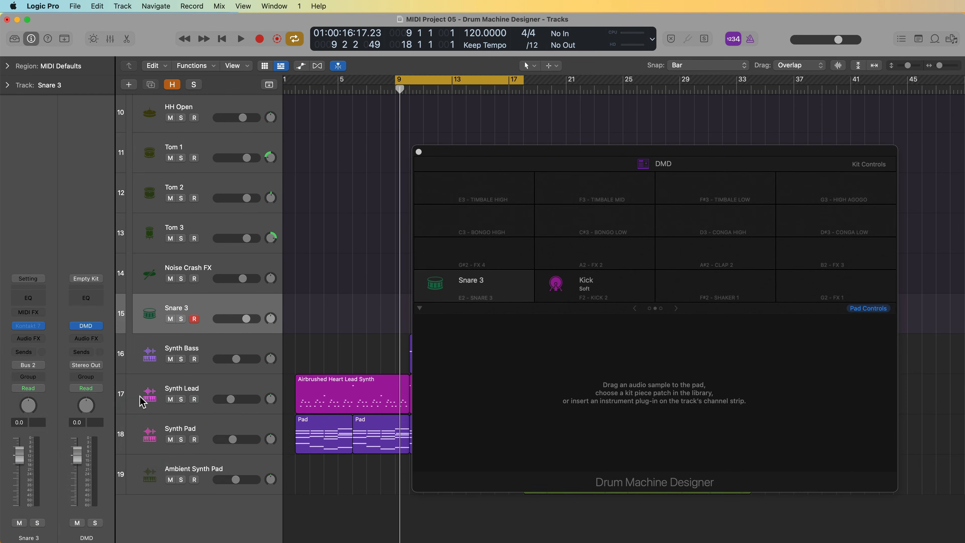
left_click(30, 328)
left_click_drag(678, 151, 319, 73)
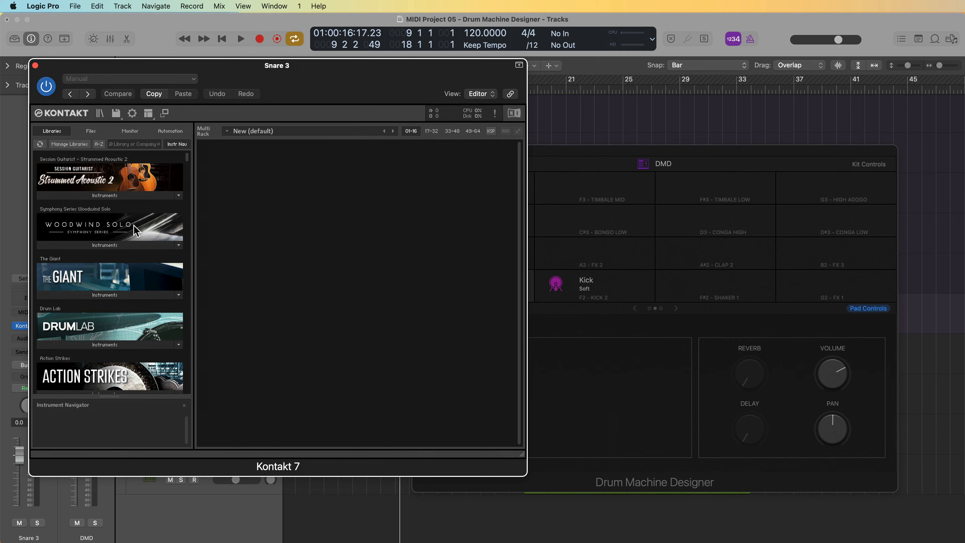
Load the Empire Breaks instrument in Kontakt 7 and choose the Like A Tiger Kit (85 bpm).
scroll(133, 226, "down", 15)
scroll(140, 251, "up", 5)
left_click(108, 284)
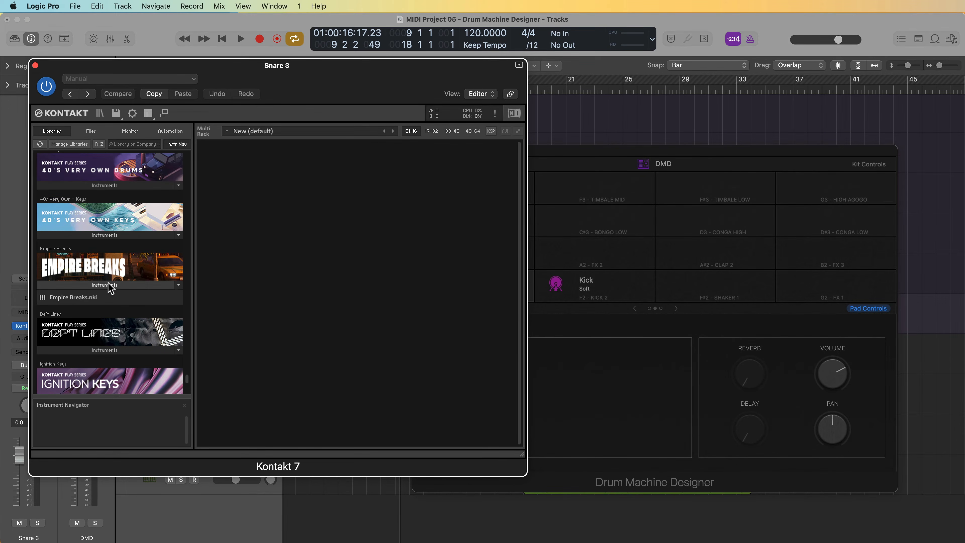
double_click(85, 297)
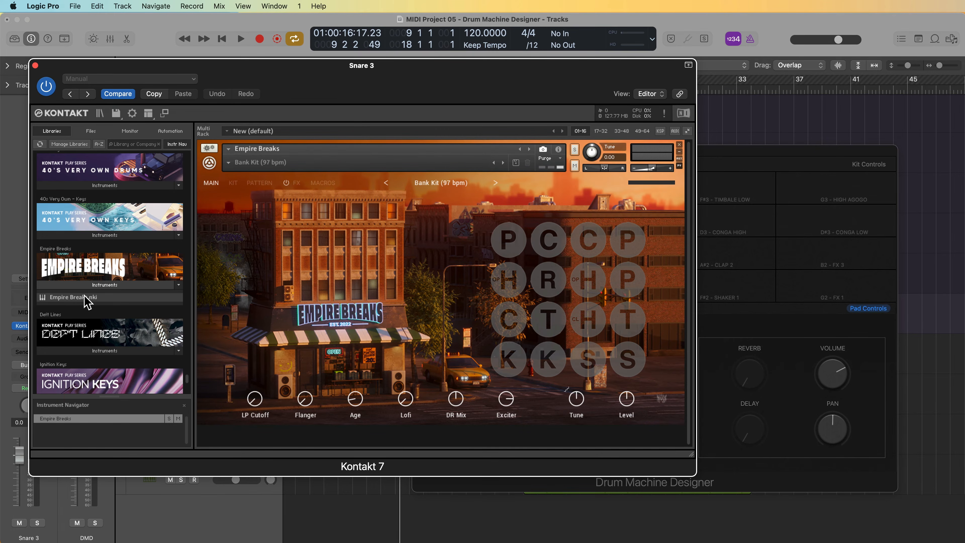
left_click(229, 162)
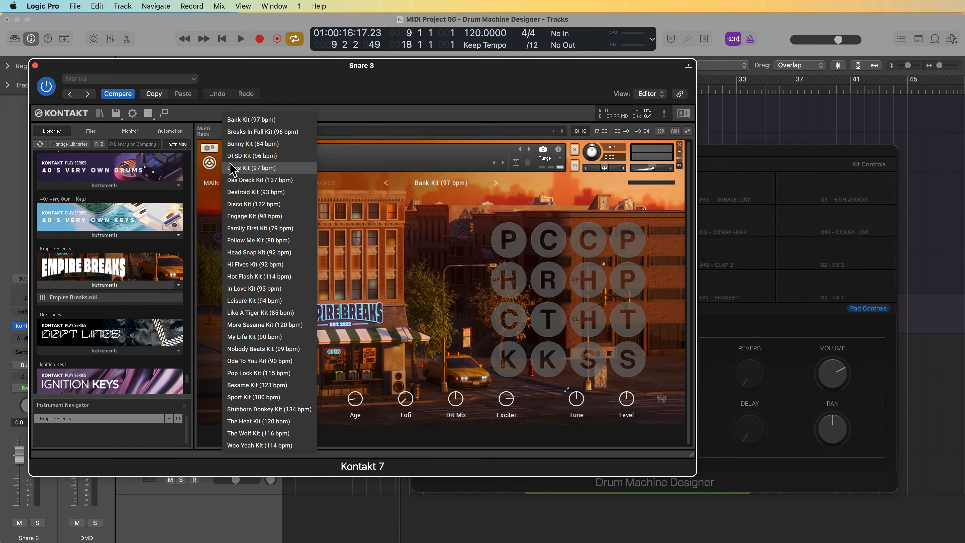
left_click(262, 313)
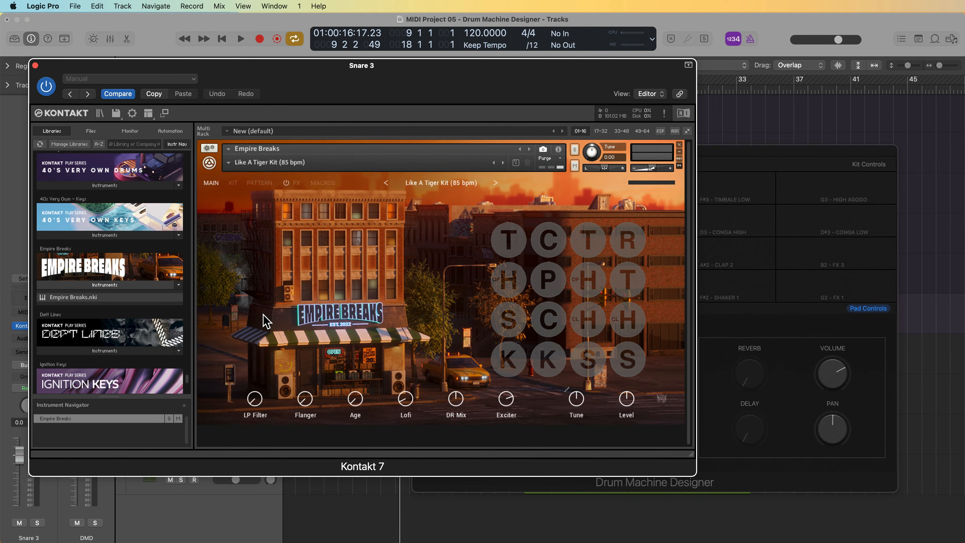
Audition the kit's first snare pad a few times in Kontakt 7 and close the plug-in window.
left_click(583, 359)
left_click(583, 360)
left_click(583, 359)
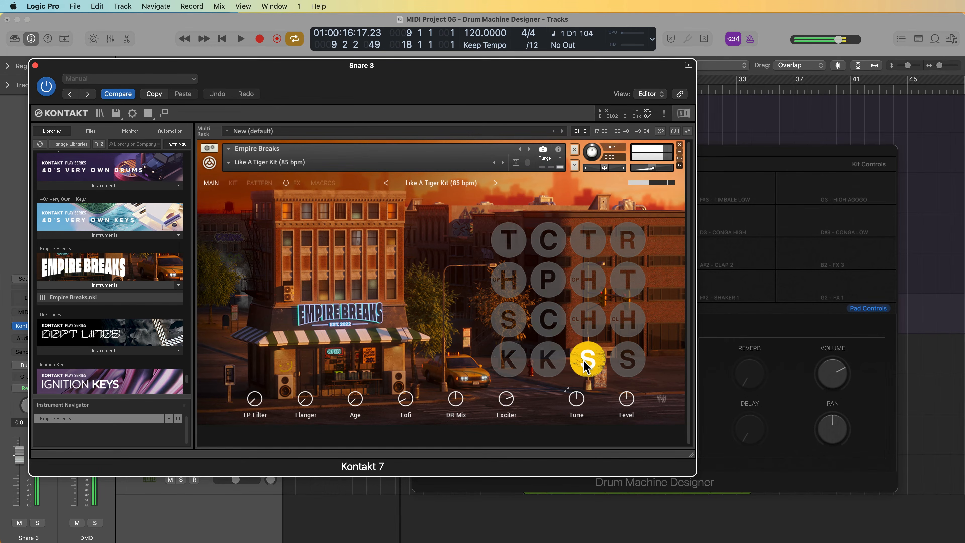
left_click(34, 65)
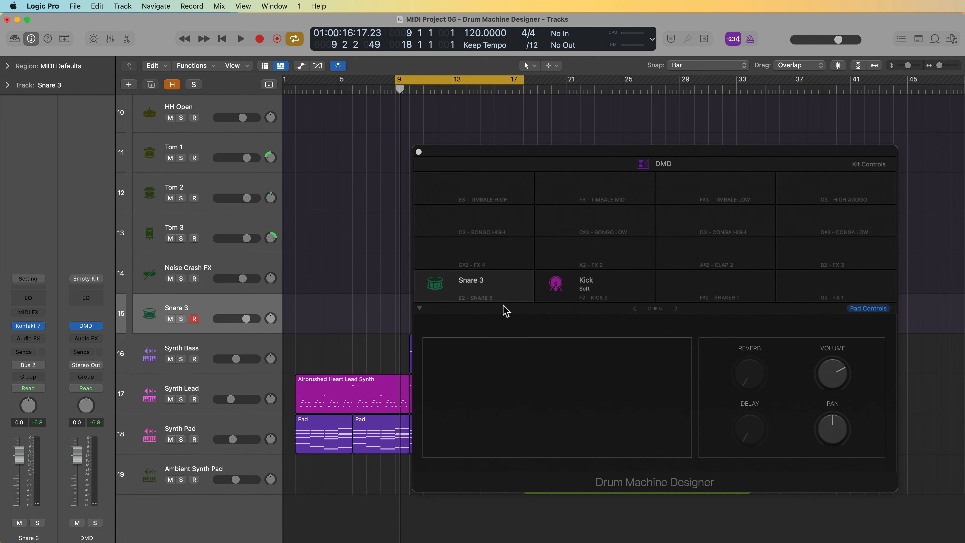
Set the Snare 3 pad's output note to D1 to trigger the Kontakt kit's snare.
mouse_move(471, 304)
left_click(507, 300)
left_click(509, 299)
mouse_move(520, 290)
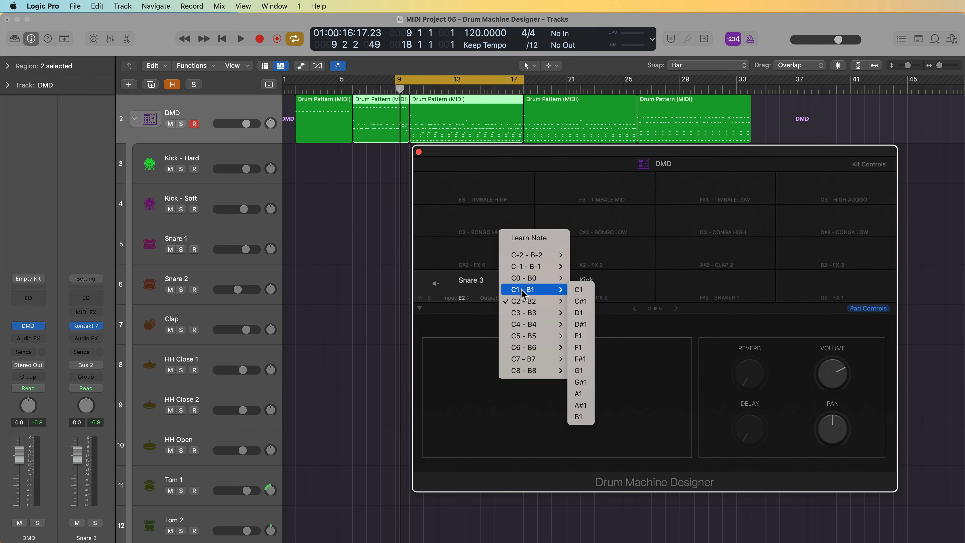
left_click(584, 311)
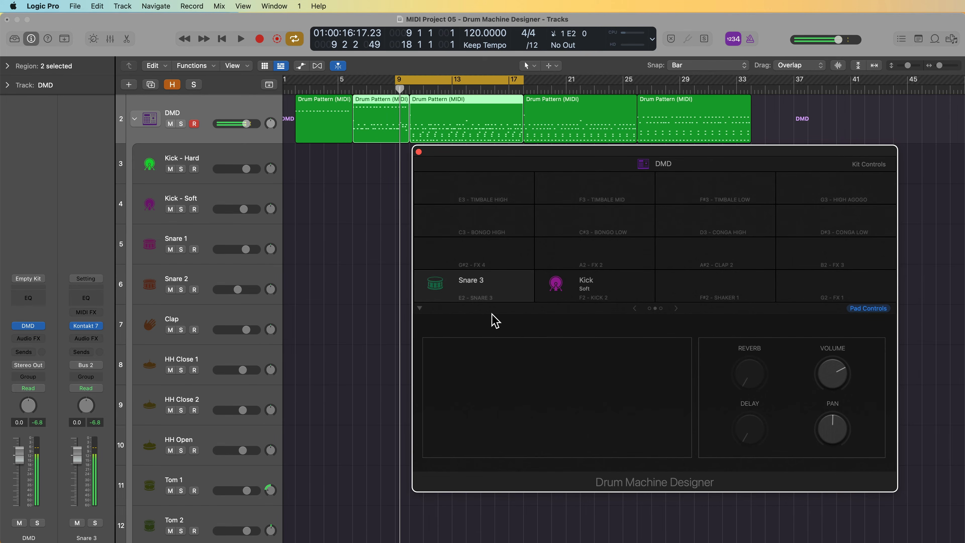
Rename the Snare 3 pad as Kick and replace its Kontakt 7 with a stereo Kick 2.
left_click(470, 268)
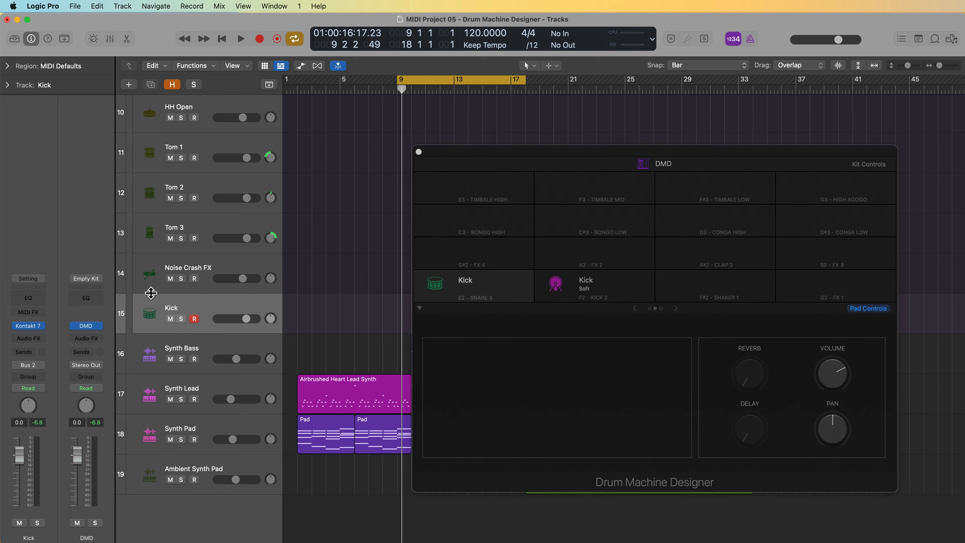
left_click(40, 328)
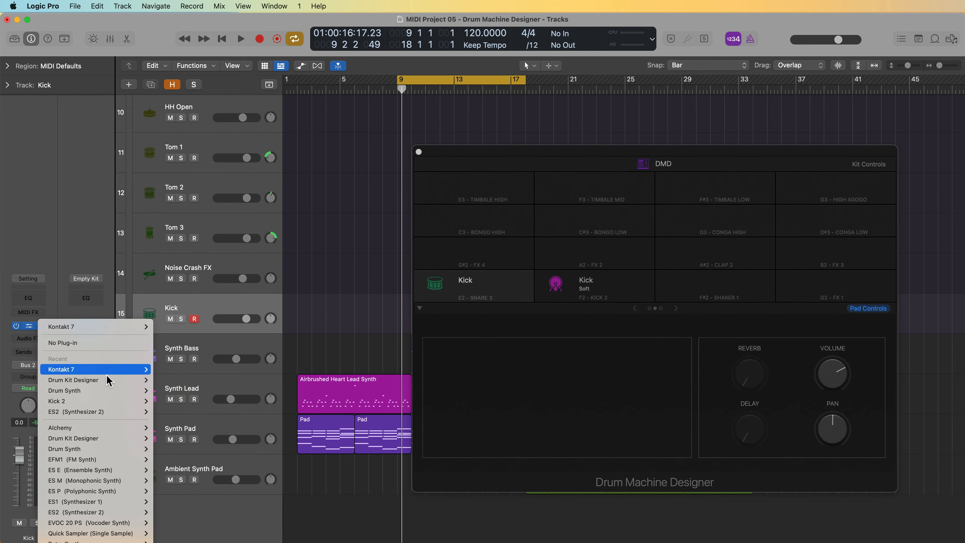
mouse_move(116, 402)
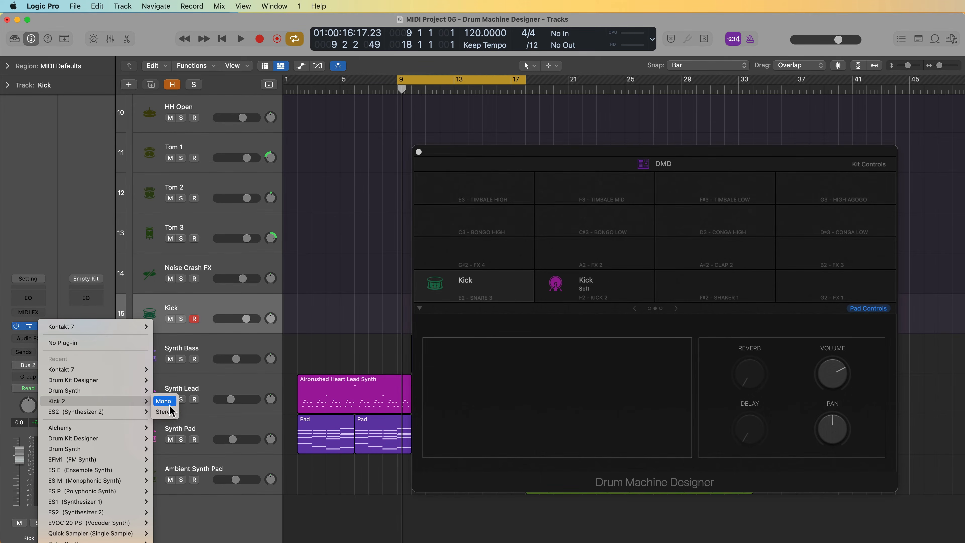
left_click(165, 411)
left_click_drag(615, 152, 256, 87)
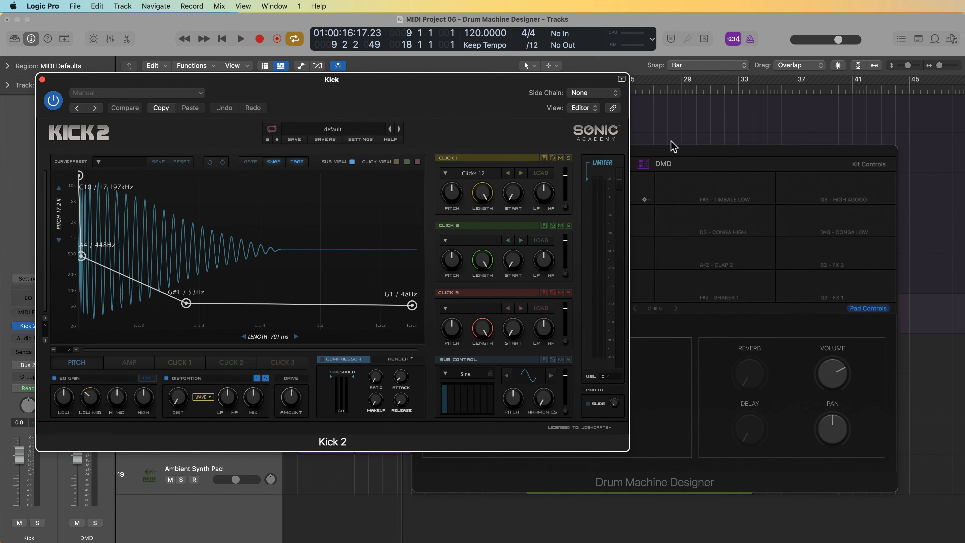
Set the output note of the Kick pad on E2 to C1.
left_click(681, 153)
mouse_move(473, 298)
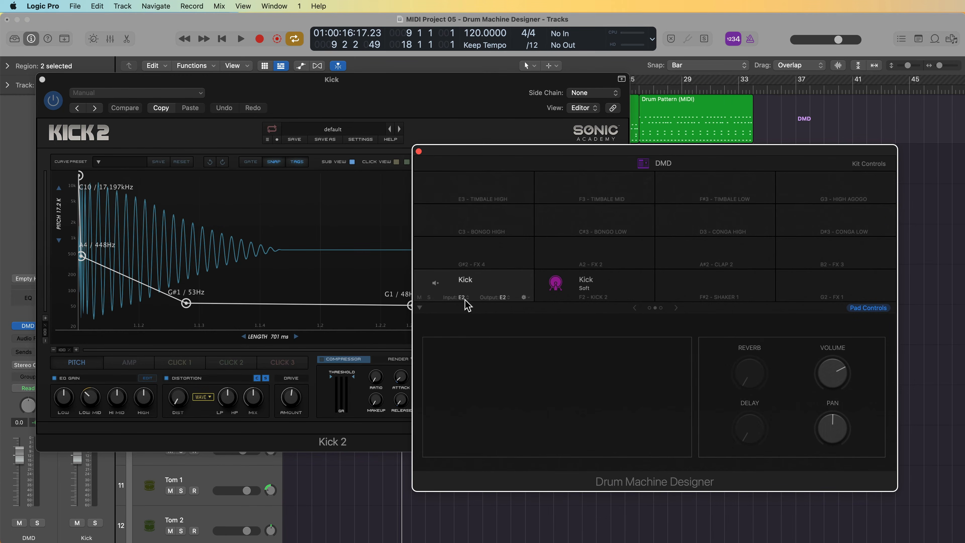
left_click(505, 299)
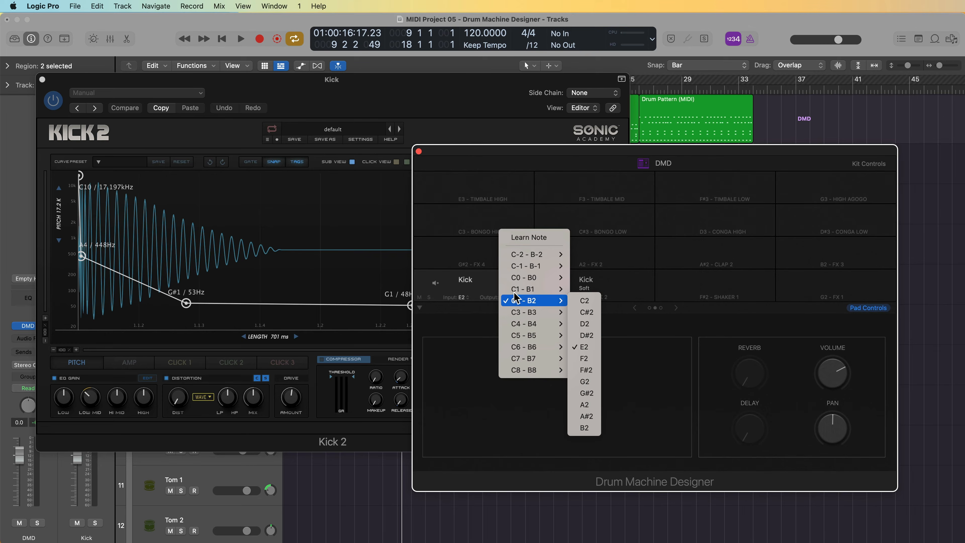
mouse_move(526, 291)
left_click(580, 300)
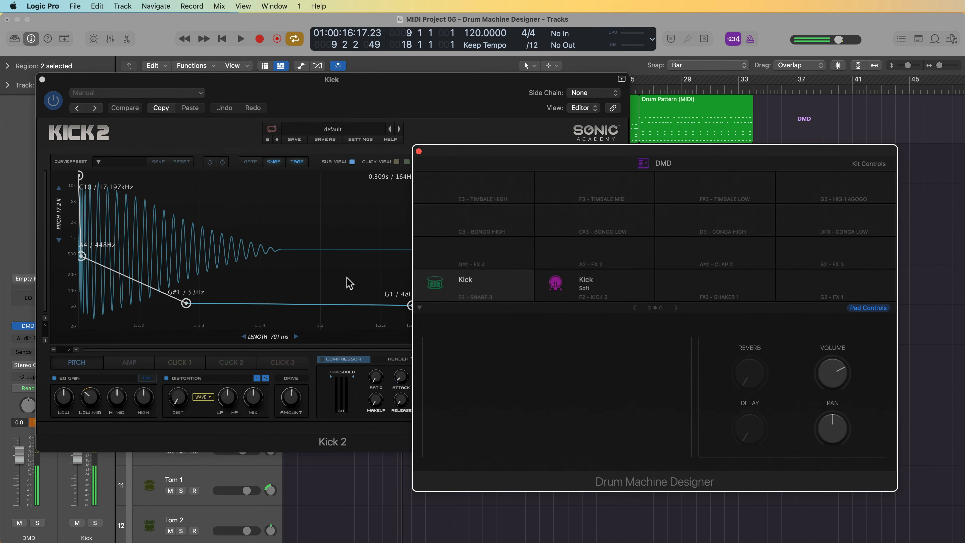
Load the TR809 02 preset from Kick 2's Analog factory category and close the plug-in window.
left_click(239, 135)
left_click(337, 129)
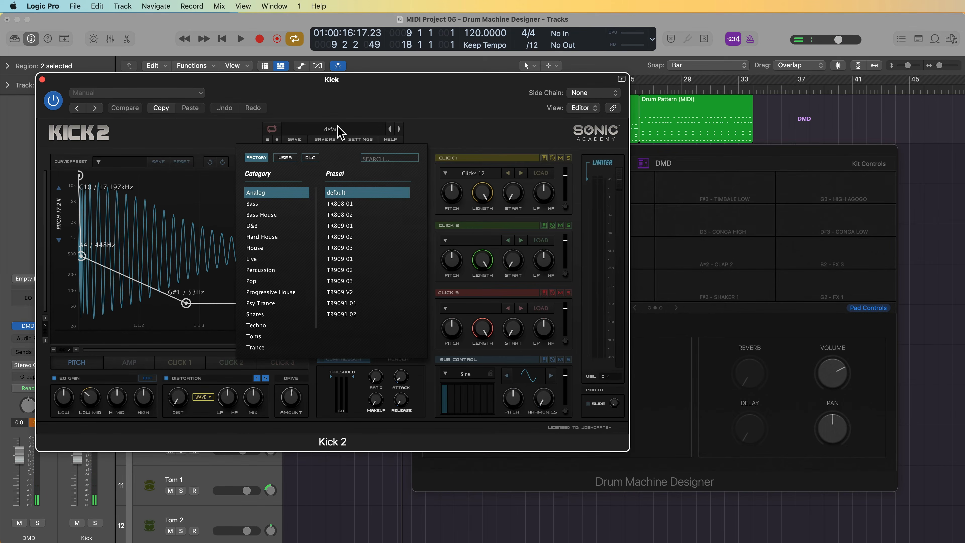
left_click(356, 236)
left_click(671, 341)
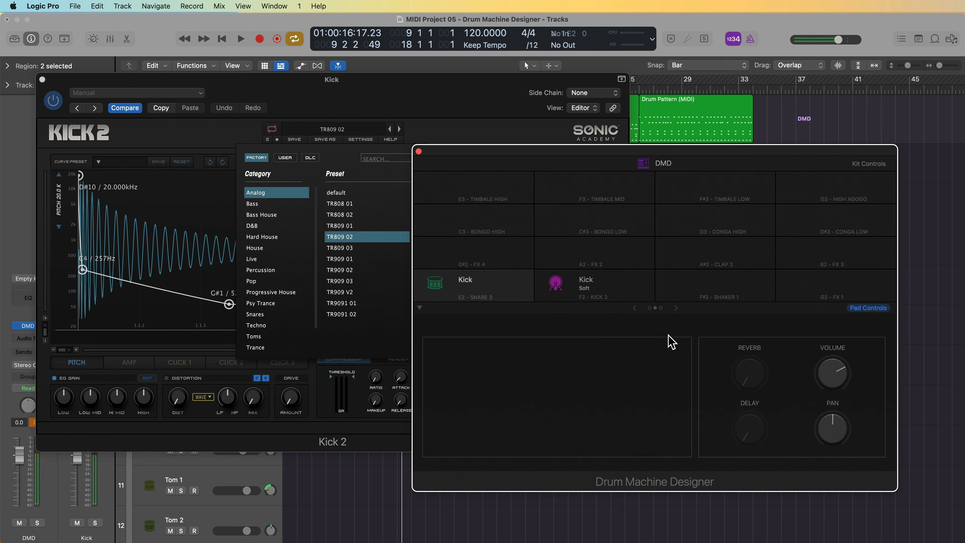
mouse_move(454, 279)
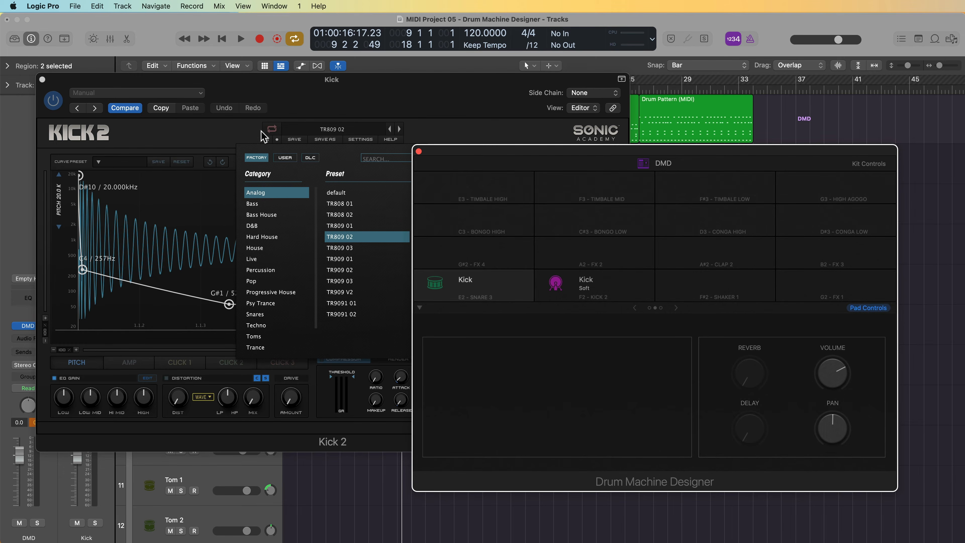
left_click(345, 93)
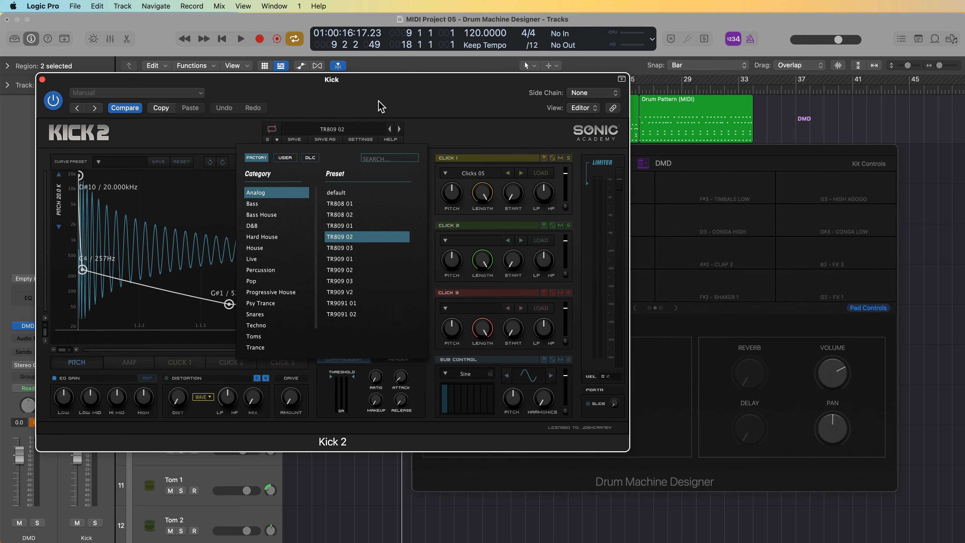
left_click(43, 79)
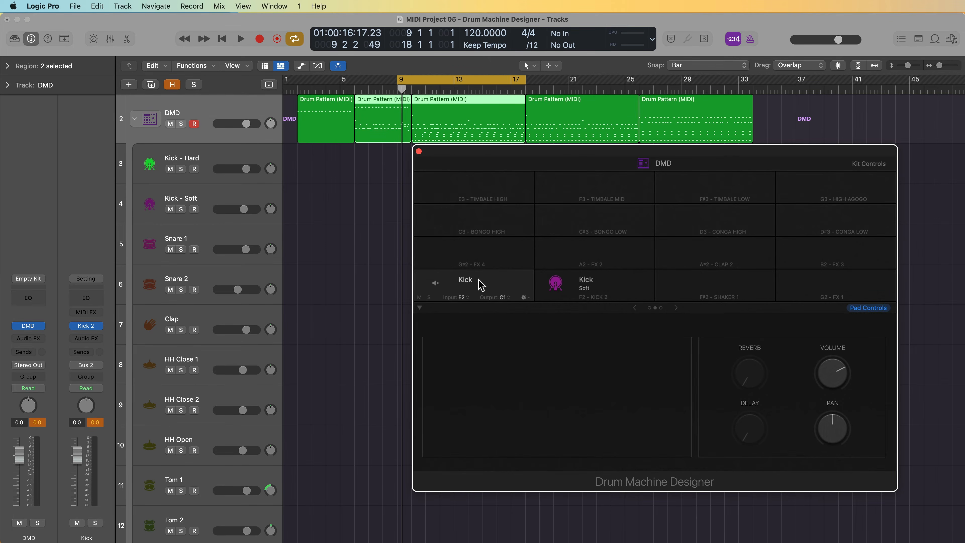
Clear the Kick pad on E2 and delete its empty Kick track.
left_click(524, 297)
left_click(565, 380)
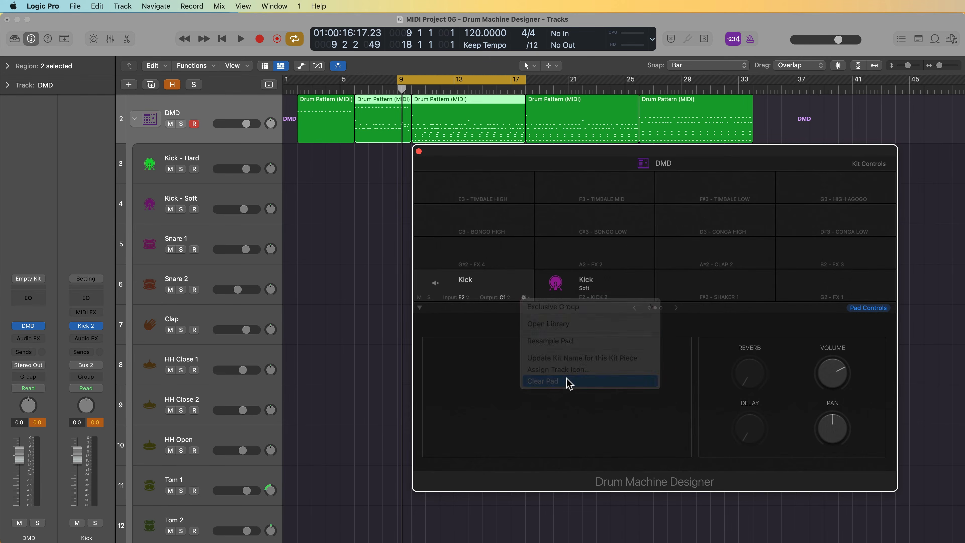
scroll(328, 280, "down", 10)
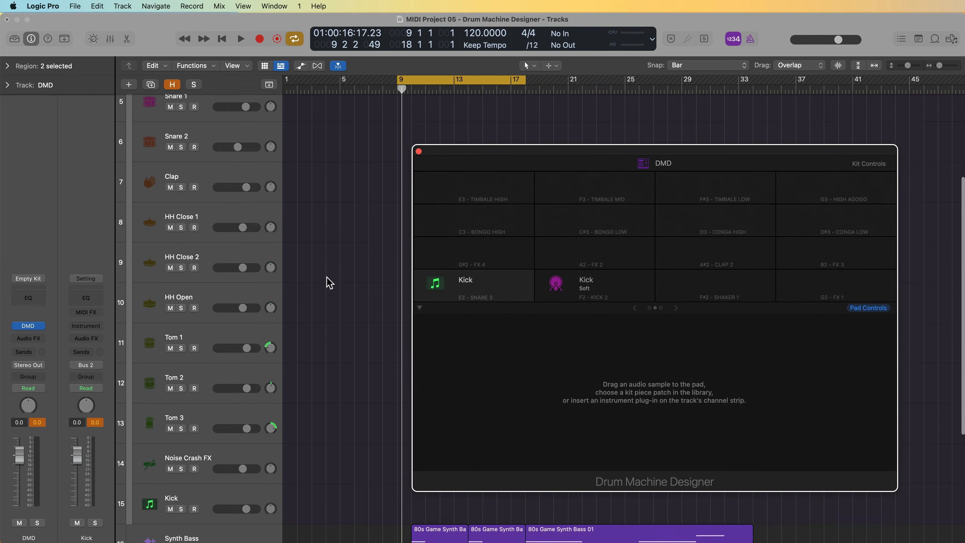
left_click(254, 329)
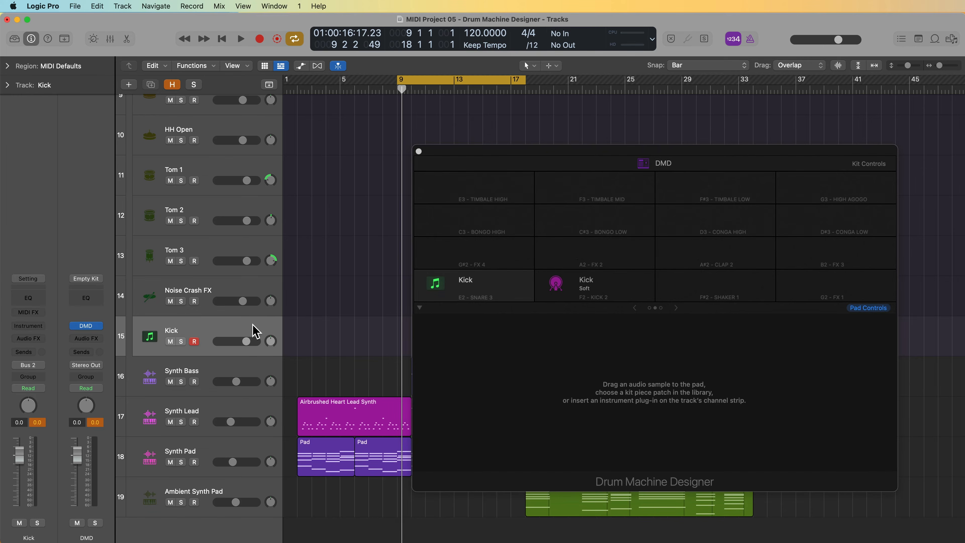
key("super+BackSpace")
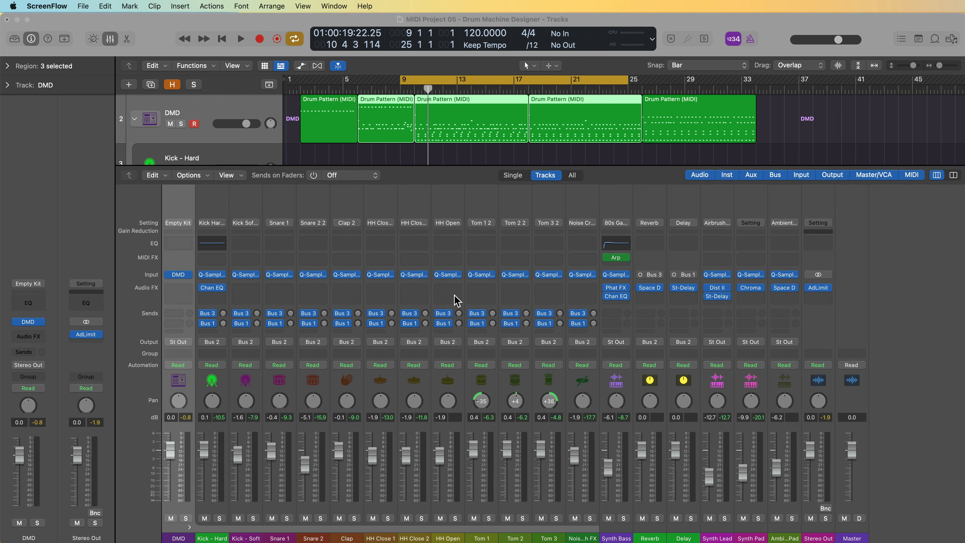
Open the DMD kit window and review the Kick - Hard pad's Q-Sampler Main, Q-Sampler Detail and Pad Controls views.
left_click(177, 274)
left_click_drag(713, 149, 674, 129)
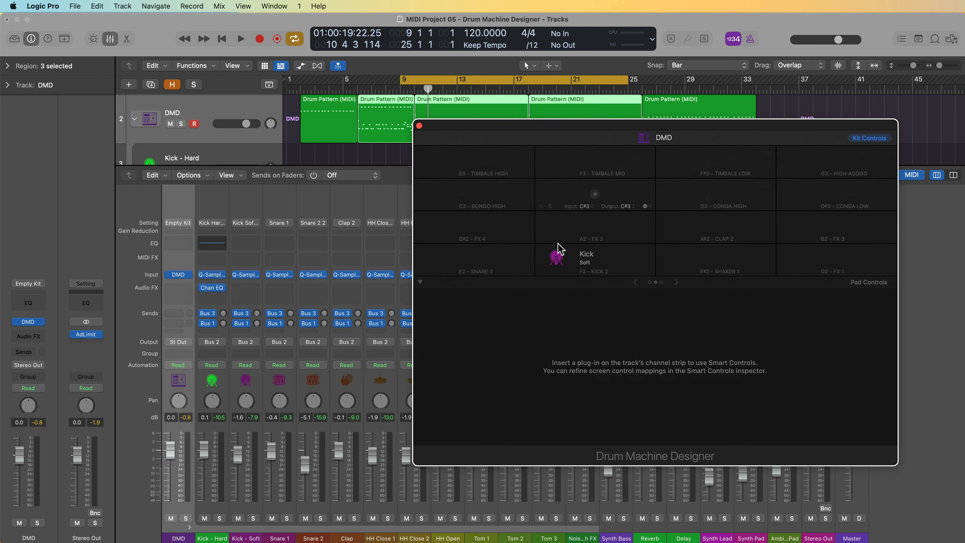
left_click(650, 282)
left_click(523, 261)
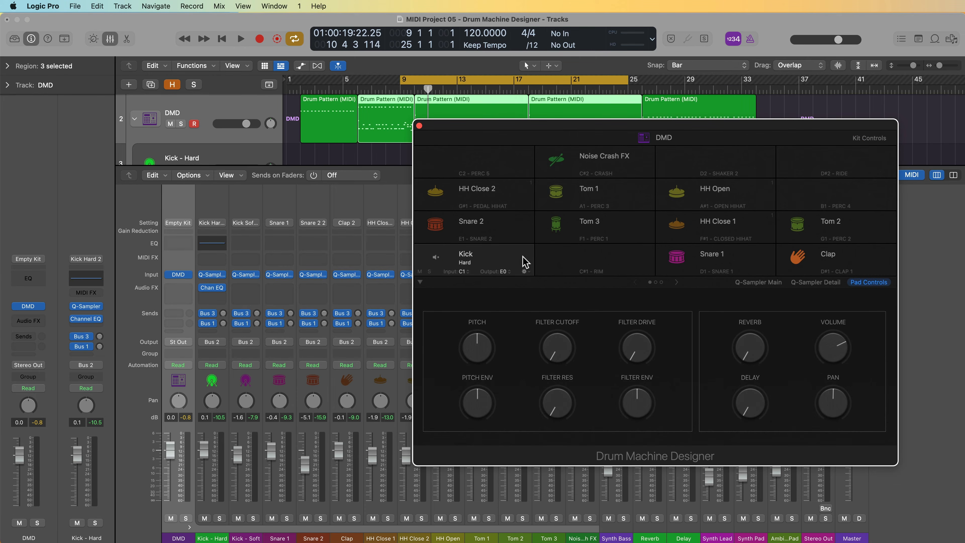
left_click(757, 284)
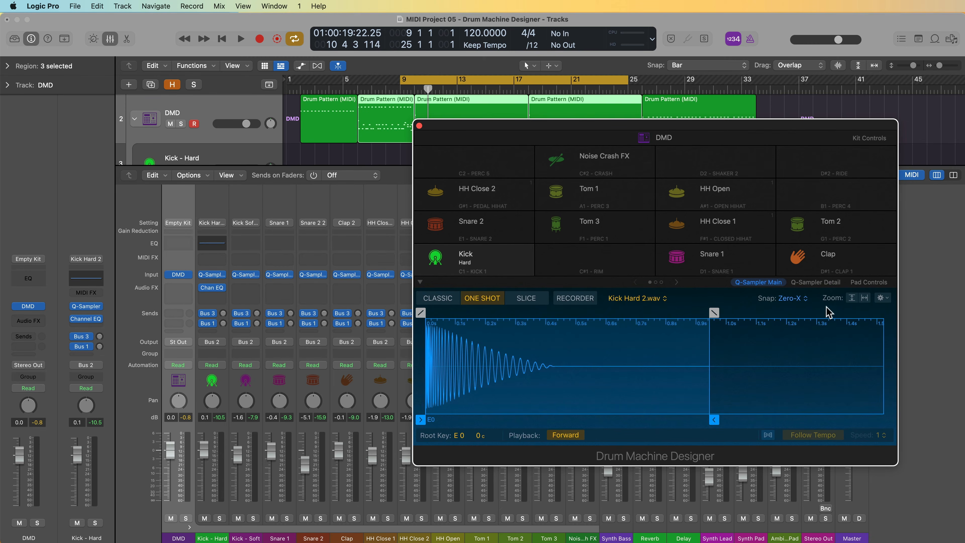
left_click(832, 283)
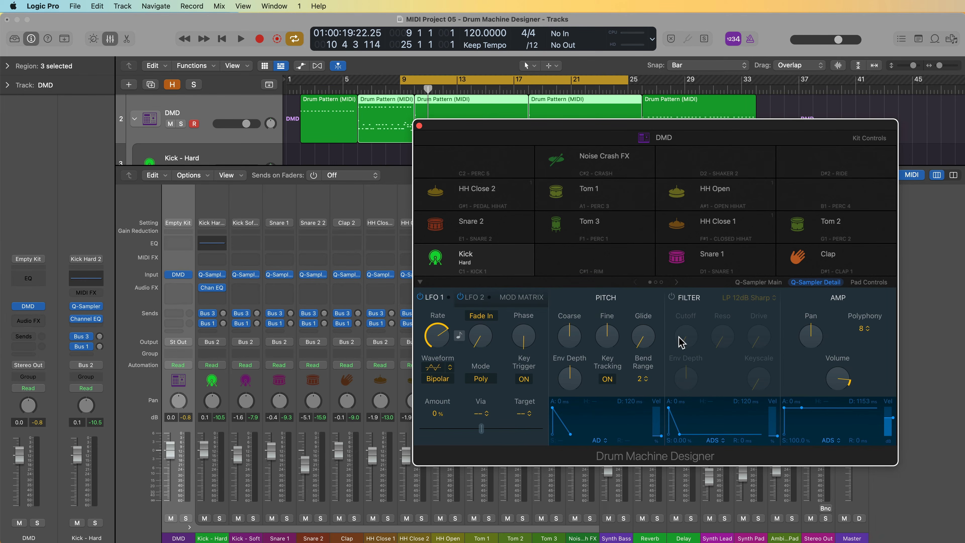
left_click(866, 283)
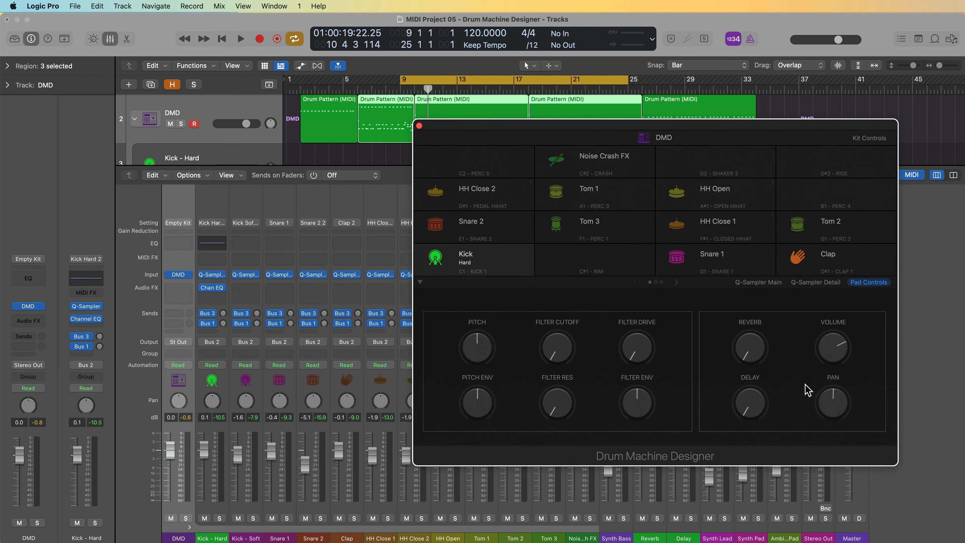
Try adjusting the Kick - Hard pad's volume and pan controls and undo both changes.
mouse_move(832, 353)
left_mouse_down()
mouse_move(821, 378)
mouse_move(827, 343)
left_mouse_up()
left_click_drag(830, 398, 845, 382)
key("super+z")
key("super+z")
Recheck the Kick - Hard pad's Q-Sampler Detail and Pad Controls, close the kit window and remove the Channel EQ from its channel strip.
left_click(814, 283)
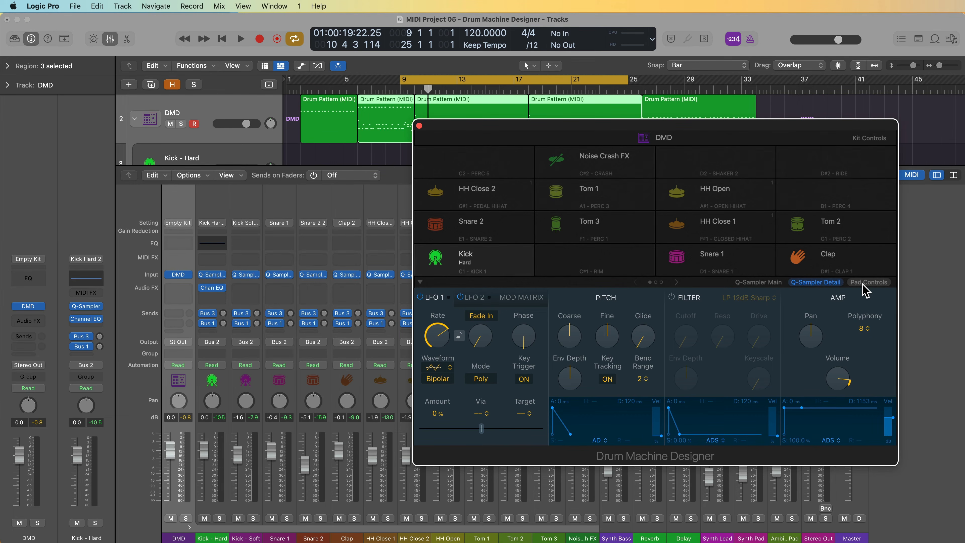
left_click(864, 291)
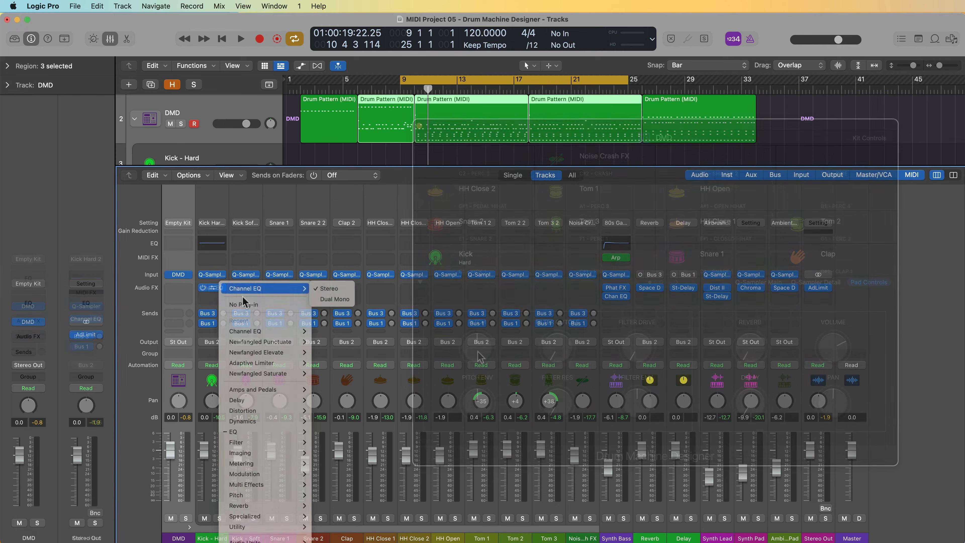
left_click(244, 300)
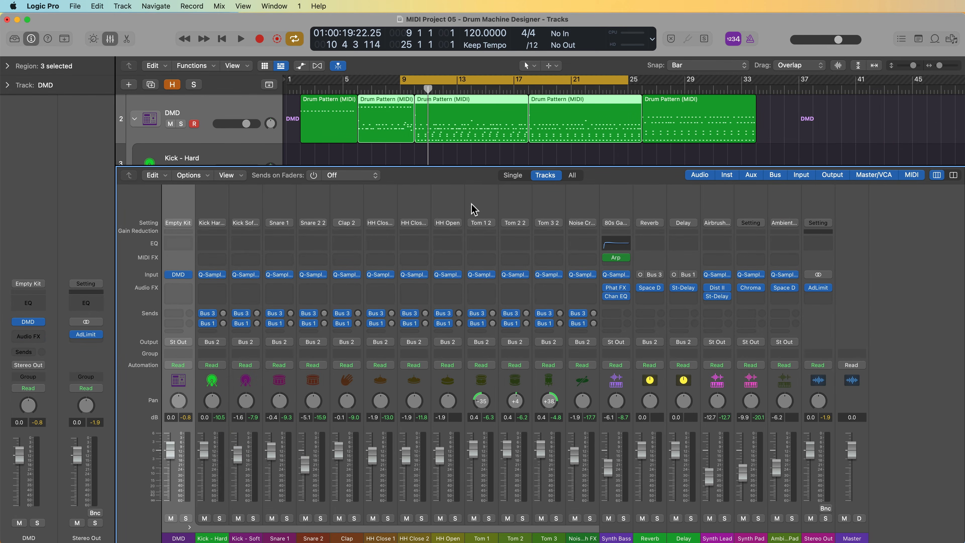
Audition the looped section with Tom 1 selected and insert a Channel EQ on its channel strip.
left_click(483, 210)
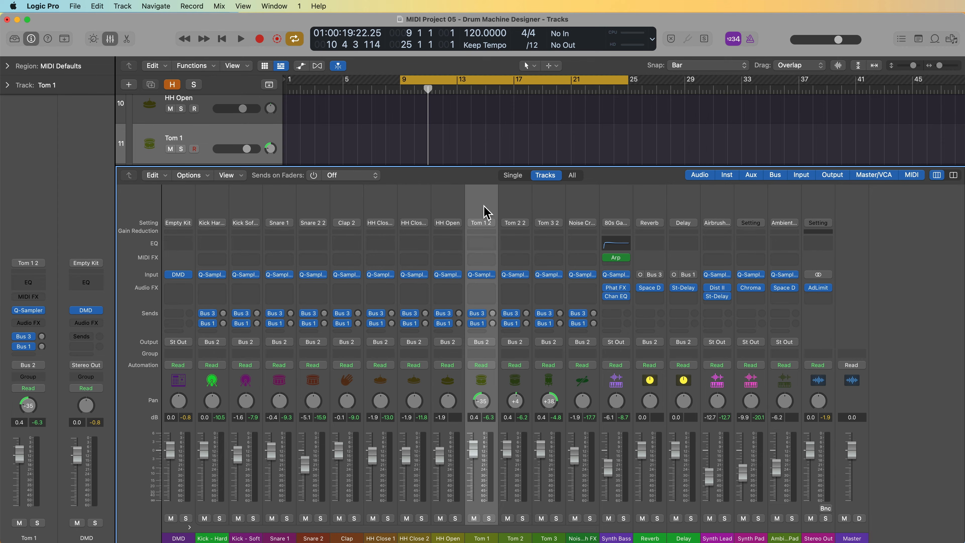
key("space")
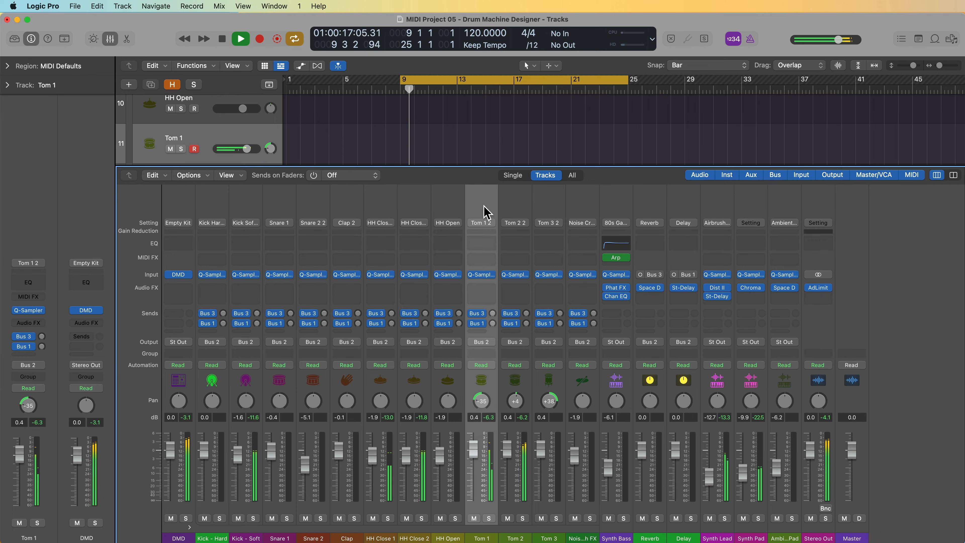
key("space")
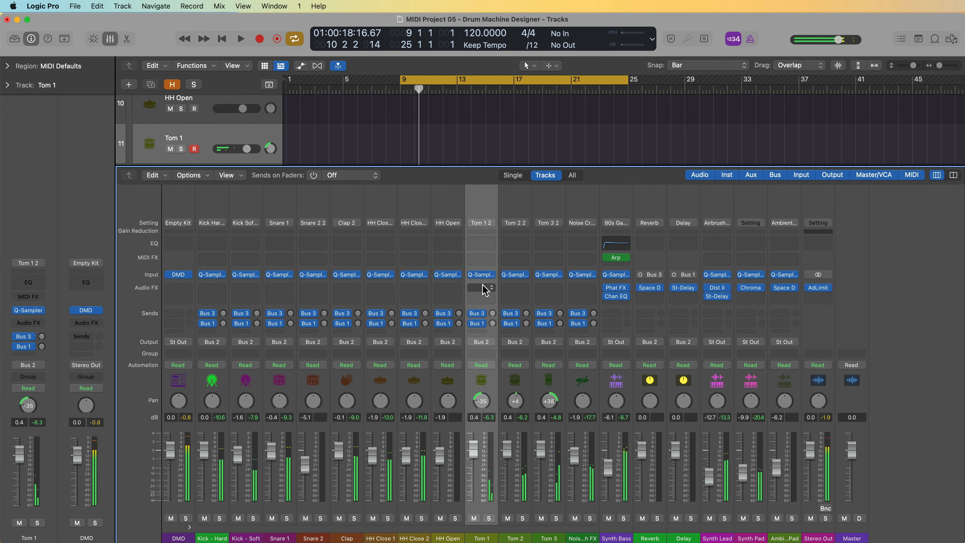
left_click(482, 287)
left_click(570, 314)
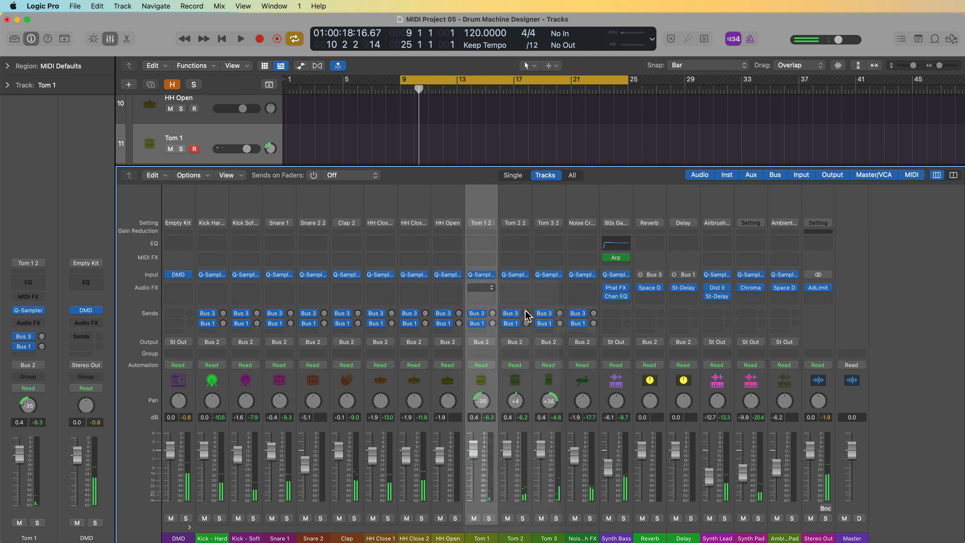
In Tom 1's Channel EQ, boost 136 Hz by 4.8 dB and enable a 54 Hz low cut with a 36 dB/Oct slope.
key("space")
left_click_drag(521, 265, 541, 244)
left_click(434, 191)
key("space")
key("space")
left_click_drag(432, 348, 432, 319)
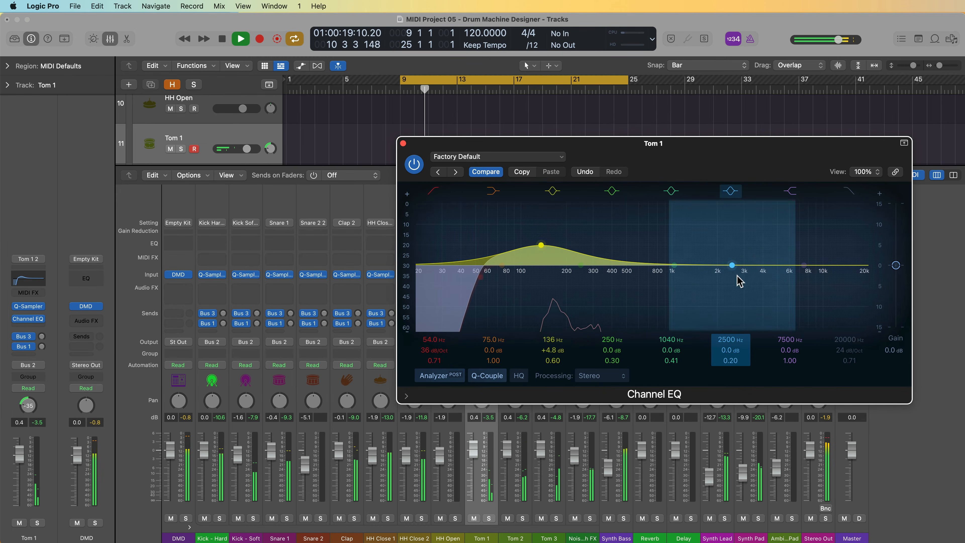
Raise the EQ's high shelf by 4 dB at 7400 Hz, boost the low-mid band slightly more and close the plug-in.
left_click_drag(803, 267, 803, 247)
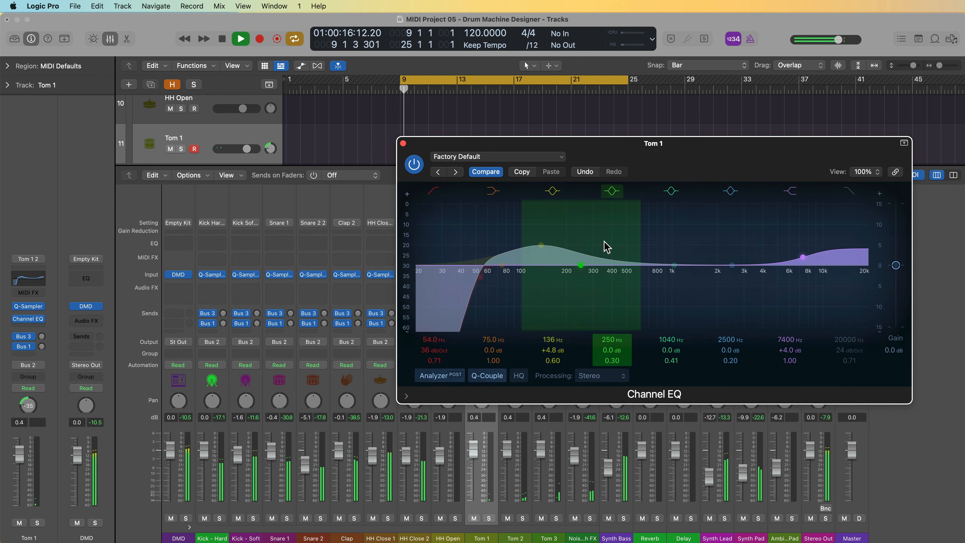
left_click_drag(541, 247, 538, 241)
key("space")
left_click(403, 143)
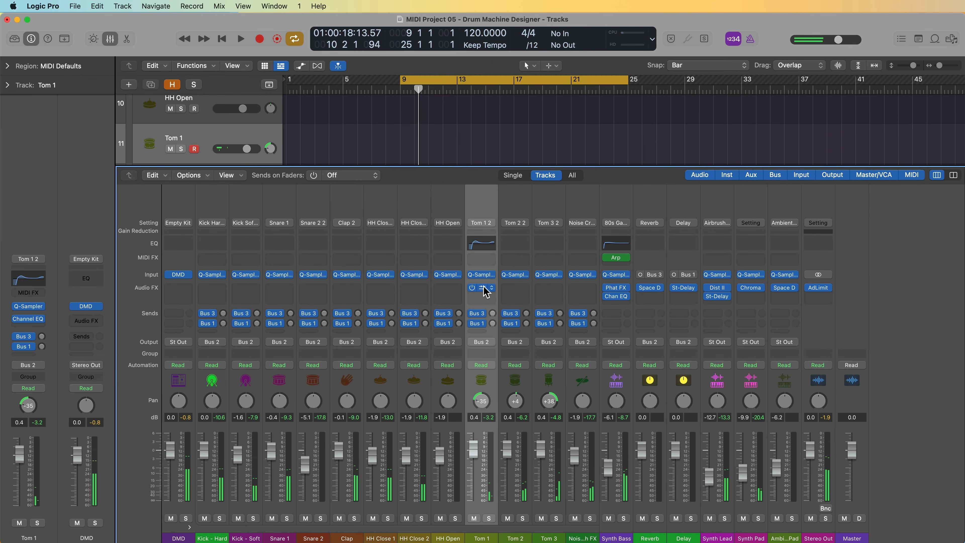
Copy Tom 1's Channel EQ onto Tom 2 and Tom 3, and play back the looped section.
left_click_drag(483, 286, 547, 288)
key("space")
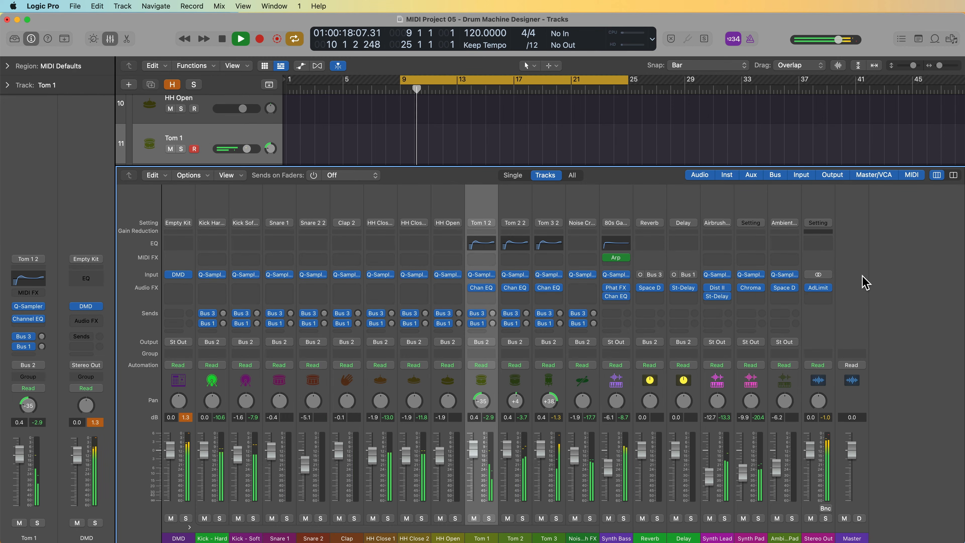
key("space")
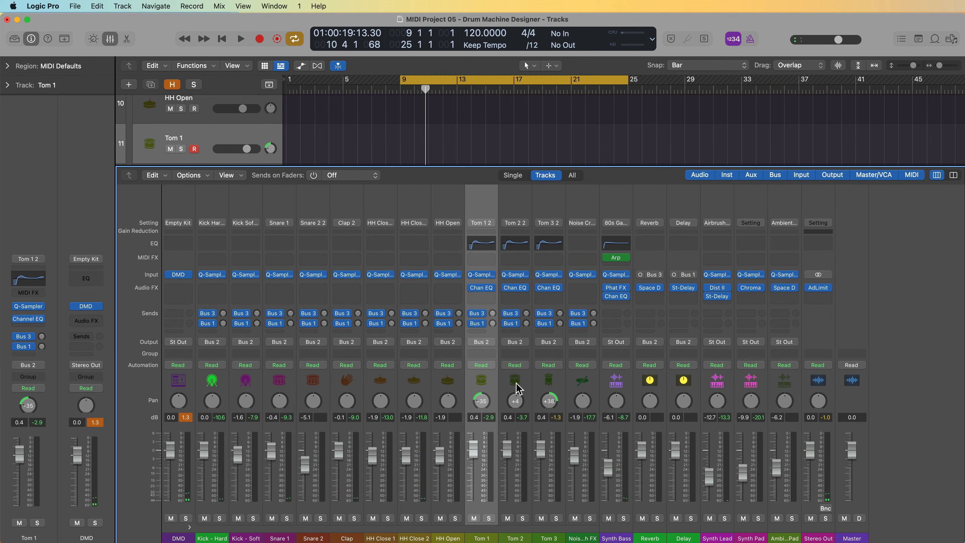
left_click(190, 417)
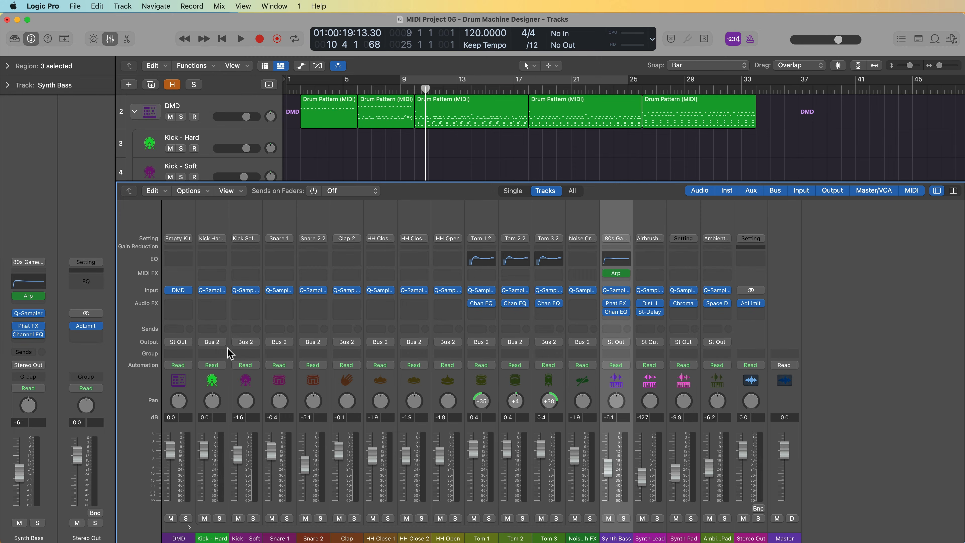
key("x")
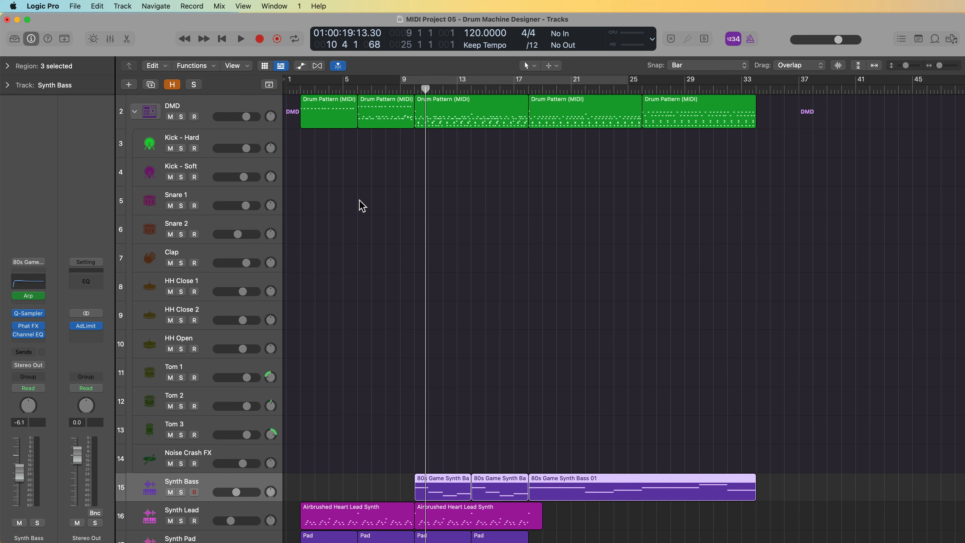
key("x")
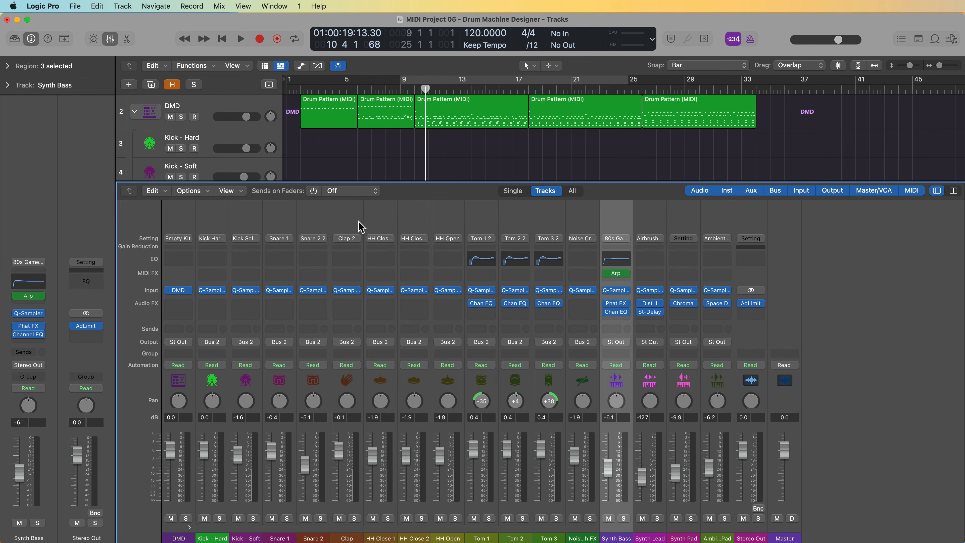
Select the drum channel strips from Kick - Hard to Noise Crash FX and create 12 new audio tracks with no input.
left_click_drag(218, 218, 587, 214)
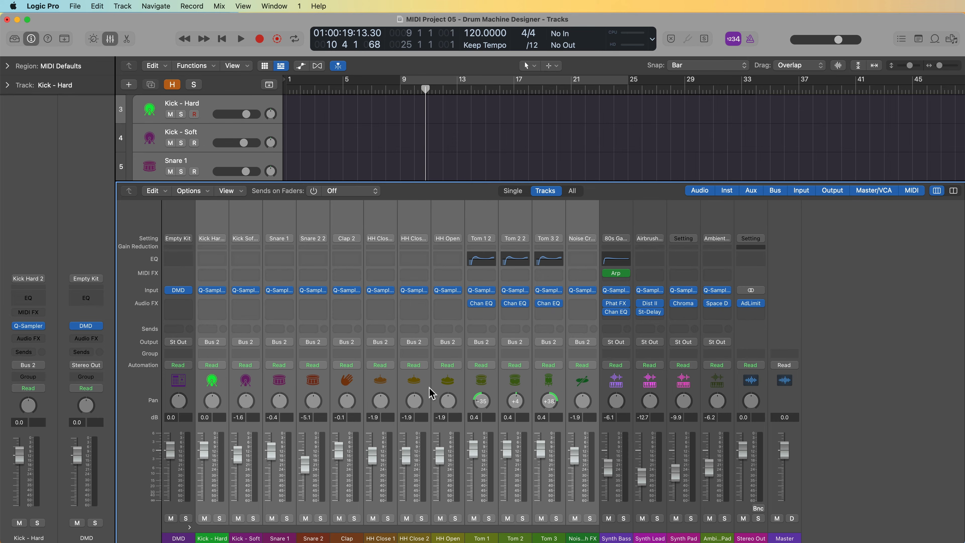
key("x")
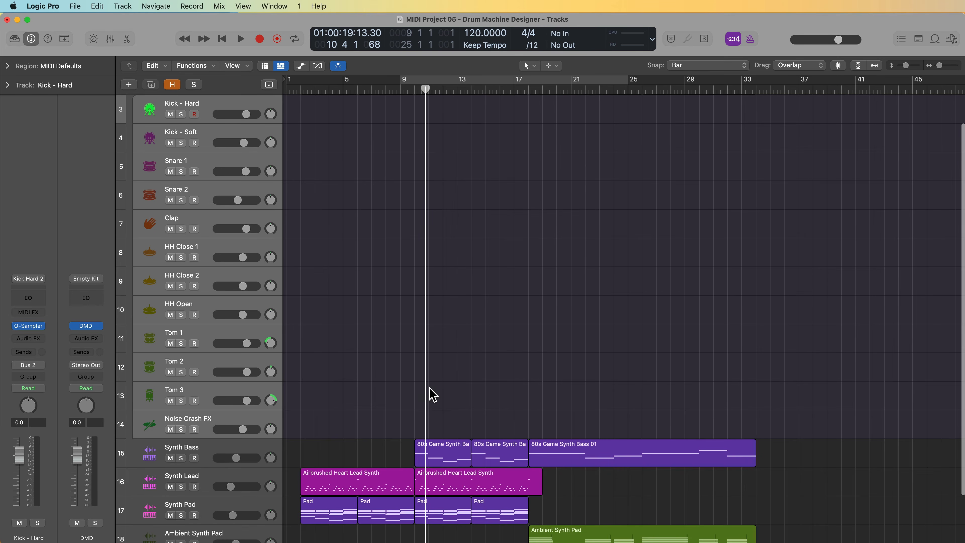
scroll(374, 367, "up", 2)
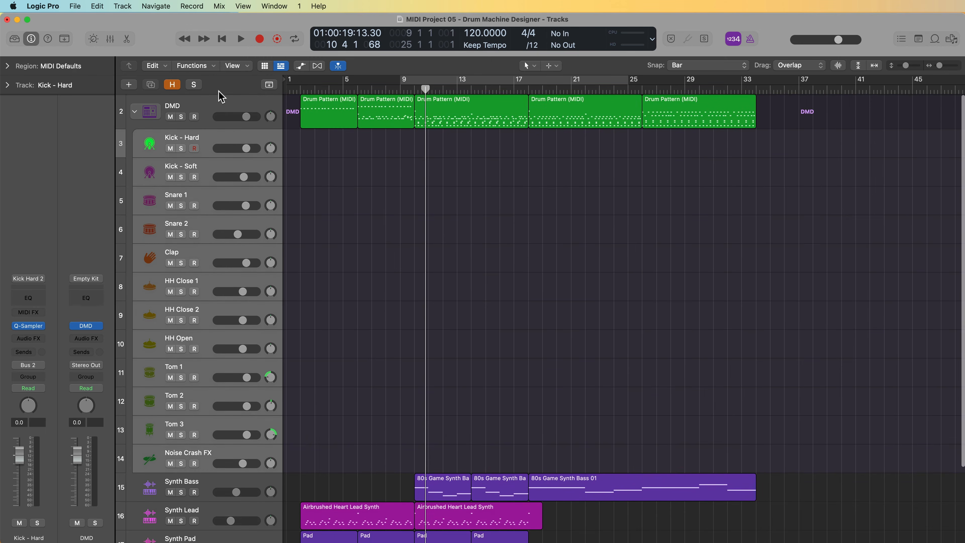
left_click(132, 85)
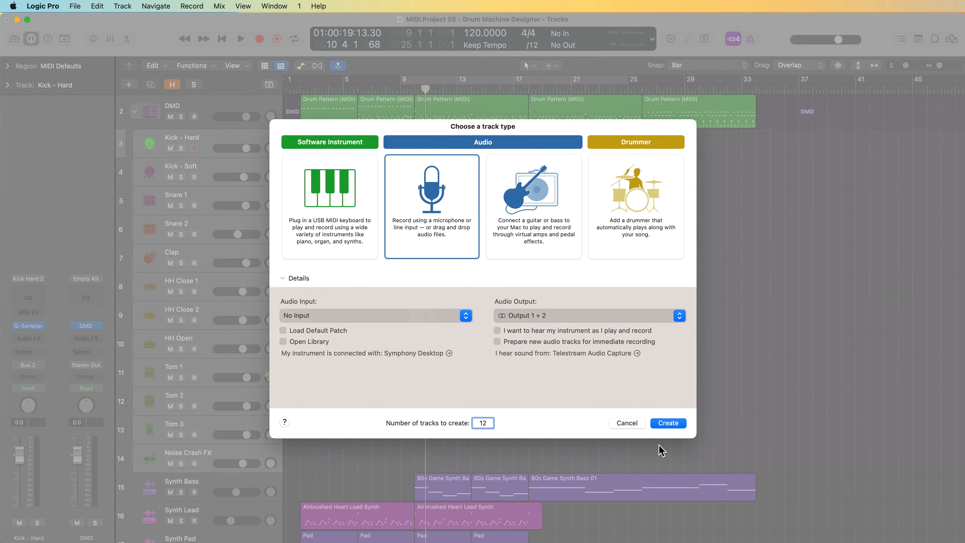
left_click(680, 422)
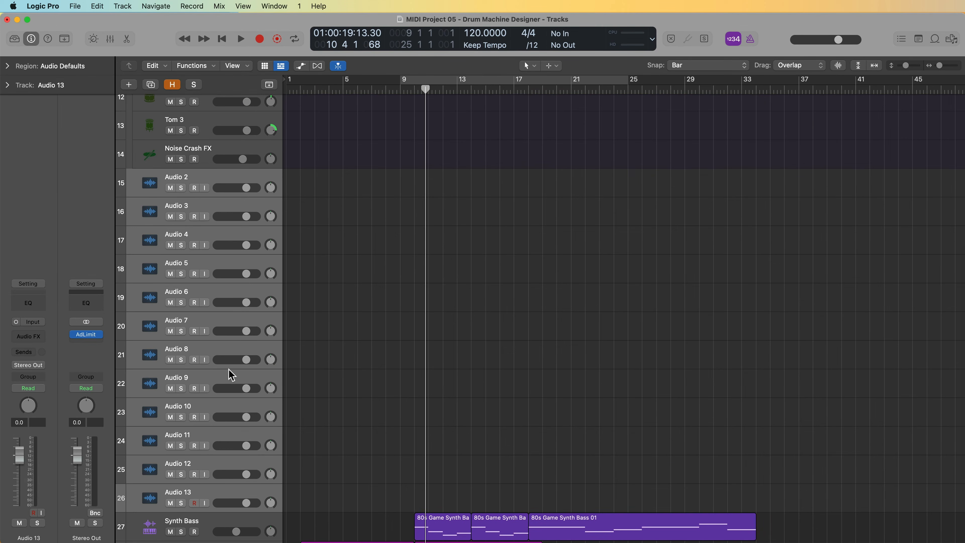
Rename the new audio tracks after the drum pads, starting with Kick - Hard, Kick - Soft, Snare 1 and Snare 2.
scroll(357, 340, "up", 1)
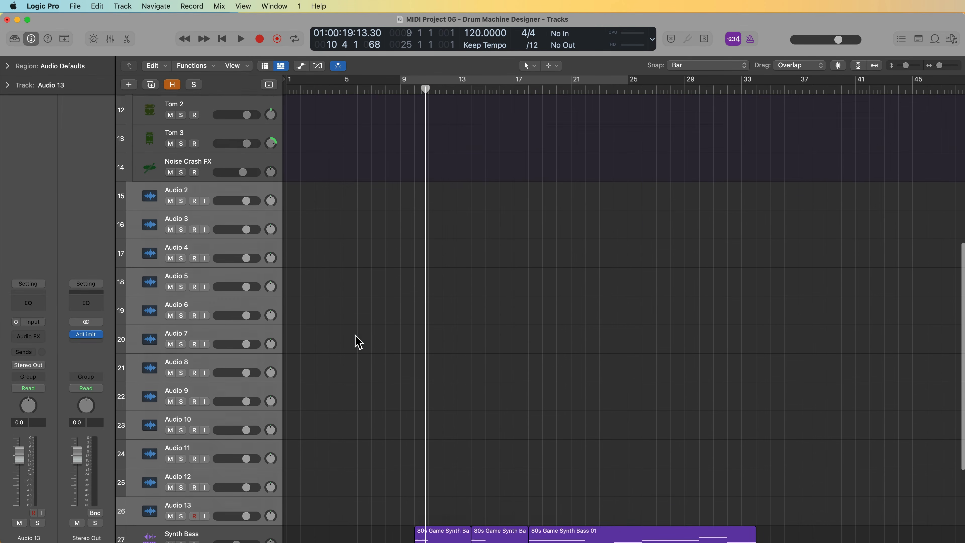
scroll(359, 341, "up", 10)
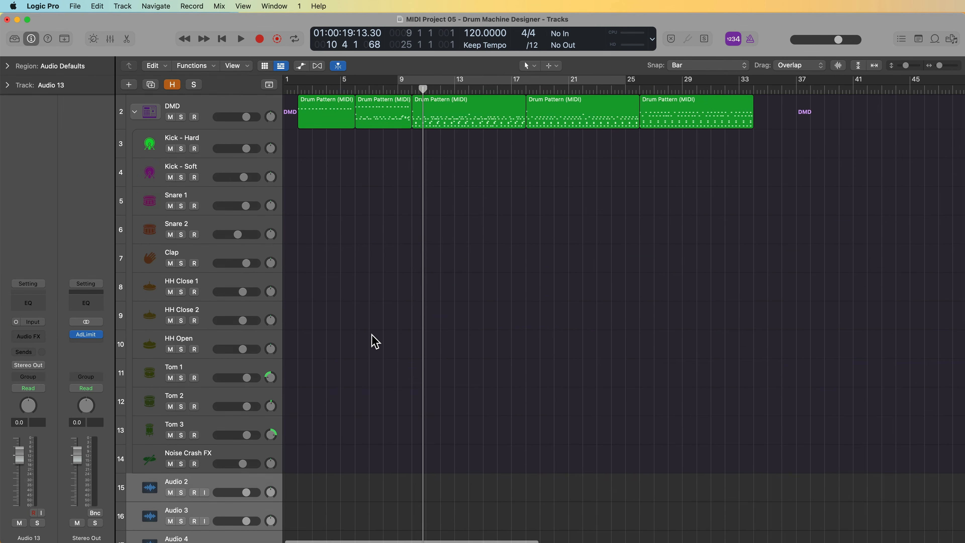
left_click(215, 484)
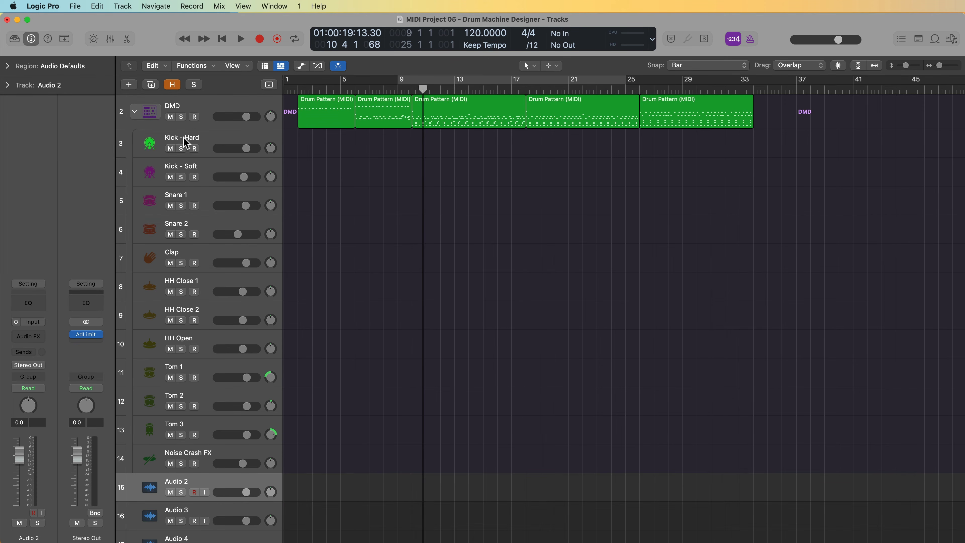
double_click(186, 480)
type("Kick - Hard")
key("Tab")
type("Kick - Soft")
key("Tab")
type("Snre")
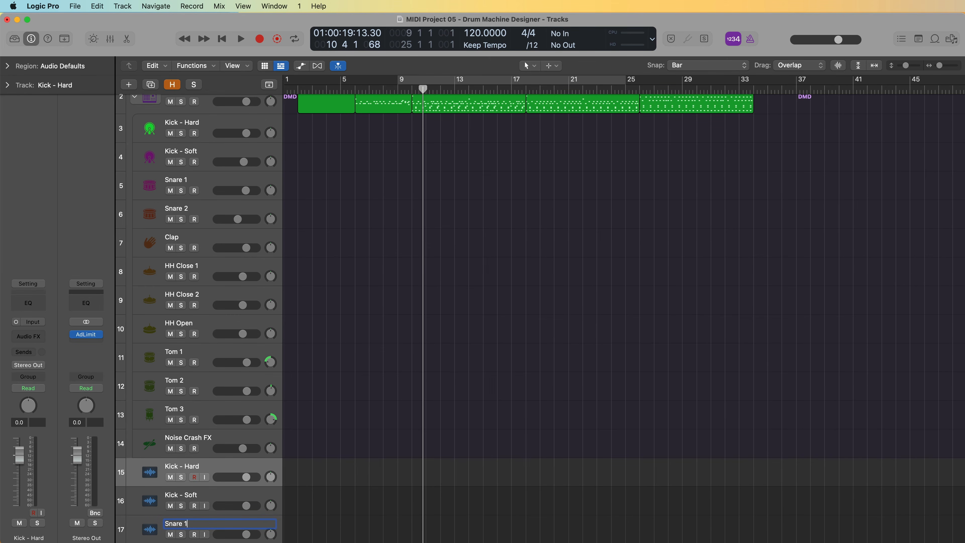
key("Tab")
type("Snare 2")
key("Tab")
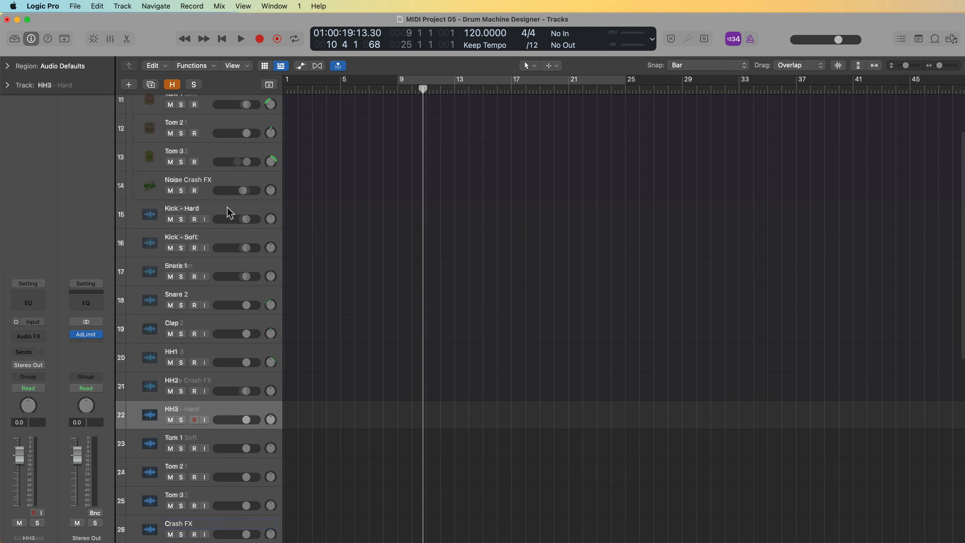
Select the twelve new audio tracks from Kick - Hard to Crash FX and switch their channel strips to stereo input in the mixer.
left_click(226, 208)
left_click(231, 523, "shift")
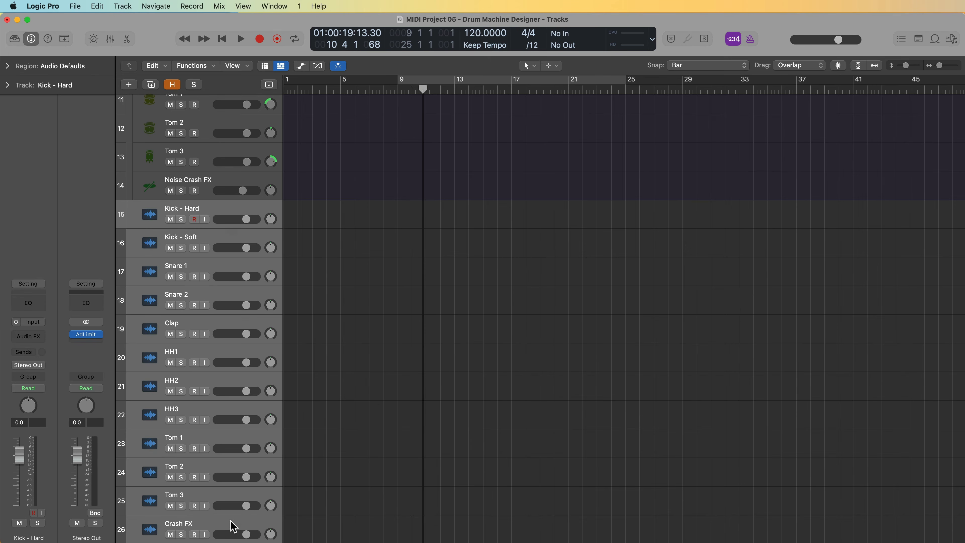
key("x")
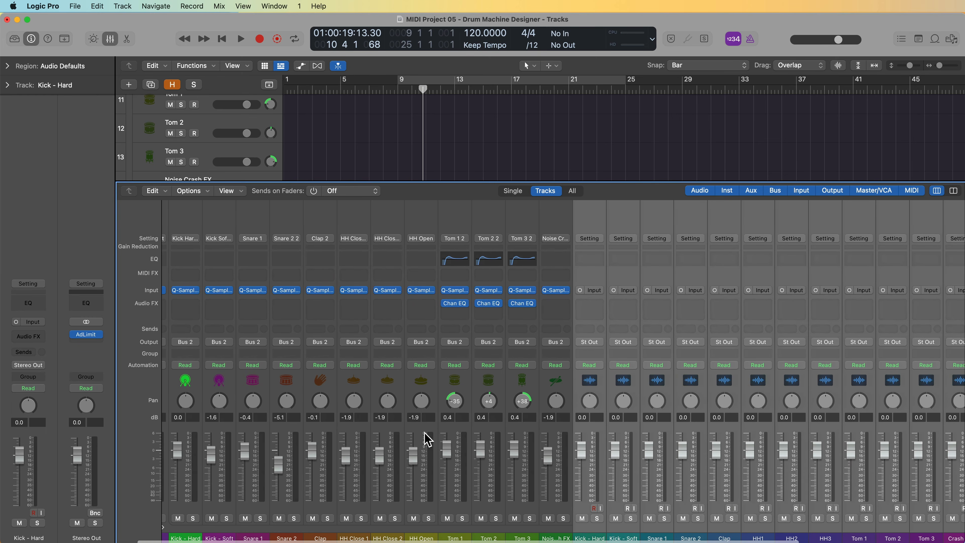
scroll(425, 440, "right", 5)
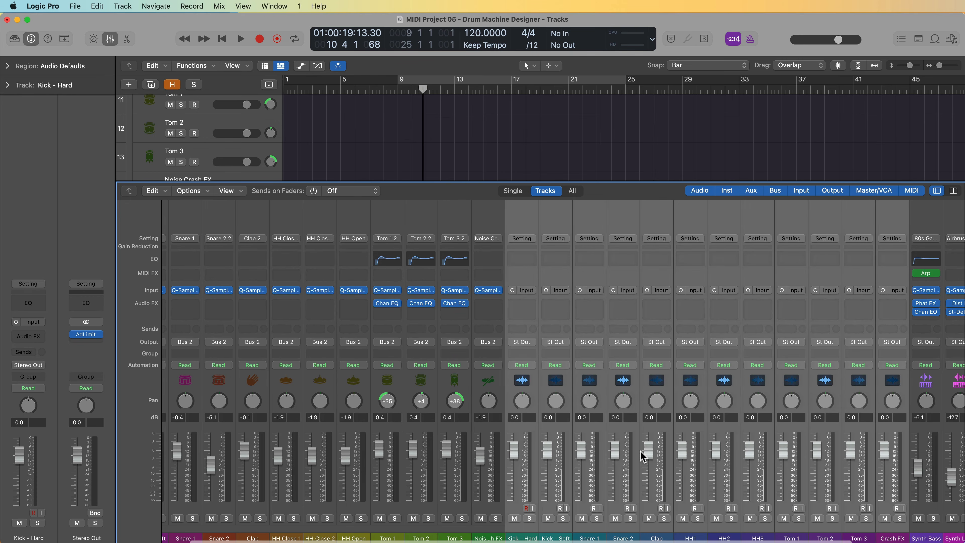
scroll(652, 450, "left", 5)
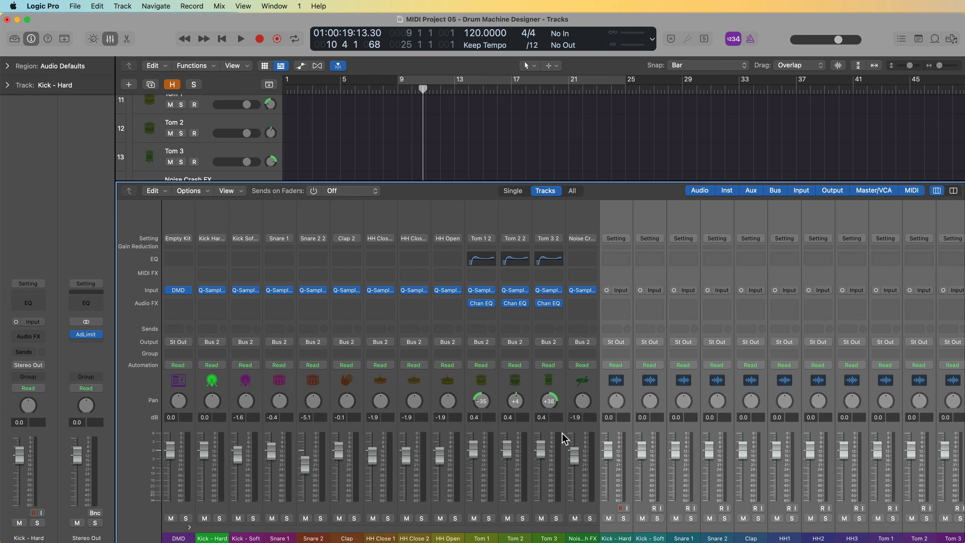
scroll(536, 428, "right", 4)
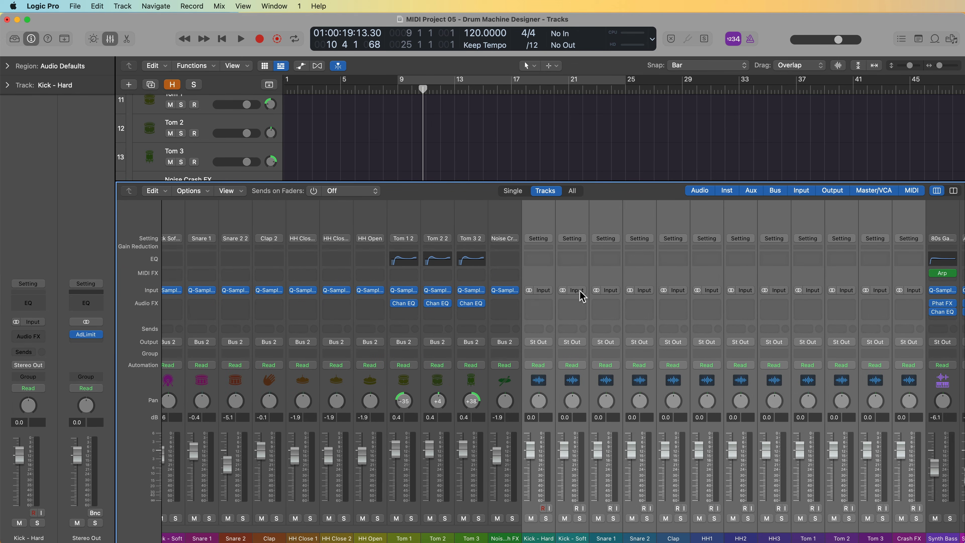
Set the inputs of the twelve selected audio tracks, Kick - Hard to Crash FX, to ascending buses from Bus 3 to Bus 14.
scroll(651, 419, "left", 1)
scroll(650, 419, "left", 2)
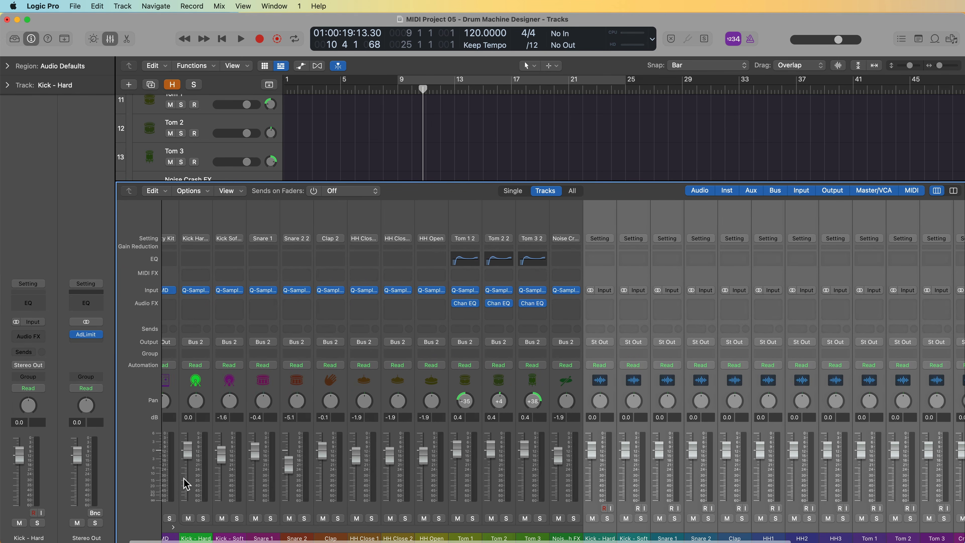
scroll(583, 490, "right", 3)
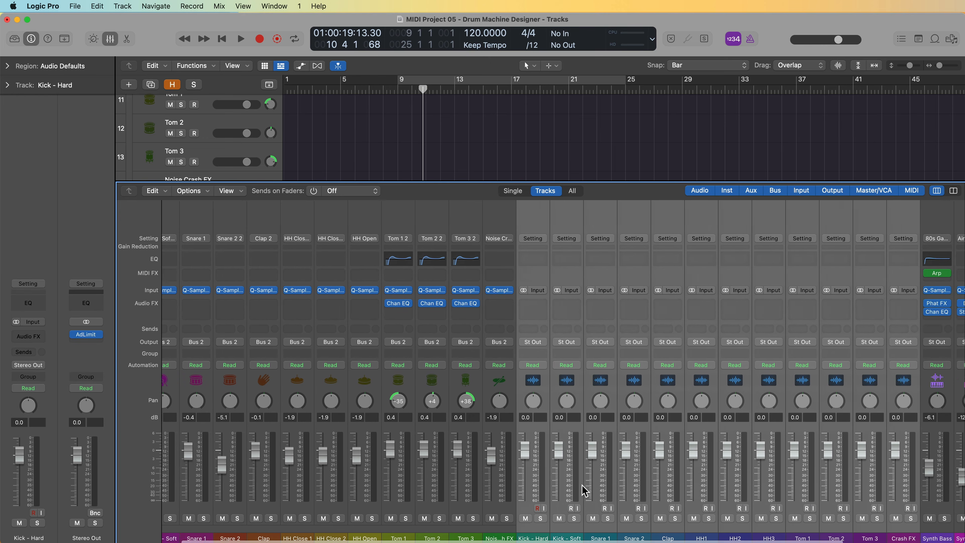
scroll(584, 490, "right", 2)
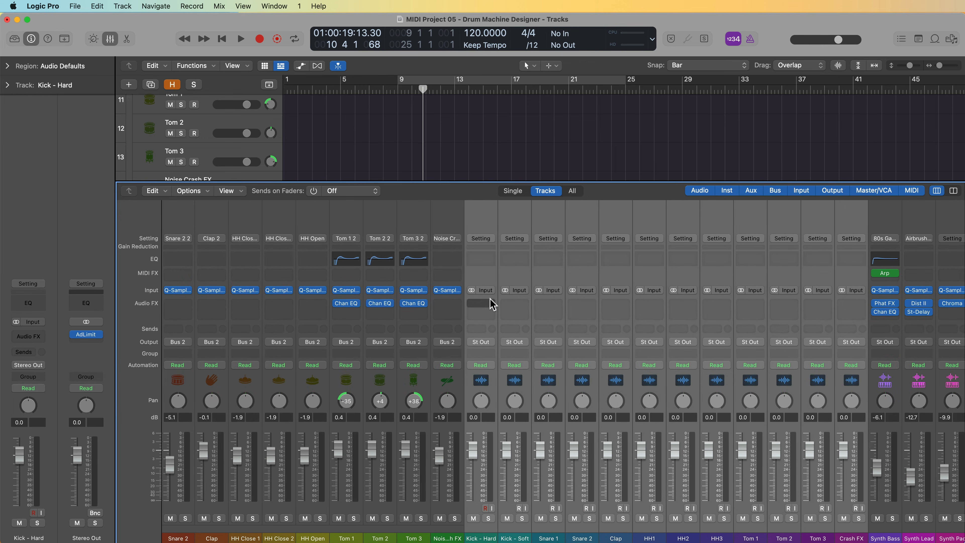
left_click(481, 290)
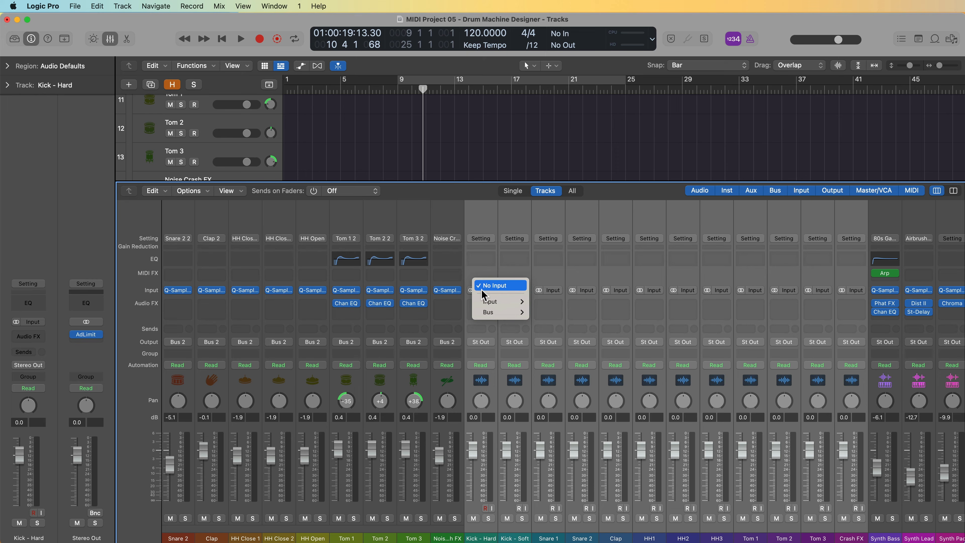
mouse_move(499, 315)
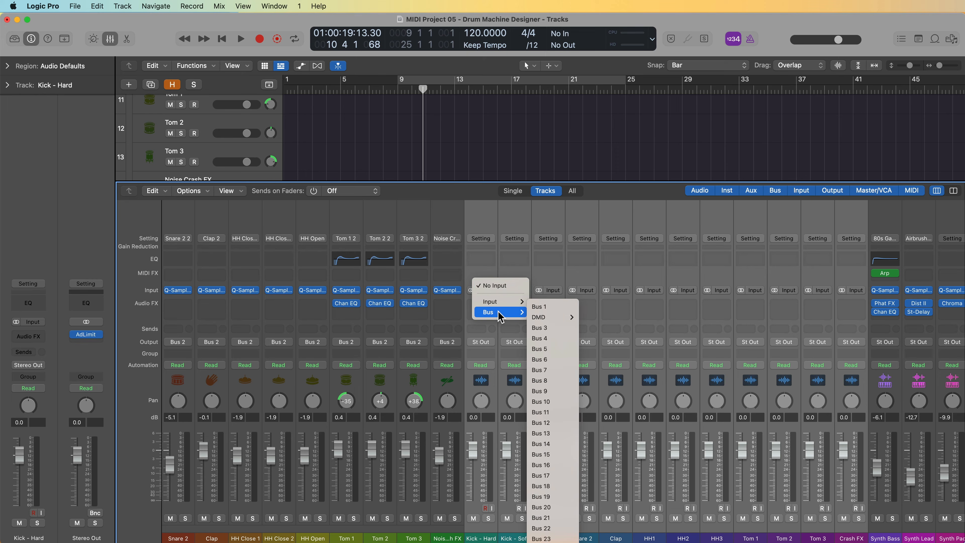
left_click(550, 327)
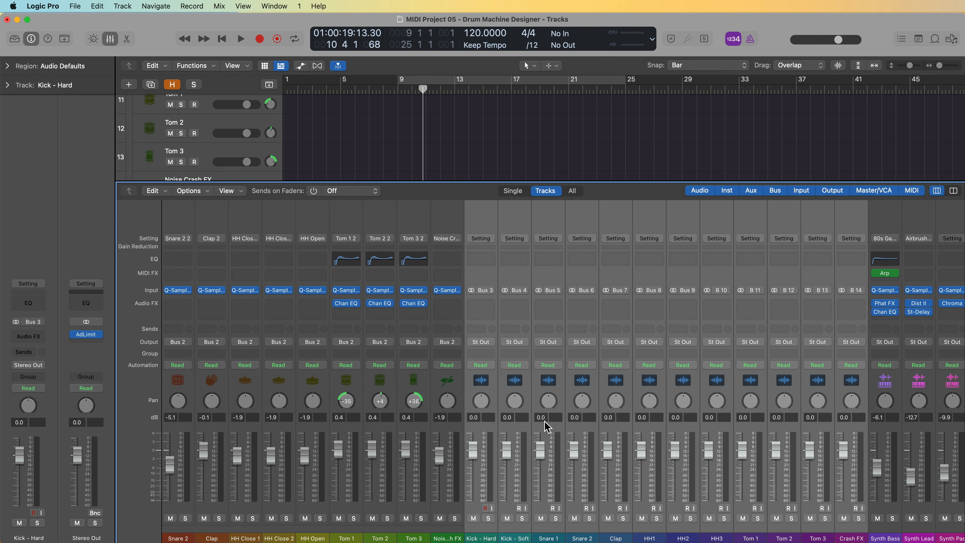
Select the drum pad channel strips from Kick - Hard to Noise Crash FX and route their outputs to ascending buses, Bus 3 to Bus 14.
scroll(545, 421, "left", 5)
left_click_drag(215, 217, 576, 214)
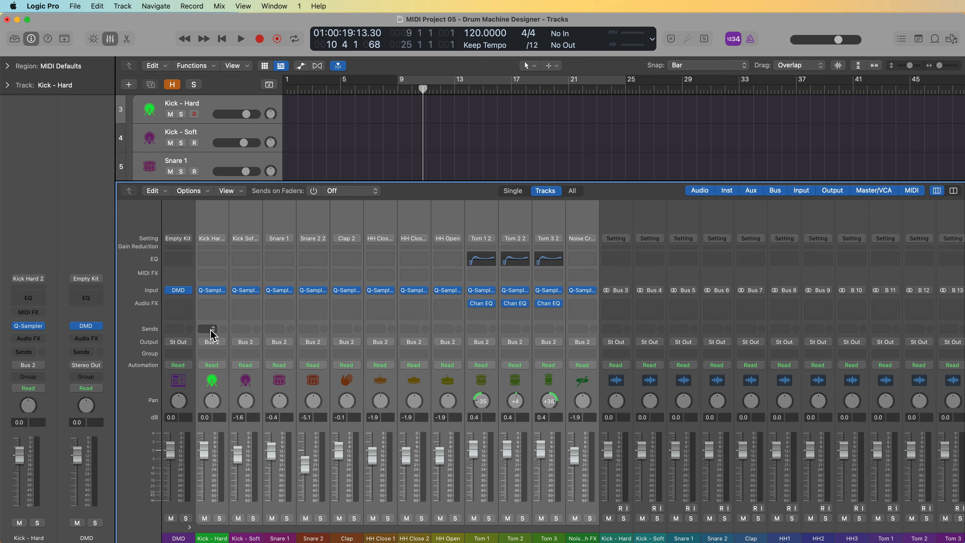
left_click(213, 342)
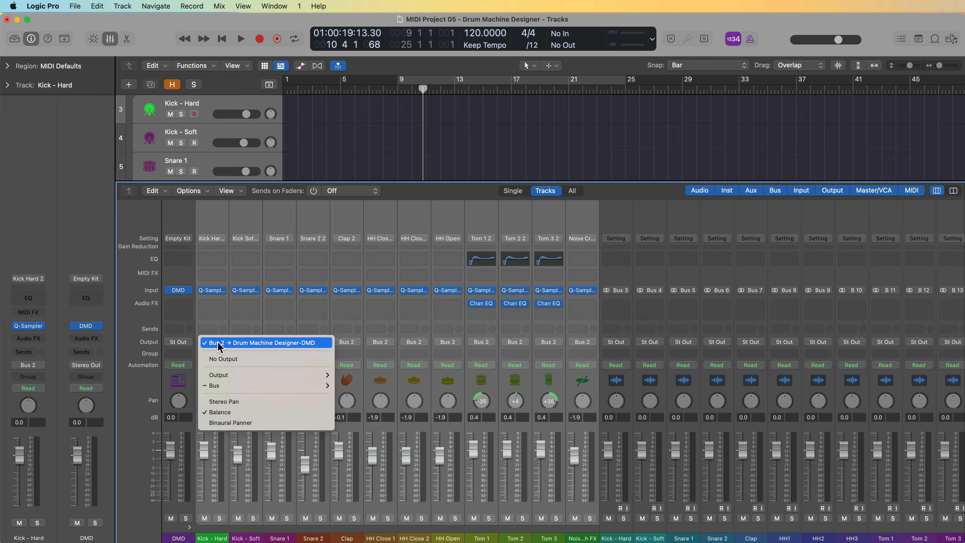
mouse_move(232, 388)
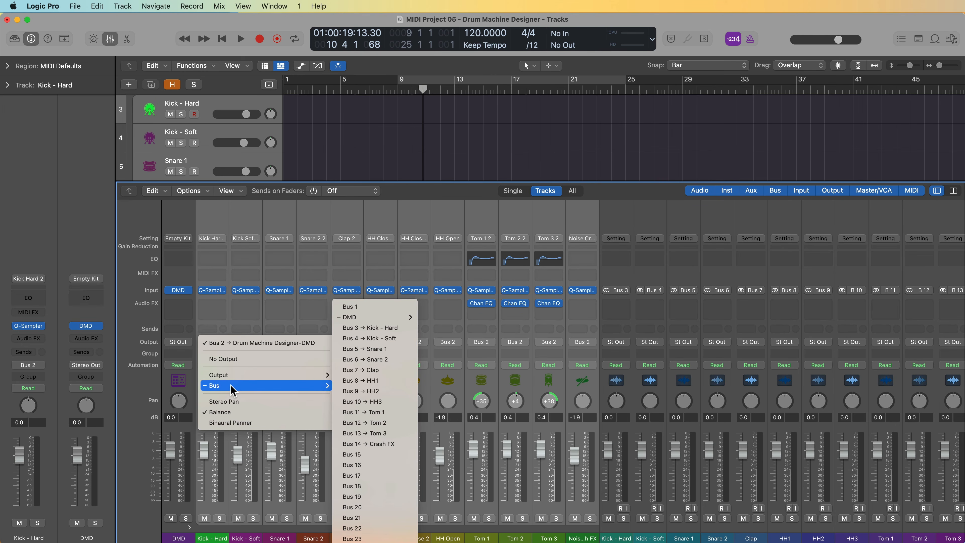
left_click(375, 328, "alt")
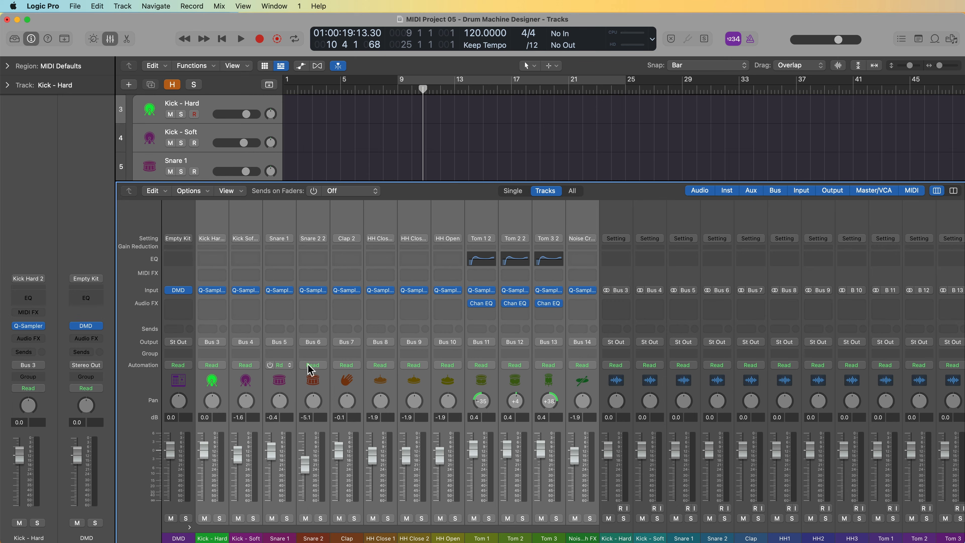
scroll(531, 354, "right", 5)
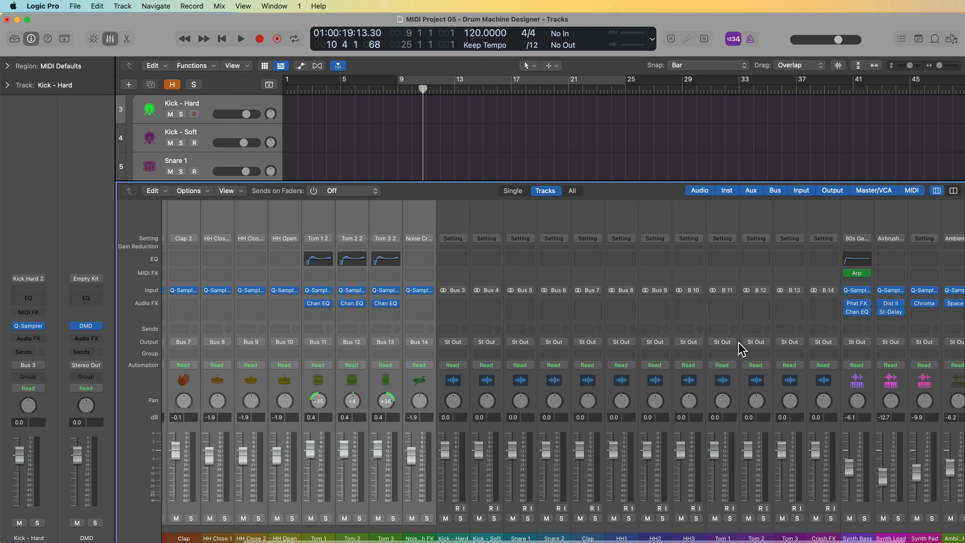
Reset the pan of the Tom 1, Tom 2 and Tom 3 drum pad channel strips to center.
key("x")
key("x")
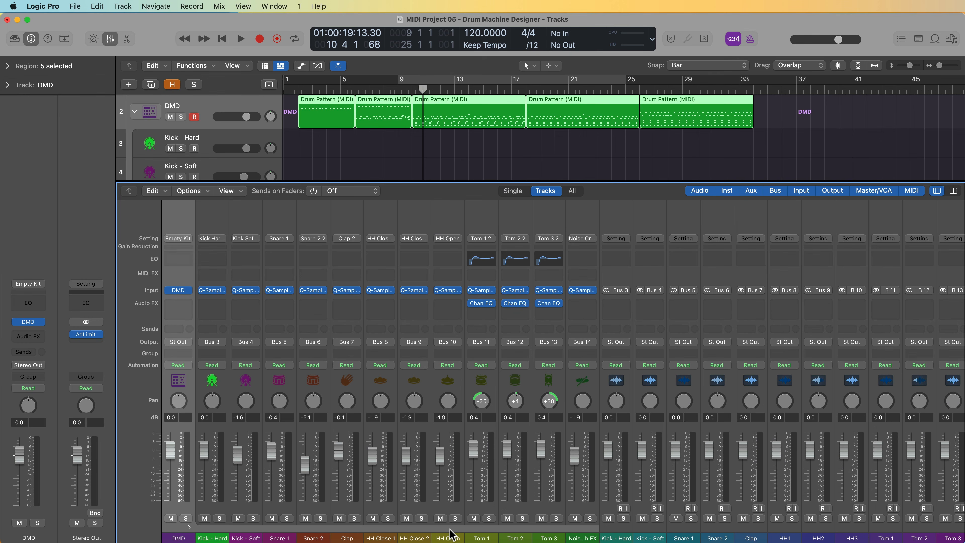
left_click(481, 401, "alt")
left_click(515, 401, "alt")
left_click(554, 406, "alt")
scroll(576, 458, "right", 1)
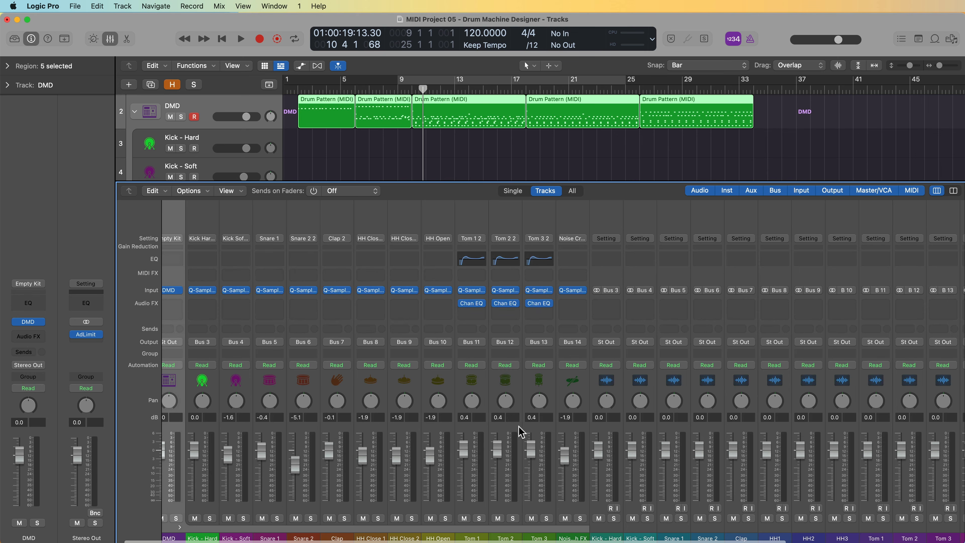
scroll(446, 431, "left", 1)
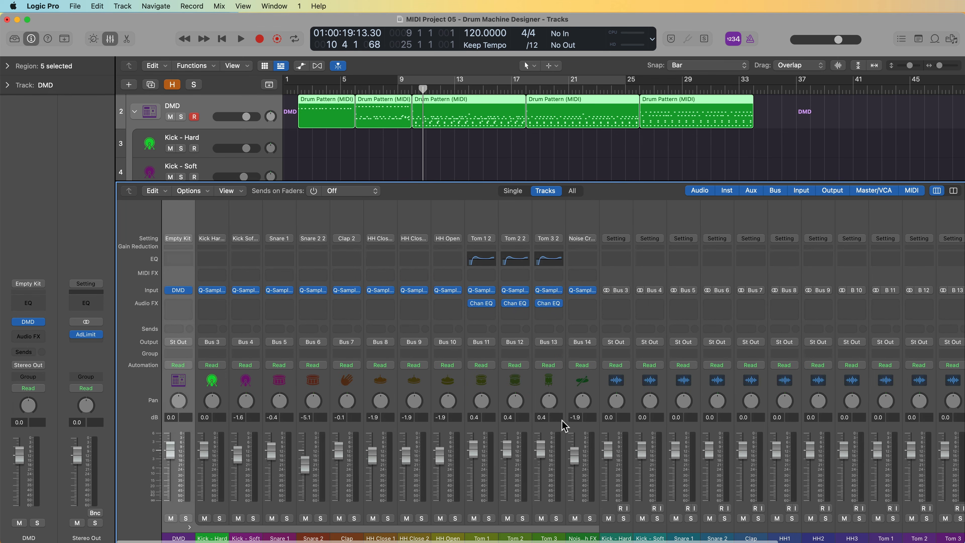
Collapse the DMD track stack and record-enable the twelve audio tracks from Kick - Hard to Crash FX.
key("x")
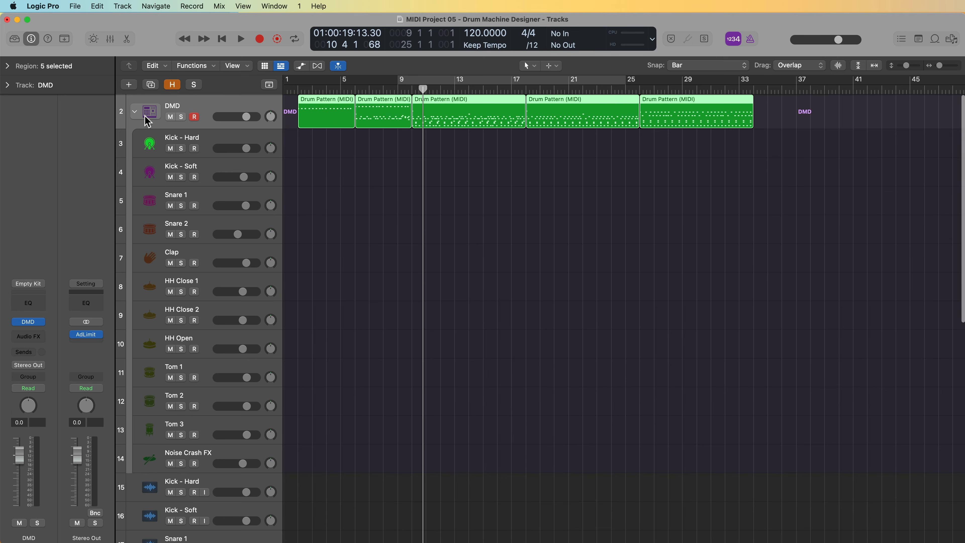
left_click(135, 111)
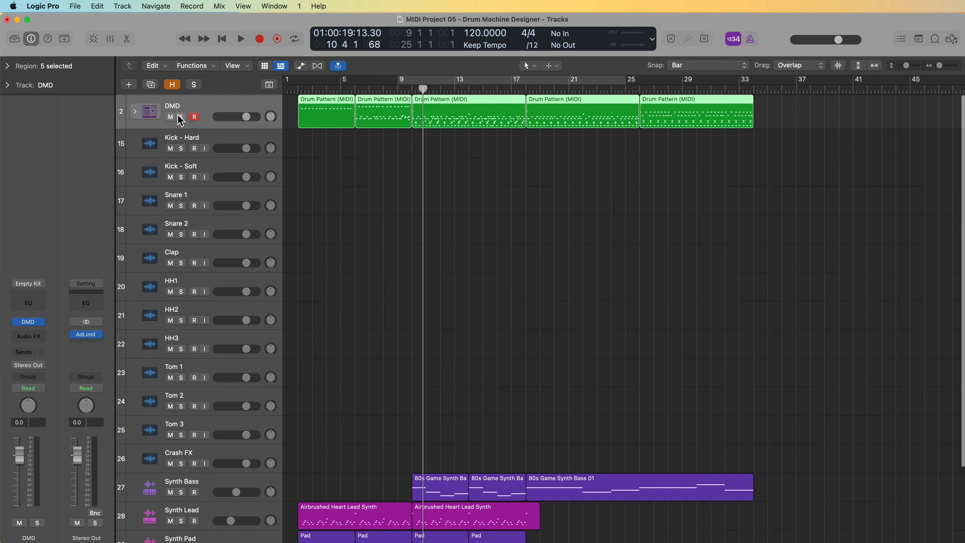
left_click(222, 140)
left_click(211, 458, "shift")
left_click(194, 463)
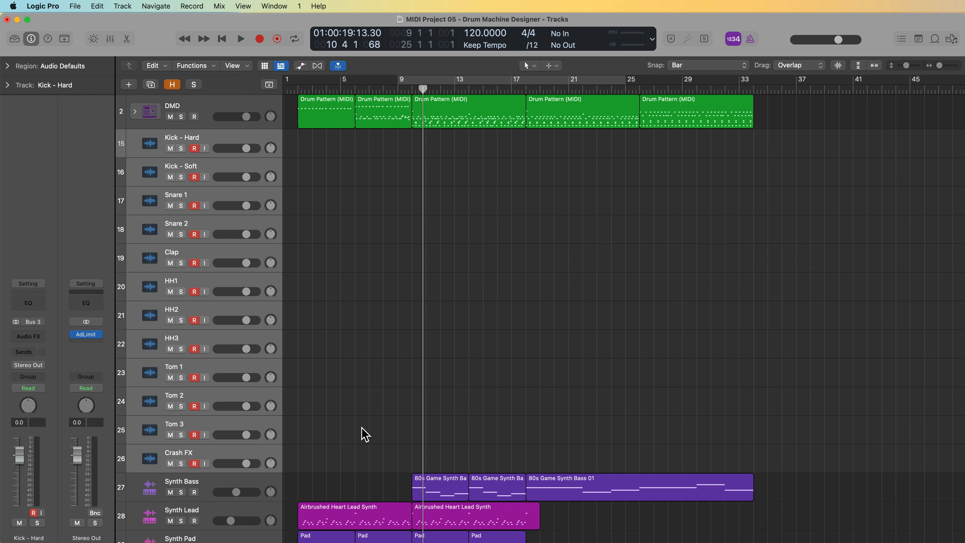
Record the drum pattern onto the twelve armed audio tracks up to about bar 13 and deselect the recorded regions.
key("r")
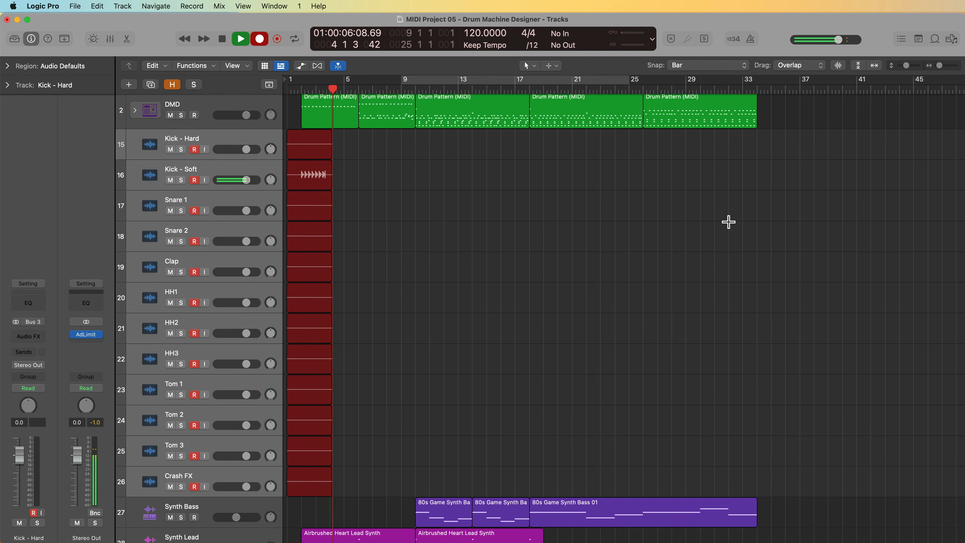
scroll(728, 221, "up", 5)
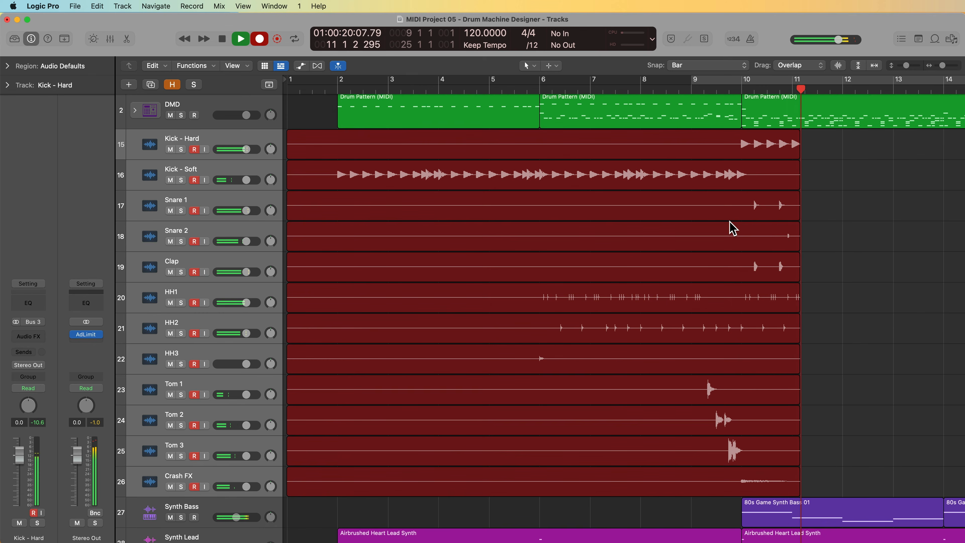
key("space")
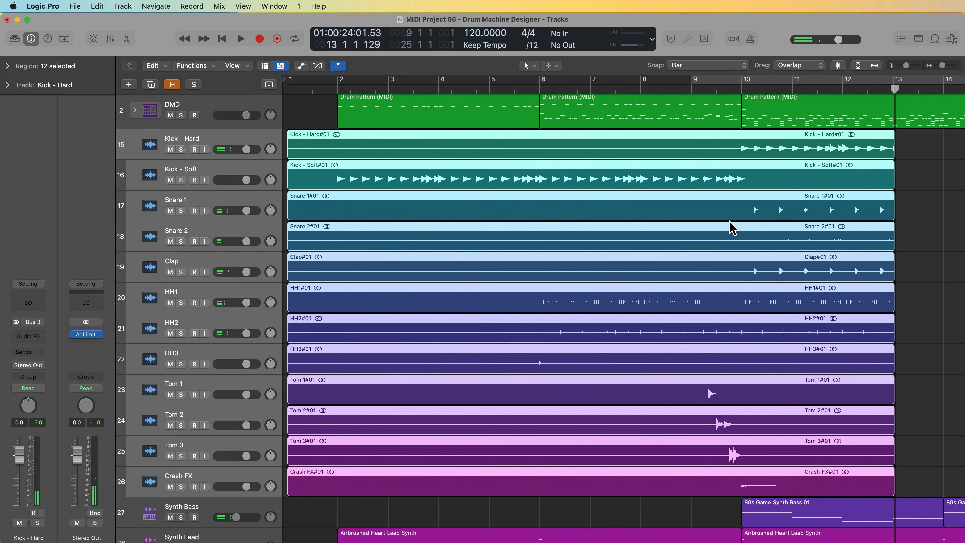
left_click(916, 236)
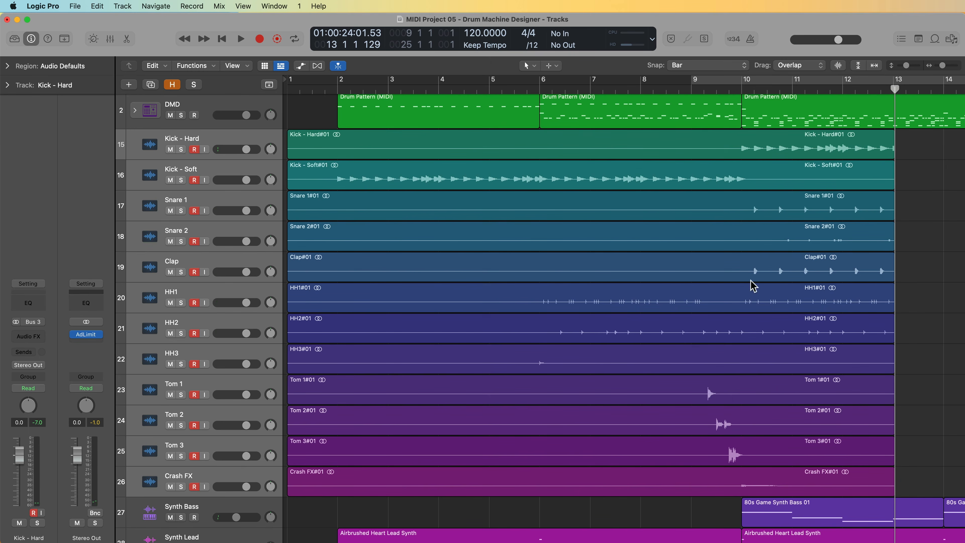
Rename the HH1 audio track as Hi-Hat.
left_click(262, 299)
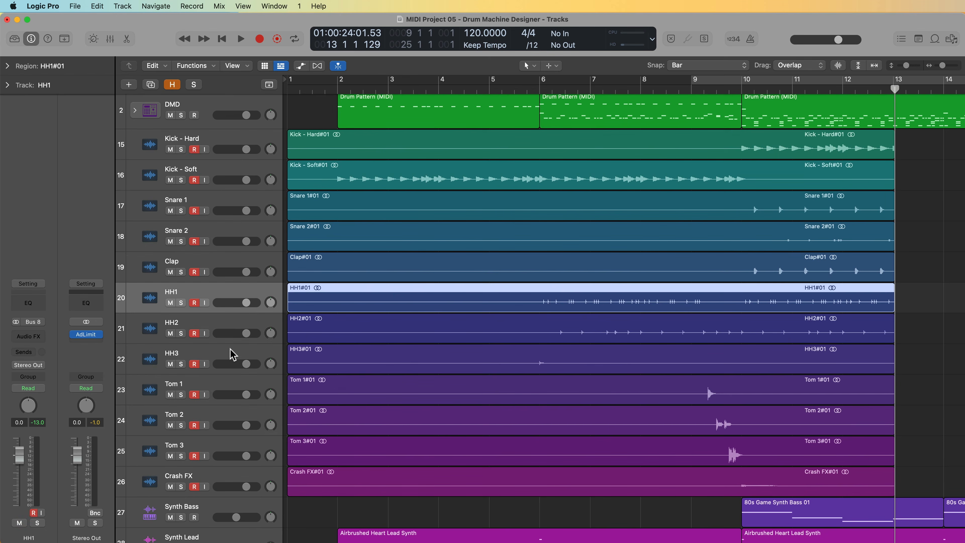
left_click(232, 354, "shift")
left_click(954, 309)
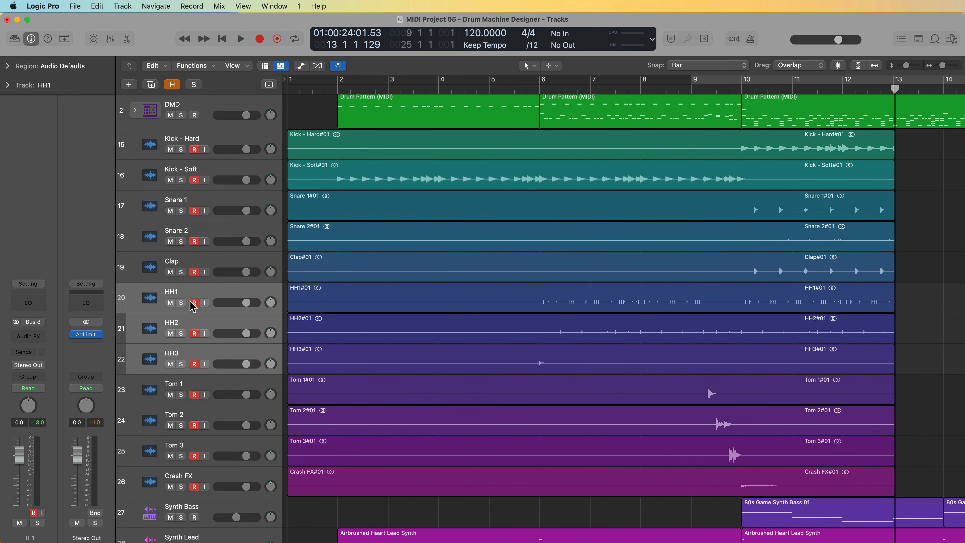
left_click(201, 297)
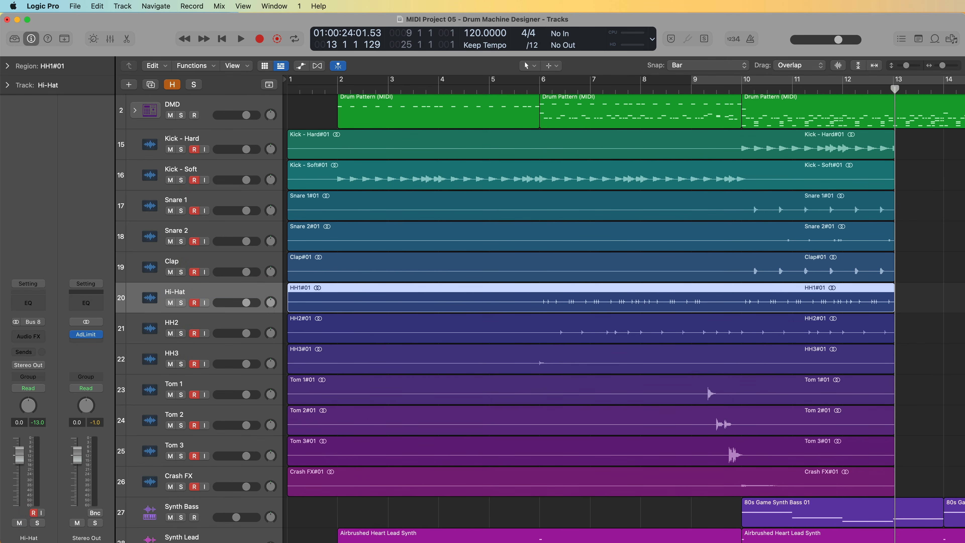
Delete the HH2 and HH3 audio tracks along with their recorded regions and audio files.
key("Down")
key("BackSpace")
key("Return")
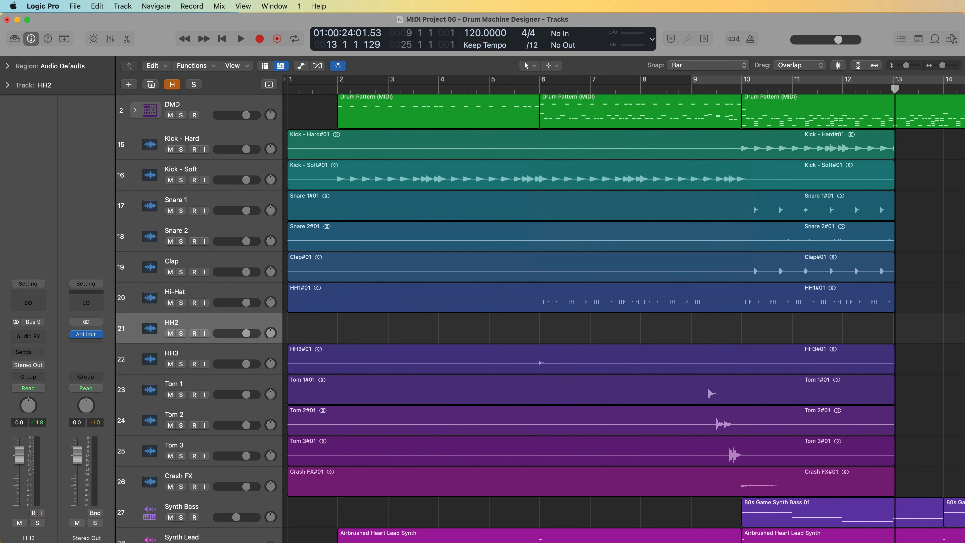
key("BackSpace")
key("BackSpace")
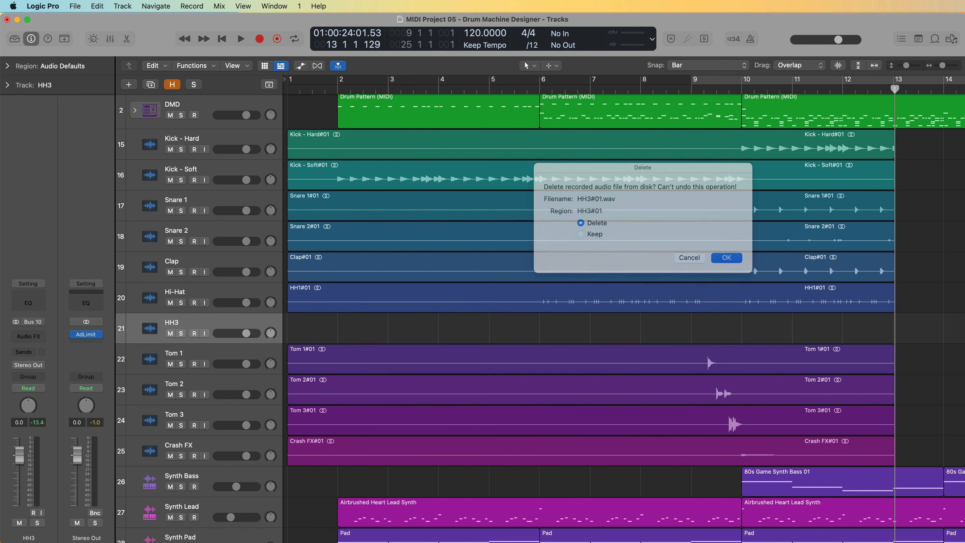
key("Return")
key("BackSpace")
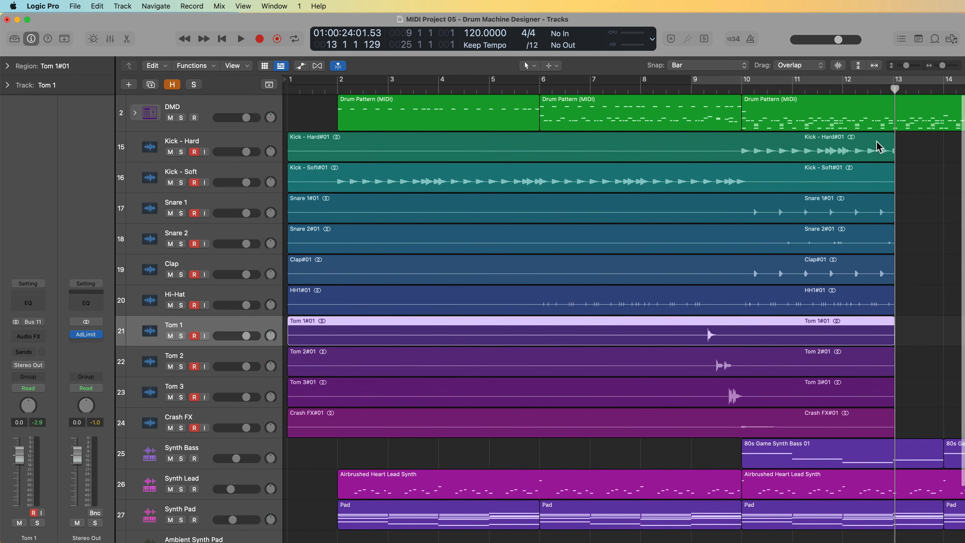
Delete the ten recorded regions on the Kick - Hard to Crash FX audio tracks, including their audio files.
left_click_drag(915, 146, 754, 409)
key("BackSpace")
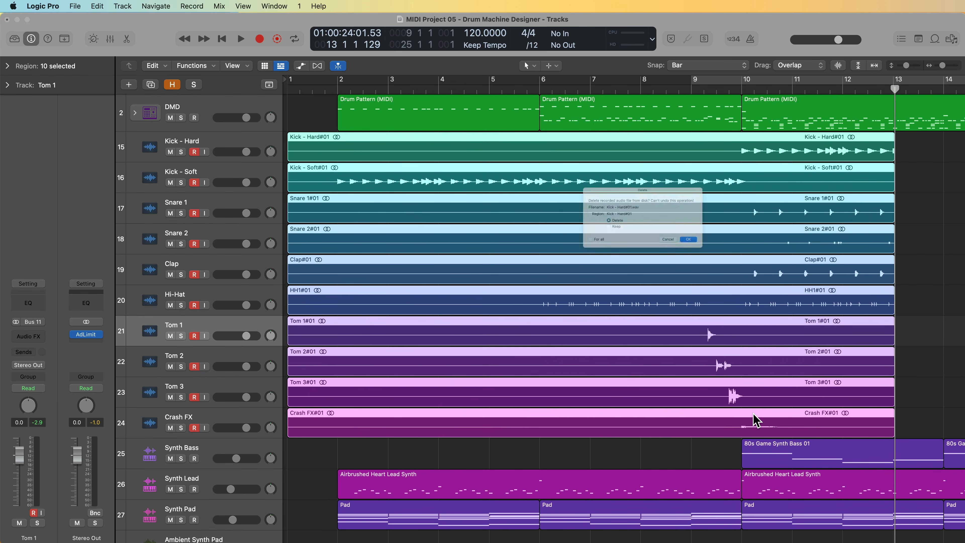
key("Return")
Expand the DMD stack in the mixer and route the outputs of HH Close 1, HH Close 2 and HH Open to Bus 8.
key("x")
left_click(371, 331)
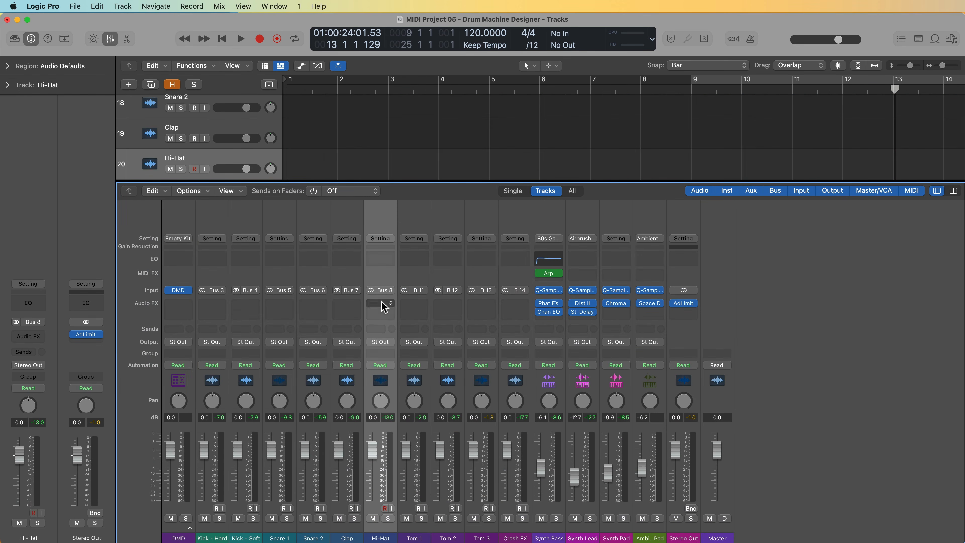
left_click(188, 529)
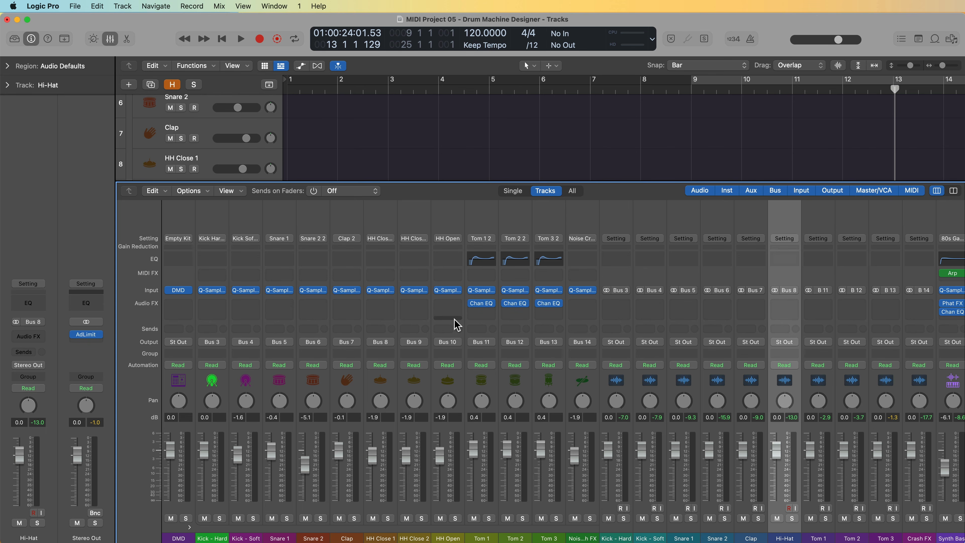
left_click_drag(386, 222, 439, 220)
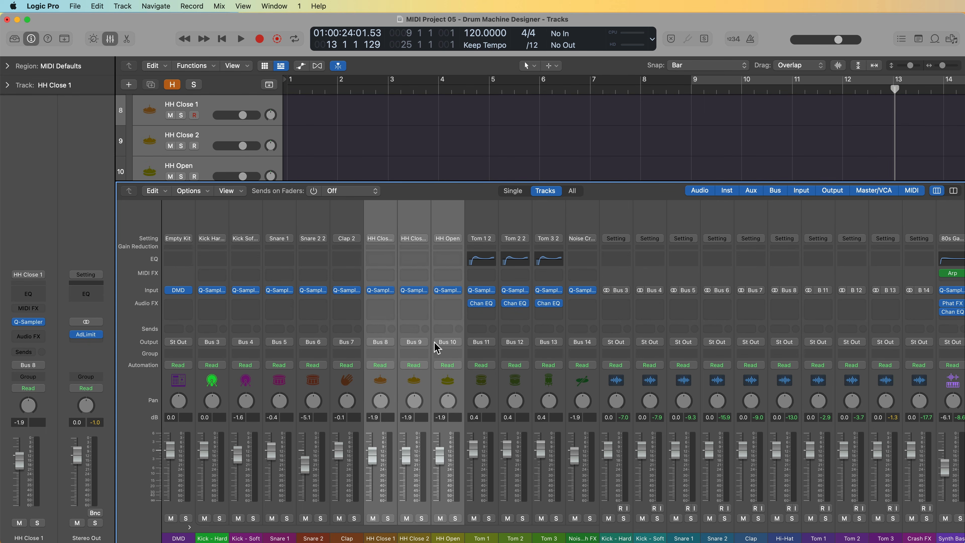
left_click(415, 345)
mouse_move(426, 385)
left_click(509, 380)
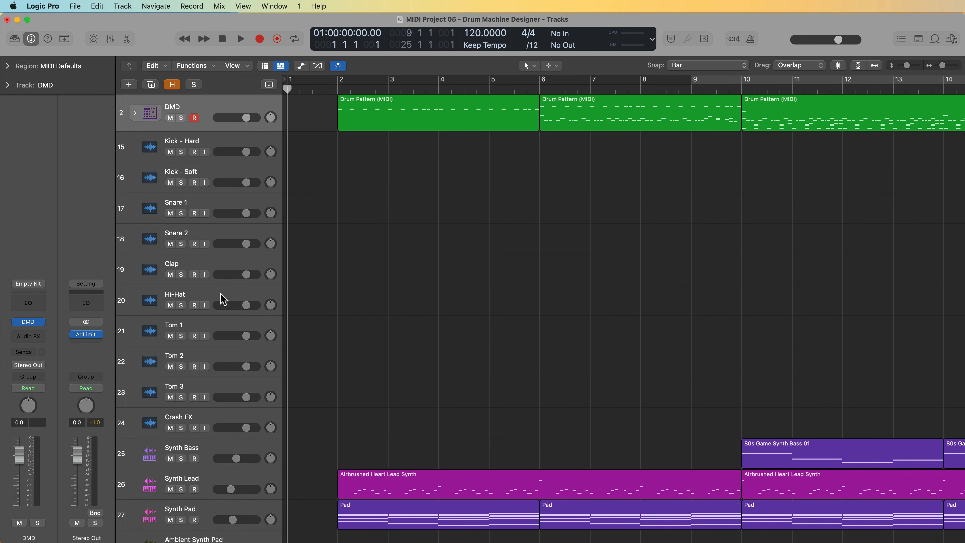
Record-enable the ten audio tracks from Kick - Hard to Crash FX and start recording from bar 1.
left_click(222, 299)
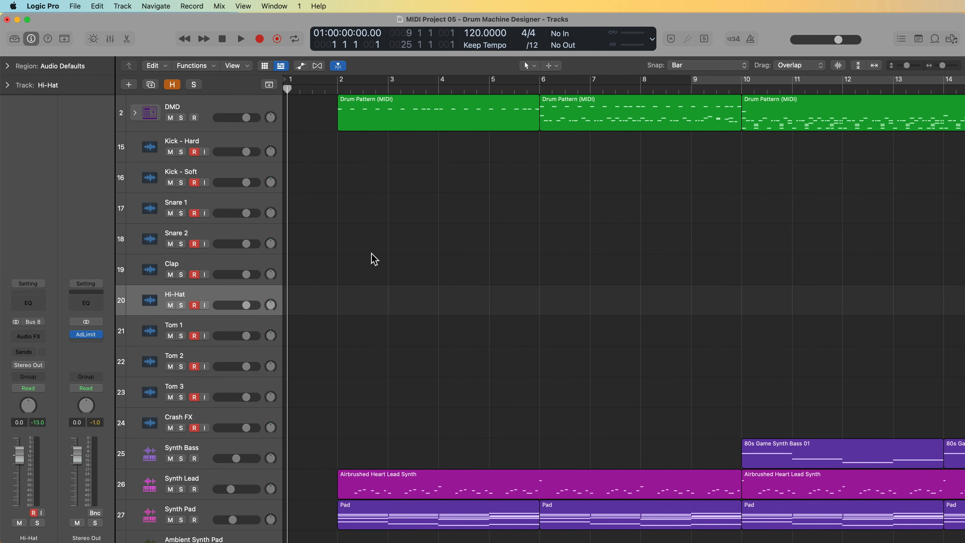
key("e")
key("e")
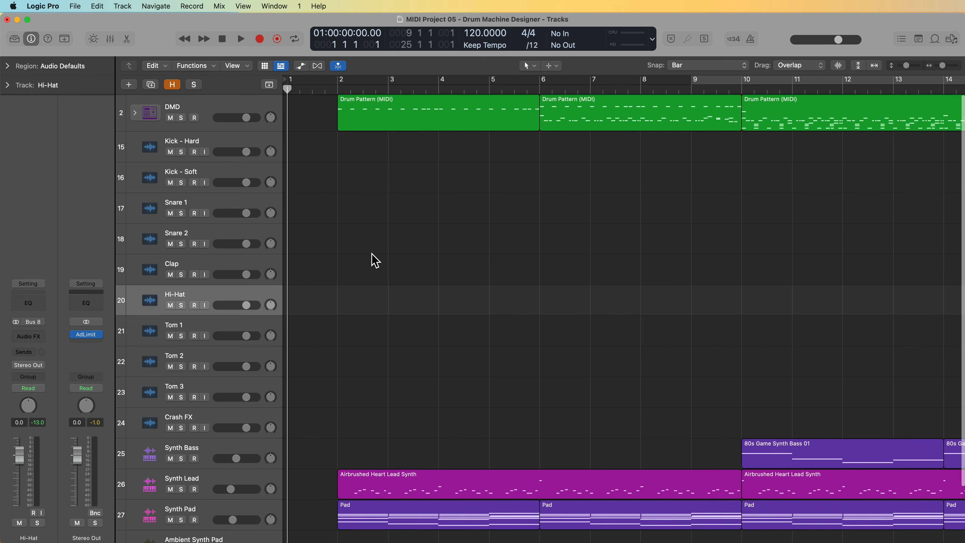
key("r")
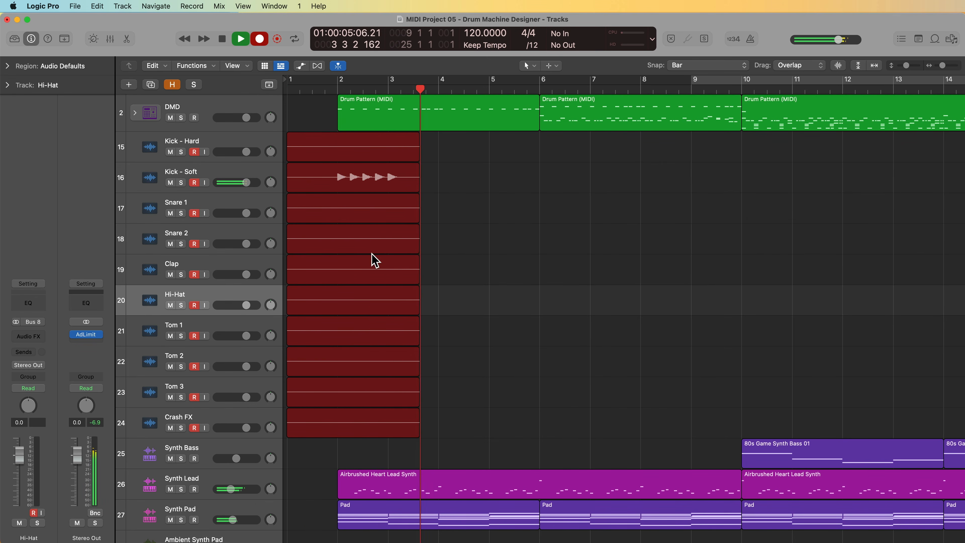
key("super+Down")
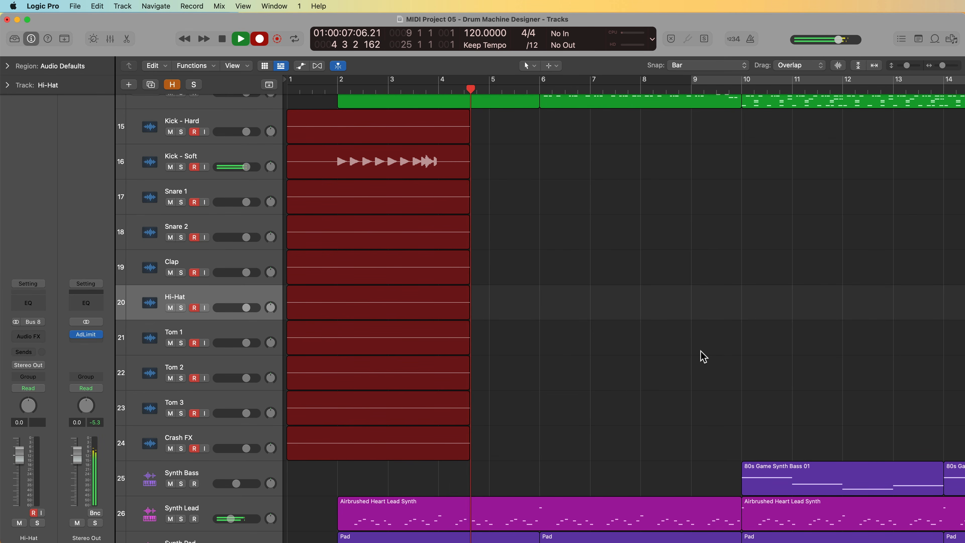
scroll(703, 357, "up", 2)
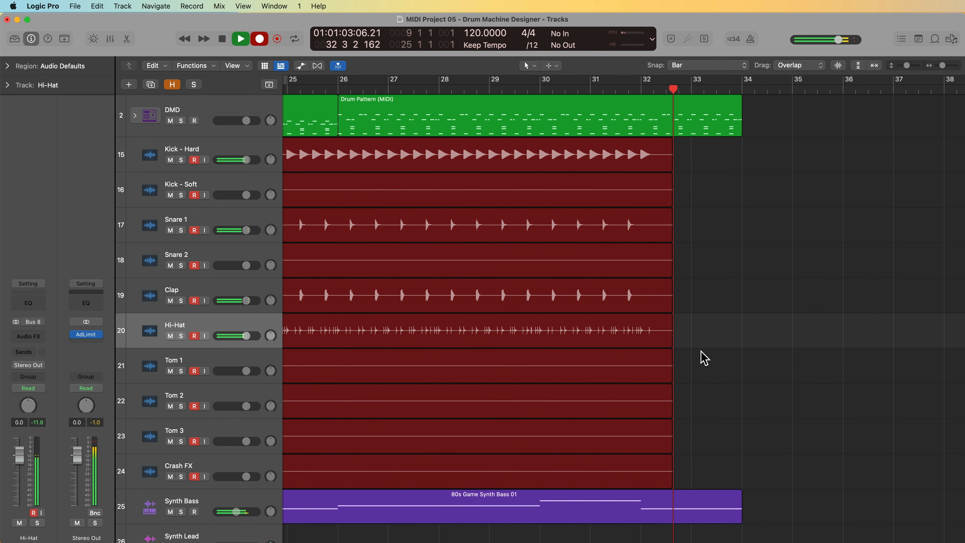
Keep recording the drum audio past the end of the last Drum Pattern region and stop at about bar 35.
key("super+Left")
key("super+Left")
key("super+Left")
key("super+Left")
key("super+Left")
key("super+Left")
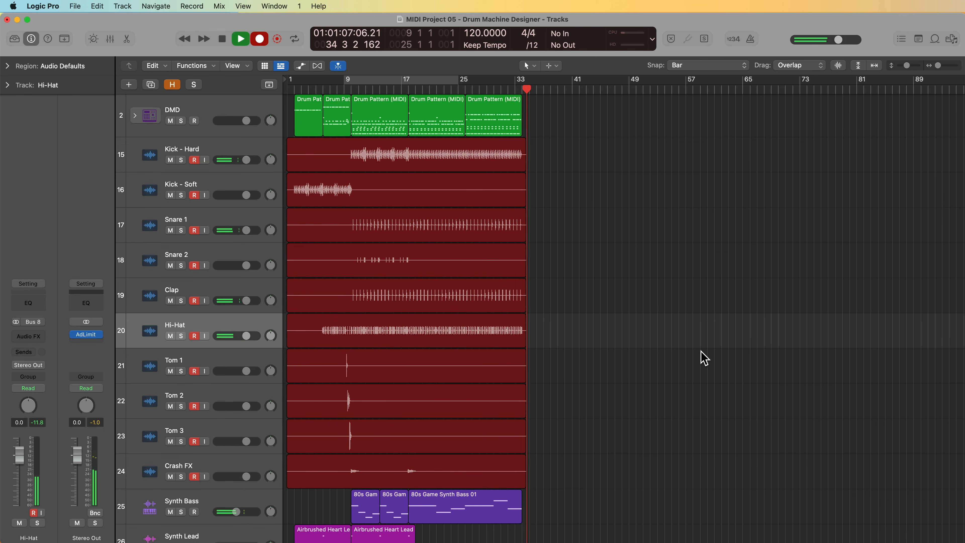
key("space")
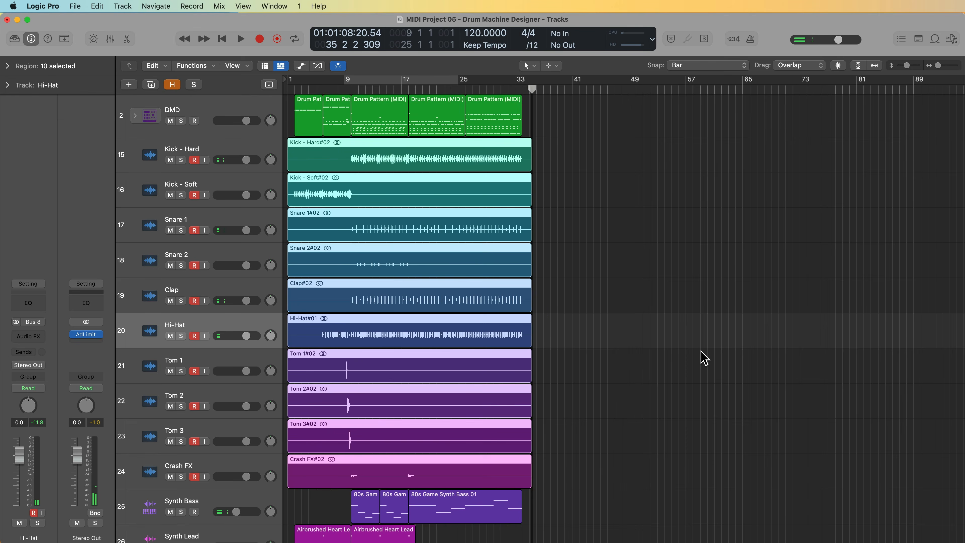
Deselect the recorded regions, return the playhead to the project start and disarm the ten audio tracks.
left_click(575, 311)
key("Return")
key("super+Right")
key("super+Right")
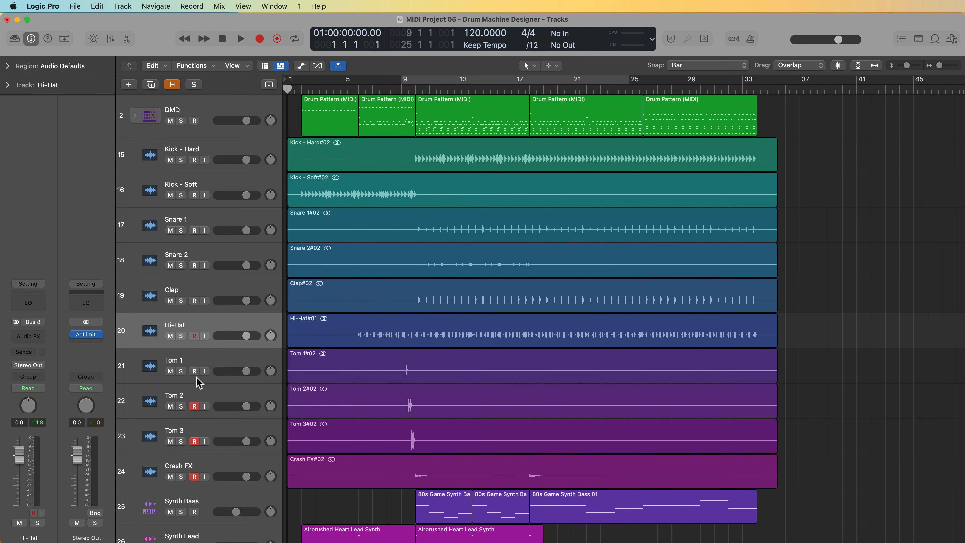
Select the ten recorded drum regions and look at the option for exporting them as audio files.
left_click_drag(831, 152, 494, 463)
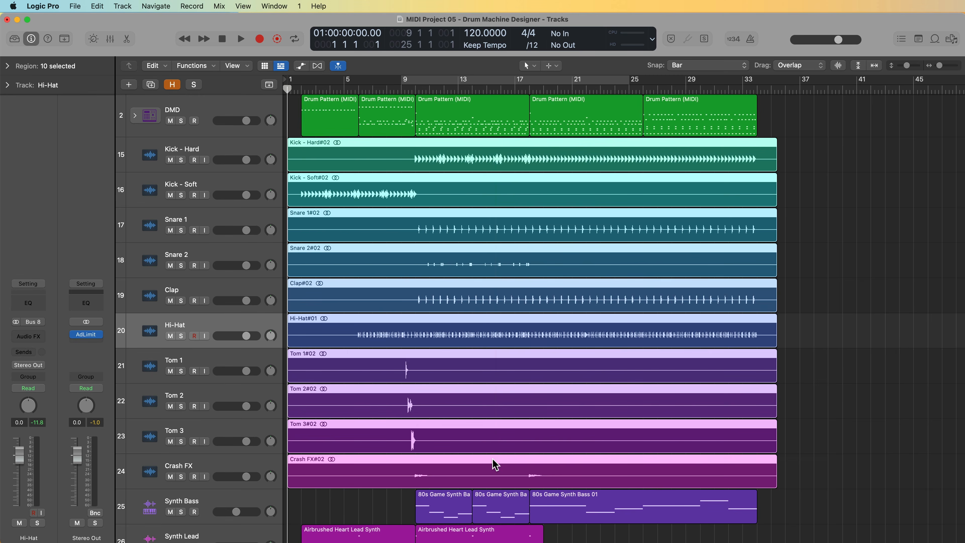
right_click(525, 151)
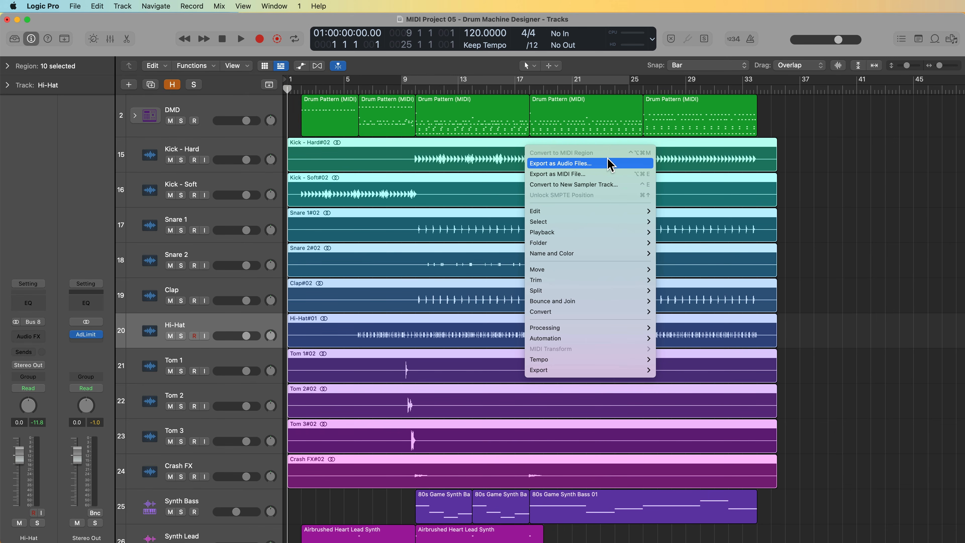
left_click(889, 176)
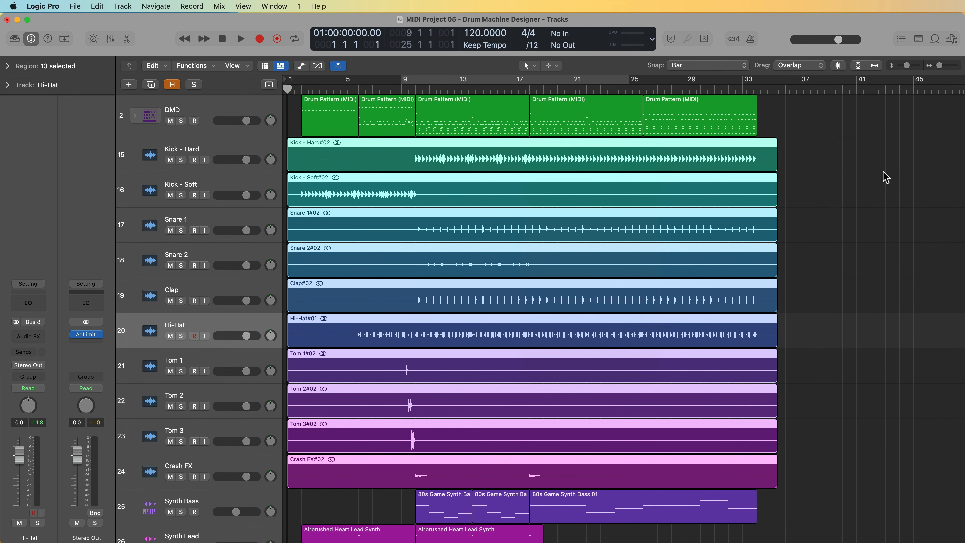
left_click(885, 176)
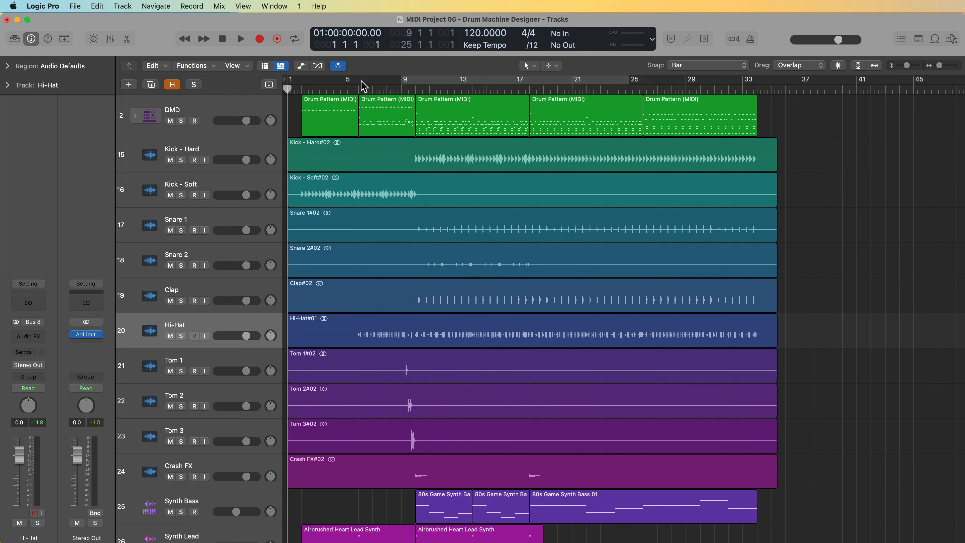
Delete the audio tracks from Kick - Hard to Crash FX together with their recorded regions and audio files.
left_click(222, 152)
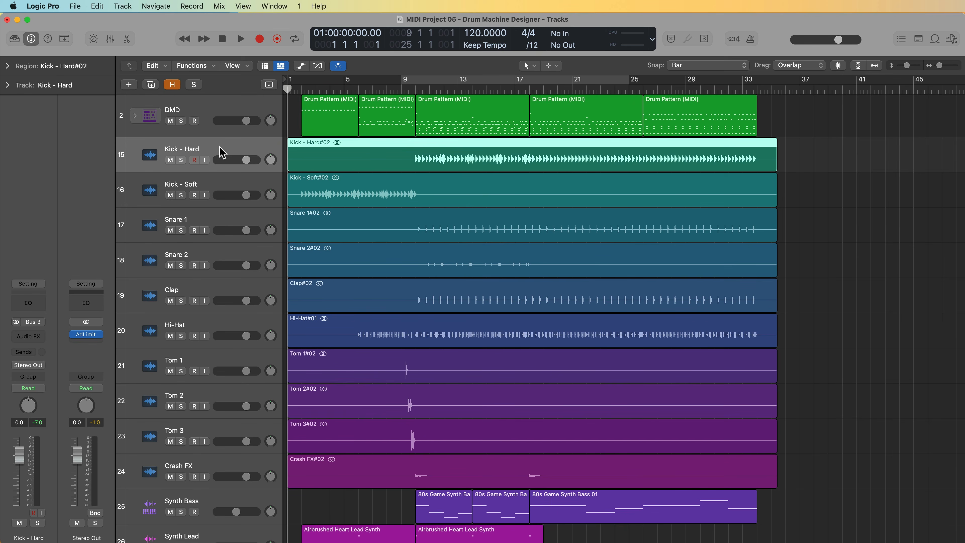
left_click(224, 463, "shift")
key("BackSpace")
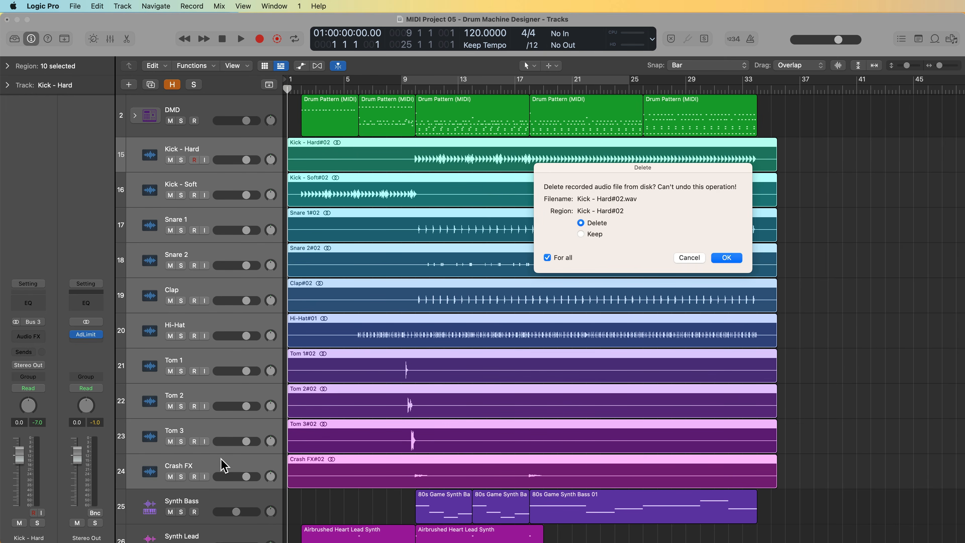
key("Return")
key("super+BackSpace")
Expand the DMD stack in the mixer and route all its pad channels from Kick - Hard to Noise Crash FX to Bus 2.
key("x")
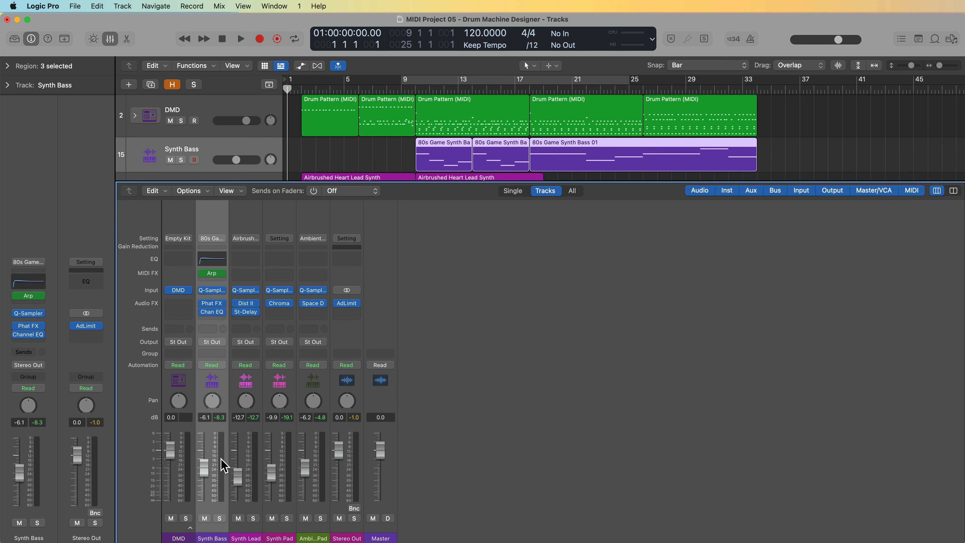
left_click(190, 527)
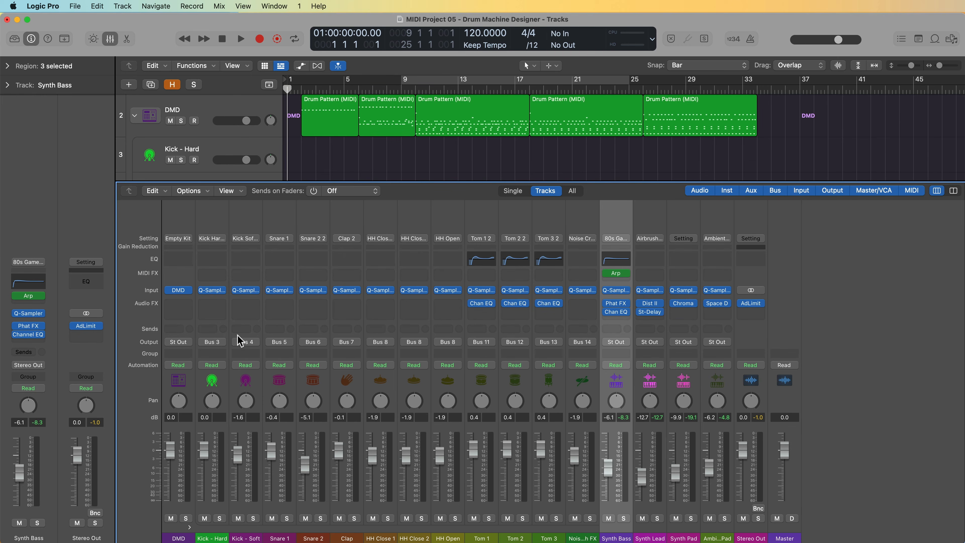
left_click_drag(211, 216, 567, 344)
left_click(578, 343)
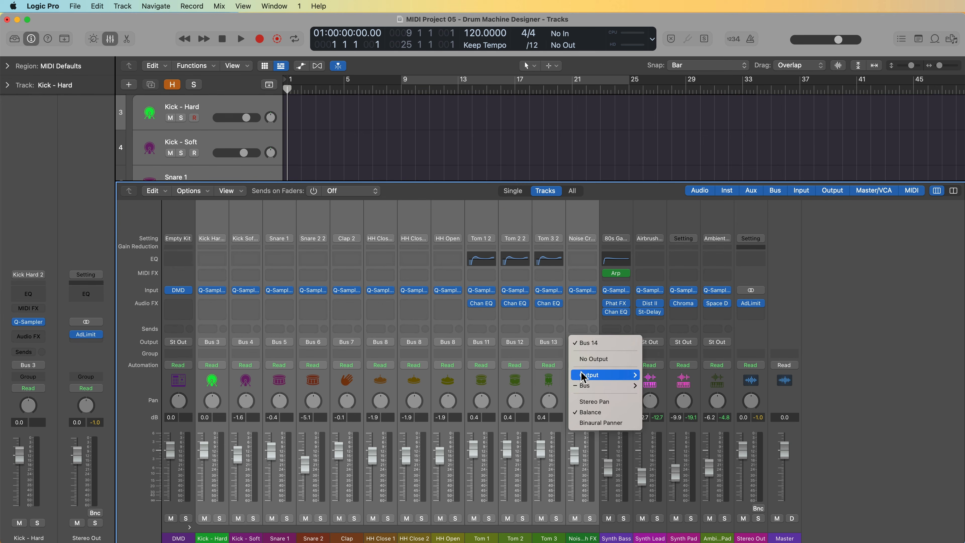
mouse_move(608, 384)
mouse_move(675, 319)
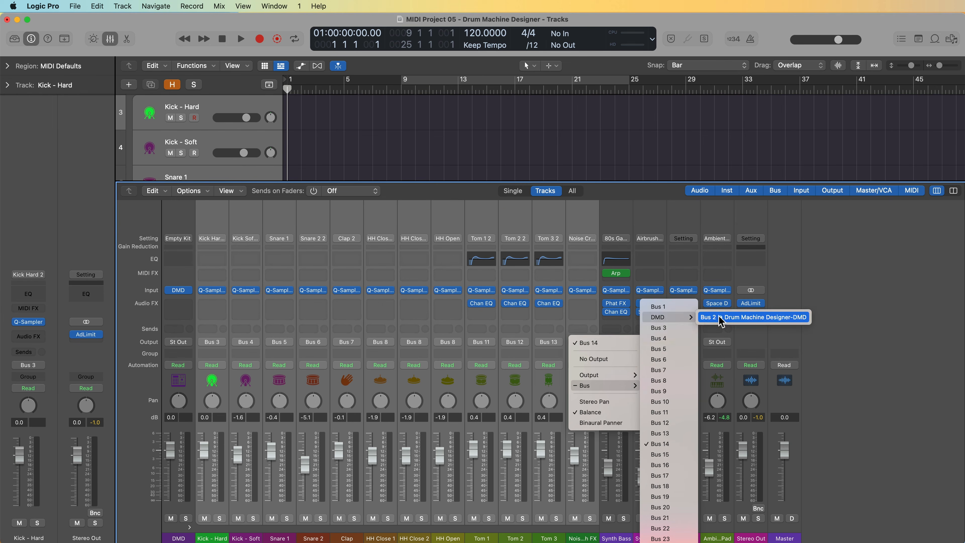
left_click(753, 317)
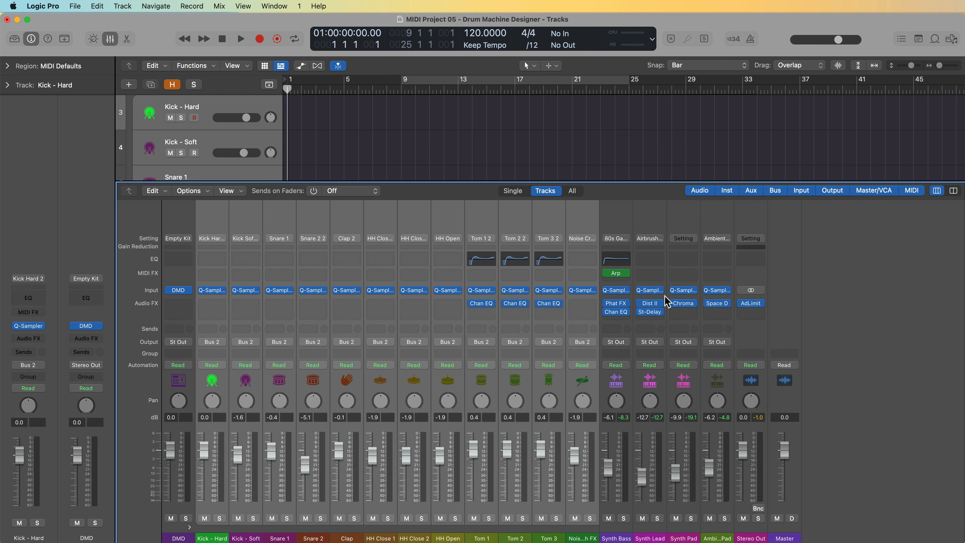
Open Drum Machine Designer from the DMD channel and show the Q-Sampler Main controls of the Kick pad.
left_click(177, 291)
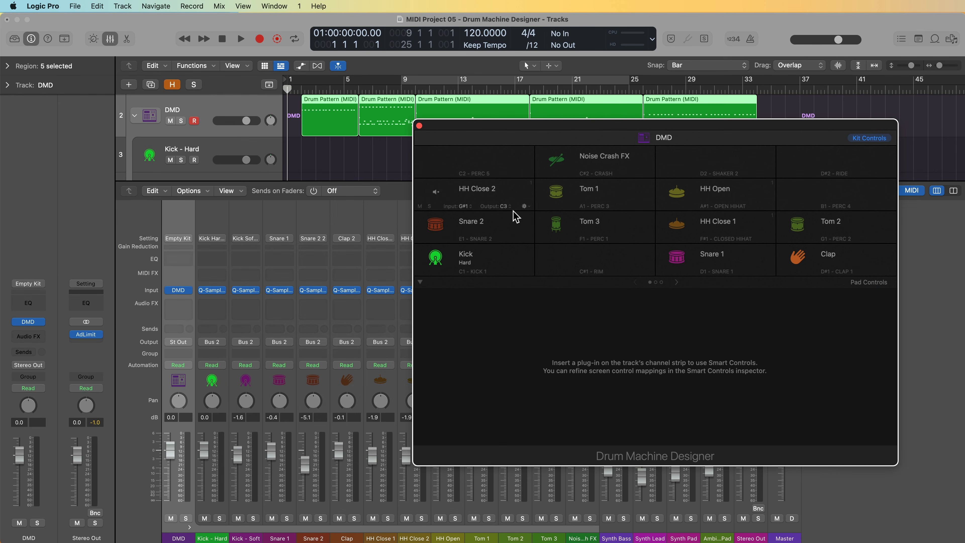
left_click(515, 259)
left_click(748, 283)
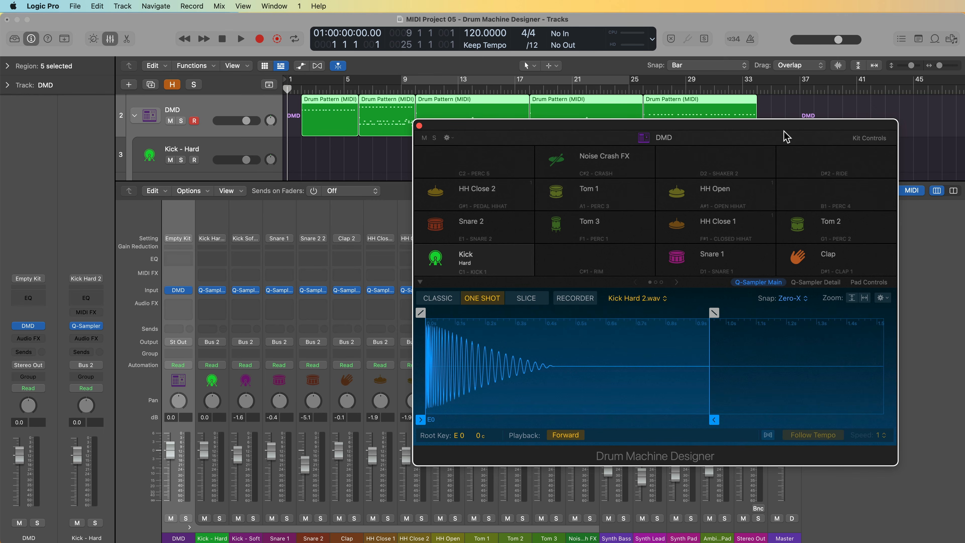